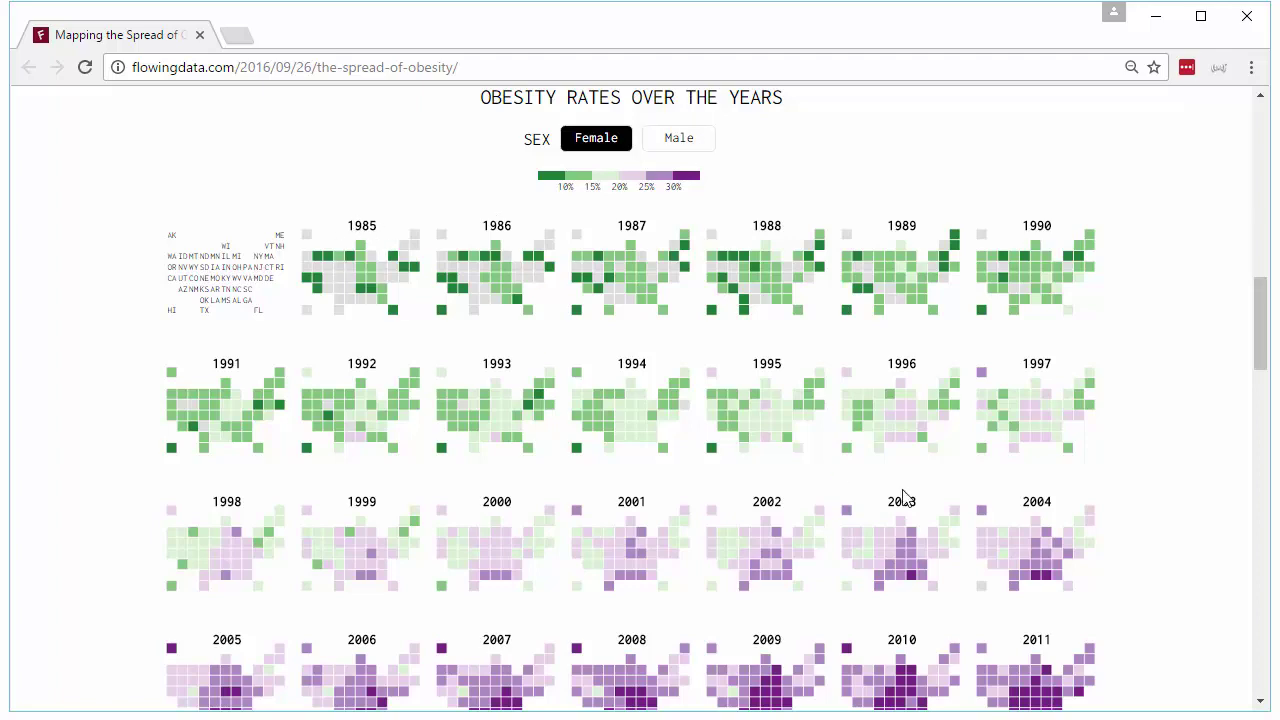
scroll(905, 503, "down", 2)
scroll(638, 485, "up", 3)
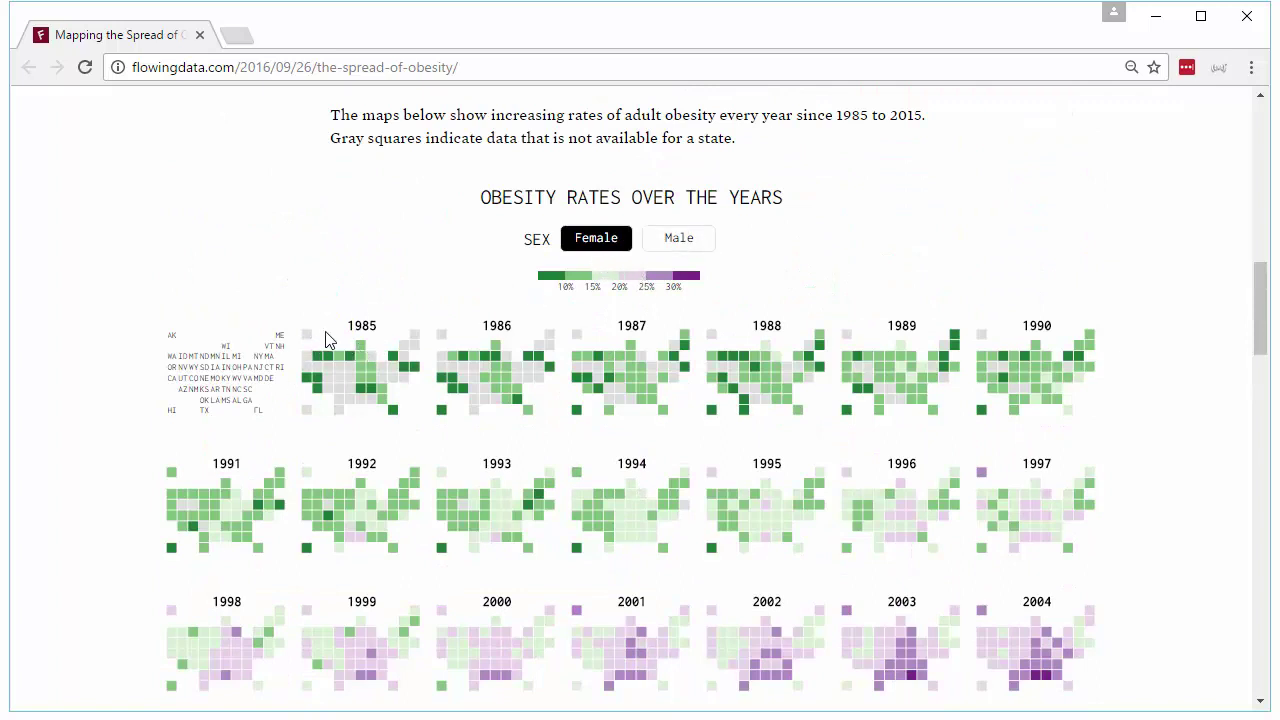
scroll(501, 397, "down", 1)
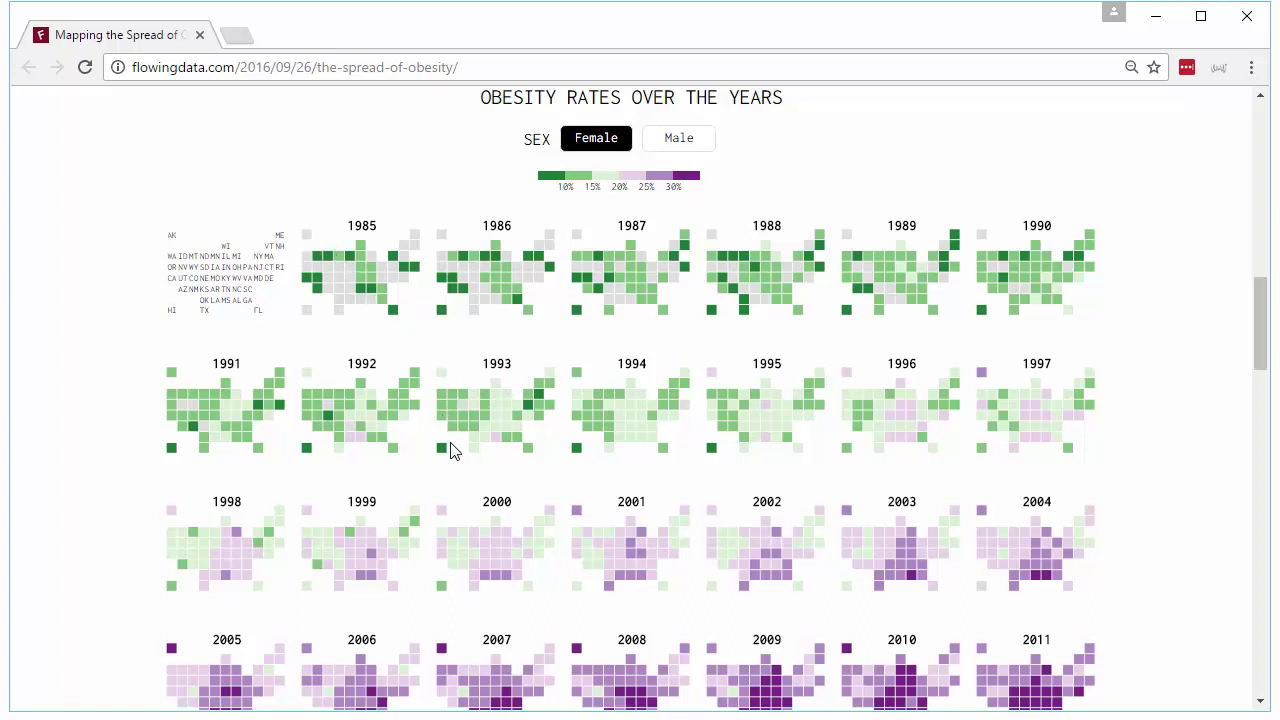
scroll(451, 449, "down", 1)
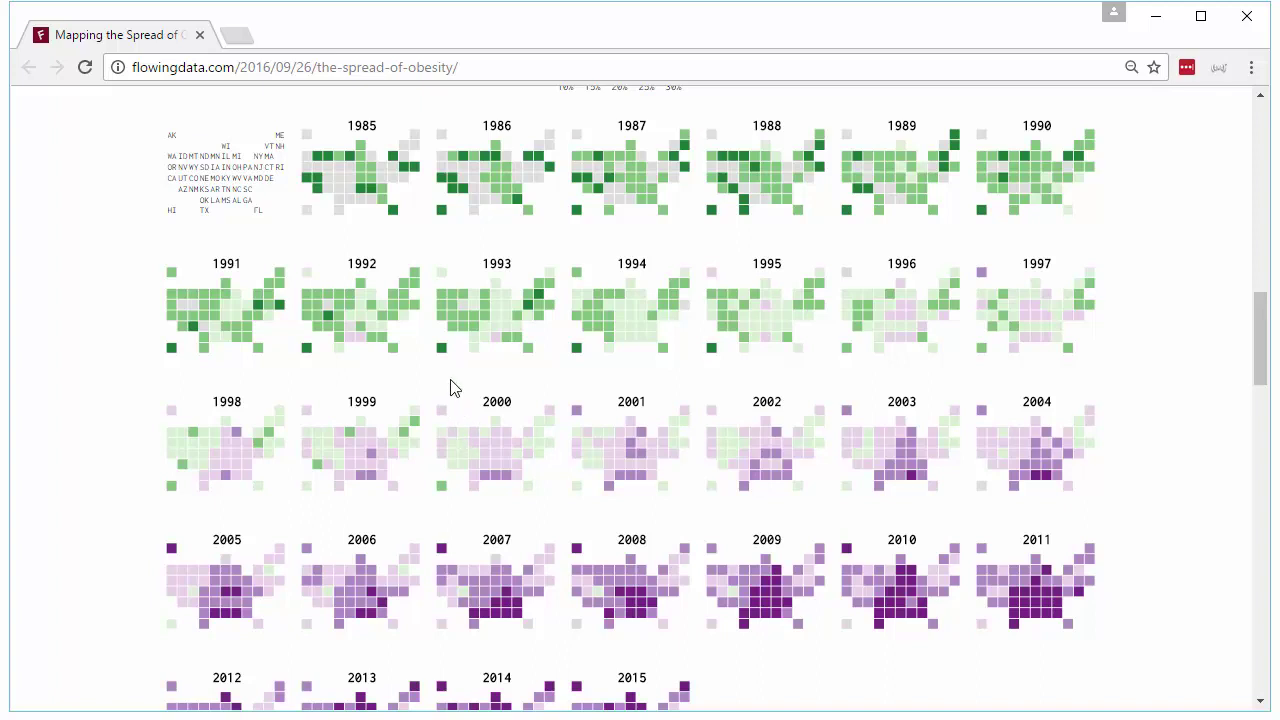
scroll(453, 387, "up", 1)
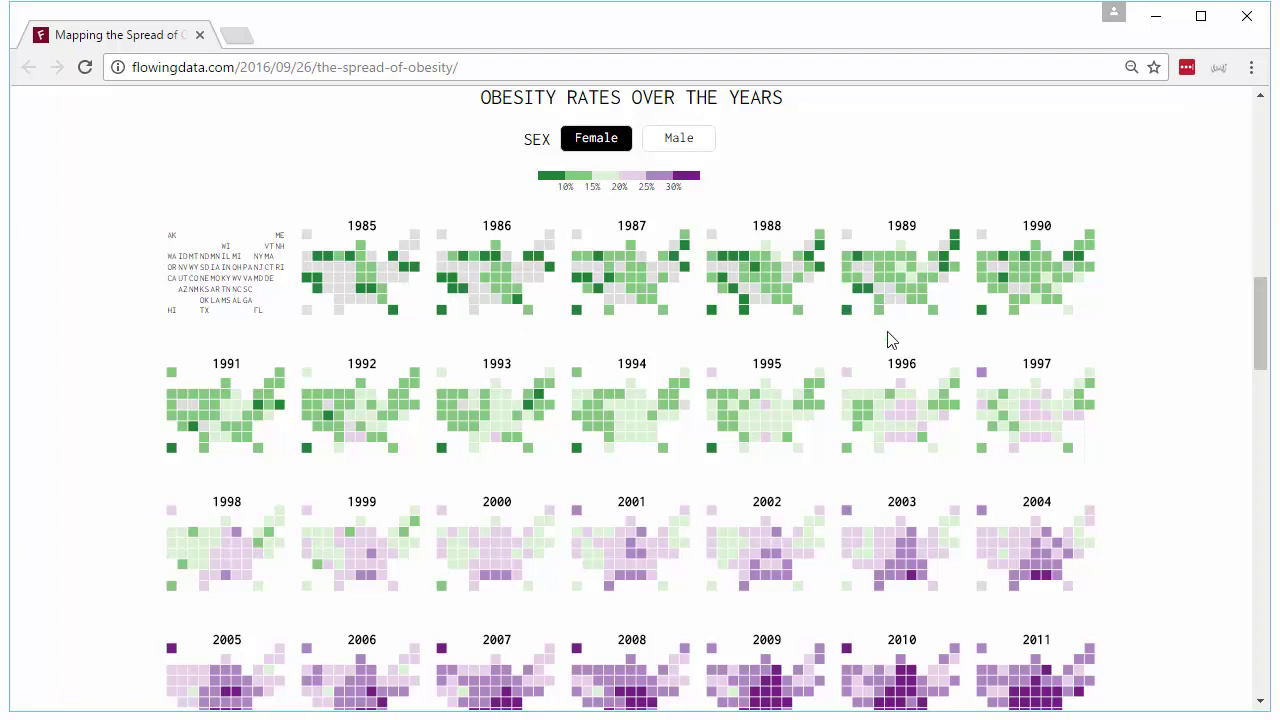
scroll(600, 405, "down", 2)
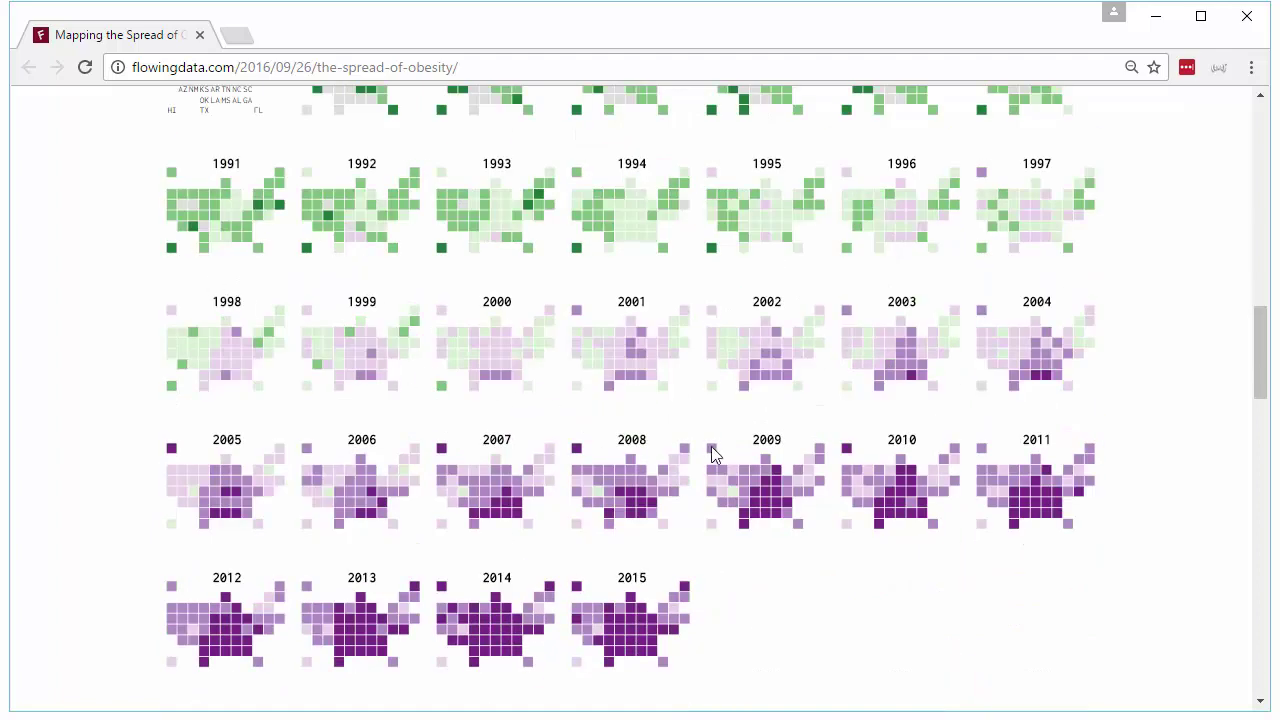
scroll(757, 577, "up", 4)
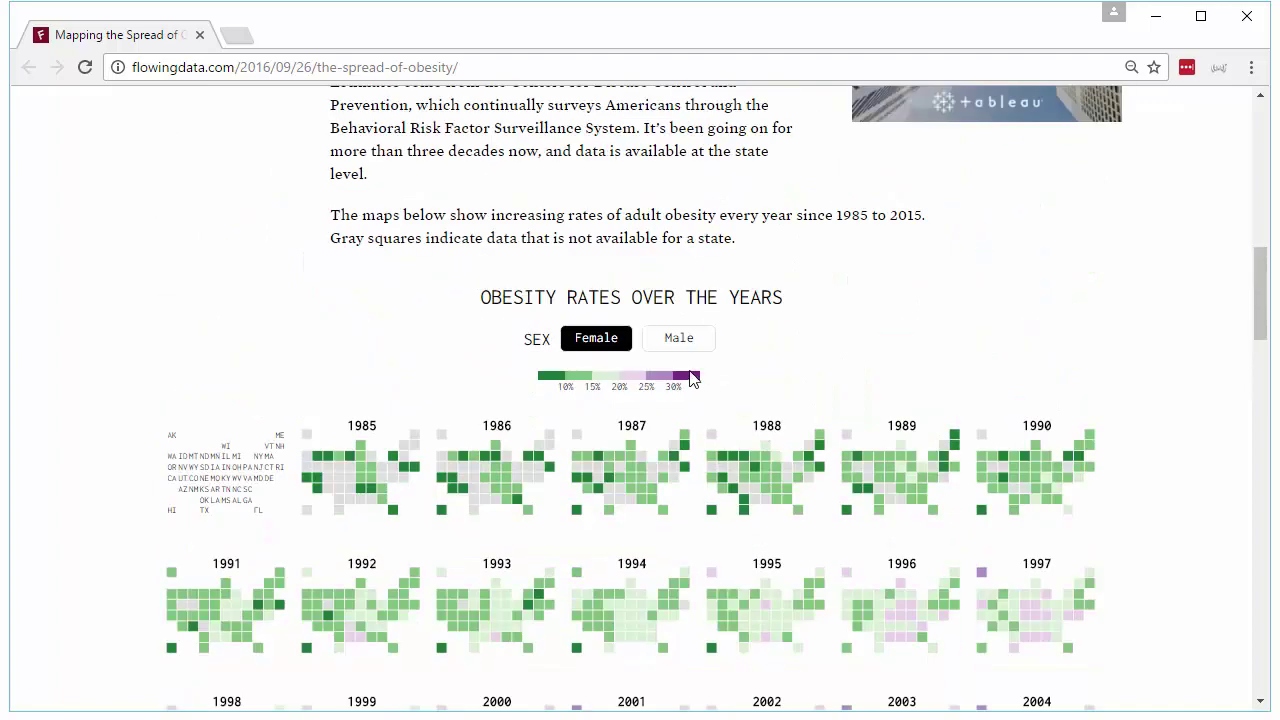
scroll(660, 406, "down", 2)
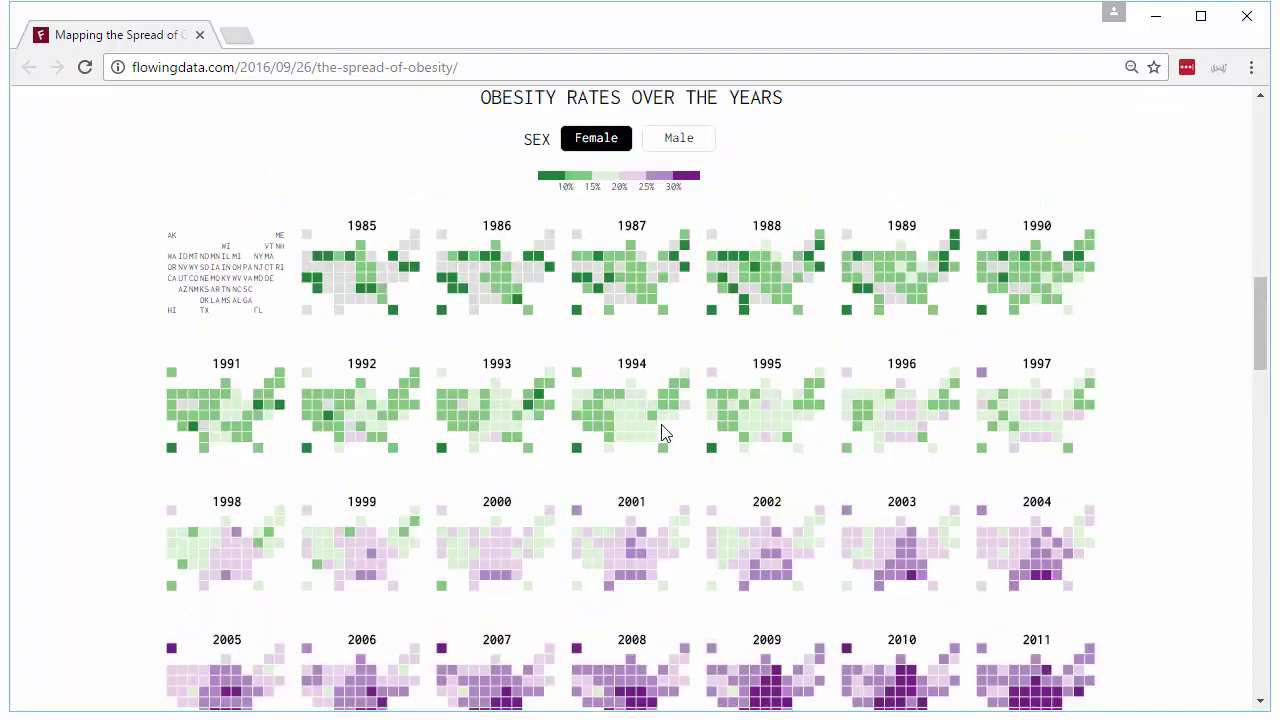
Set the FlowingData maps to Male and scroll through the 1985–2015 grid maps
left_click(662, 140)
scroll(612, 292, "down", 1)
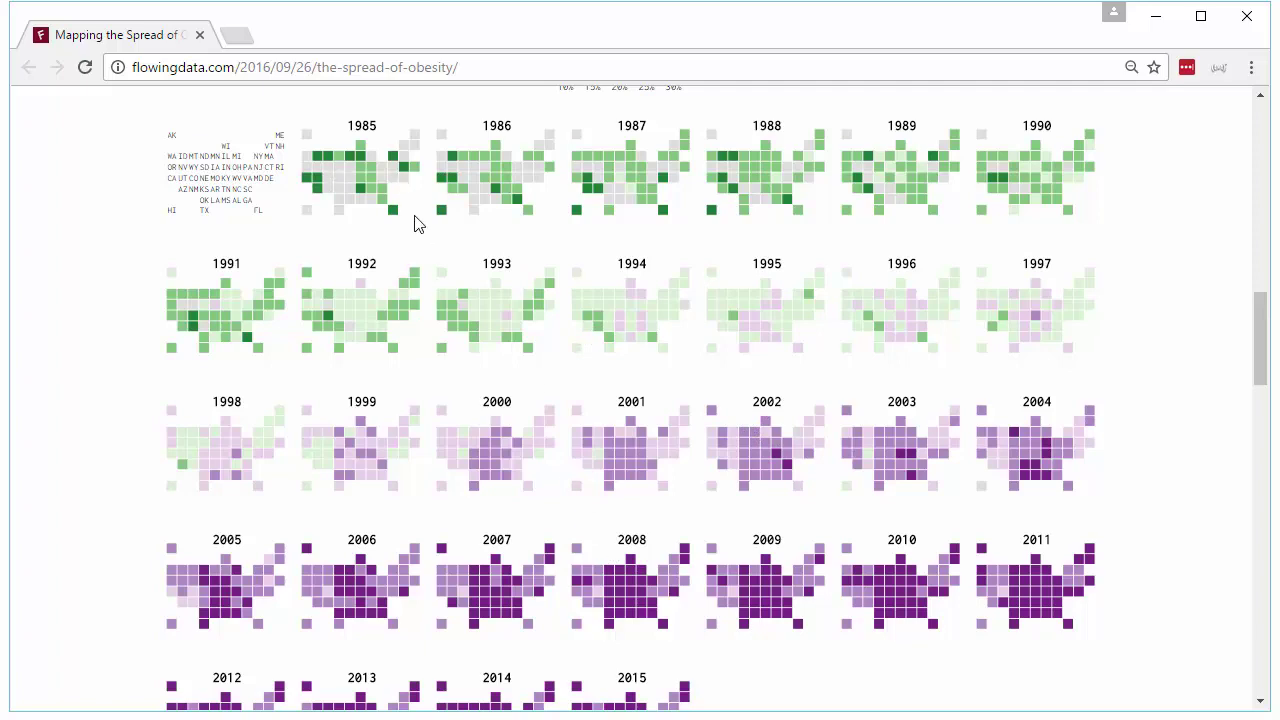
scroll(725, 566, "down", 3)
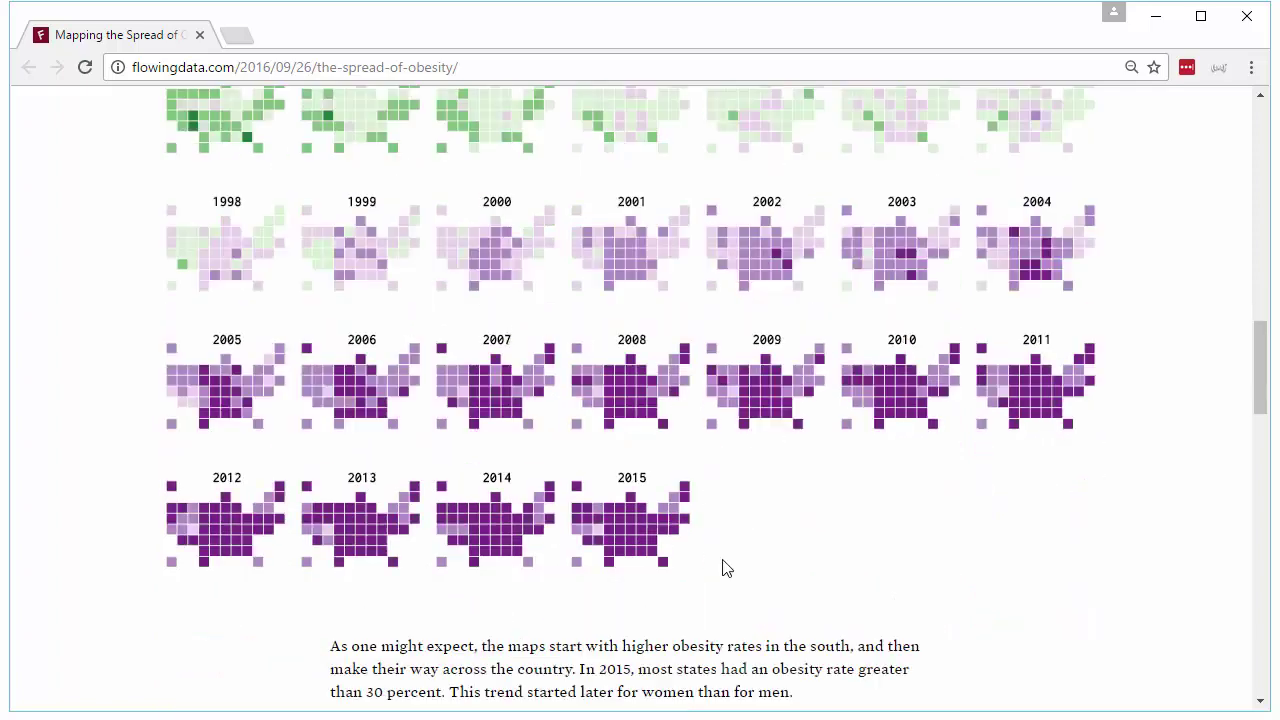
scroll(723, 560, "up", 3)
scroll(720, 568, "up", 1)
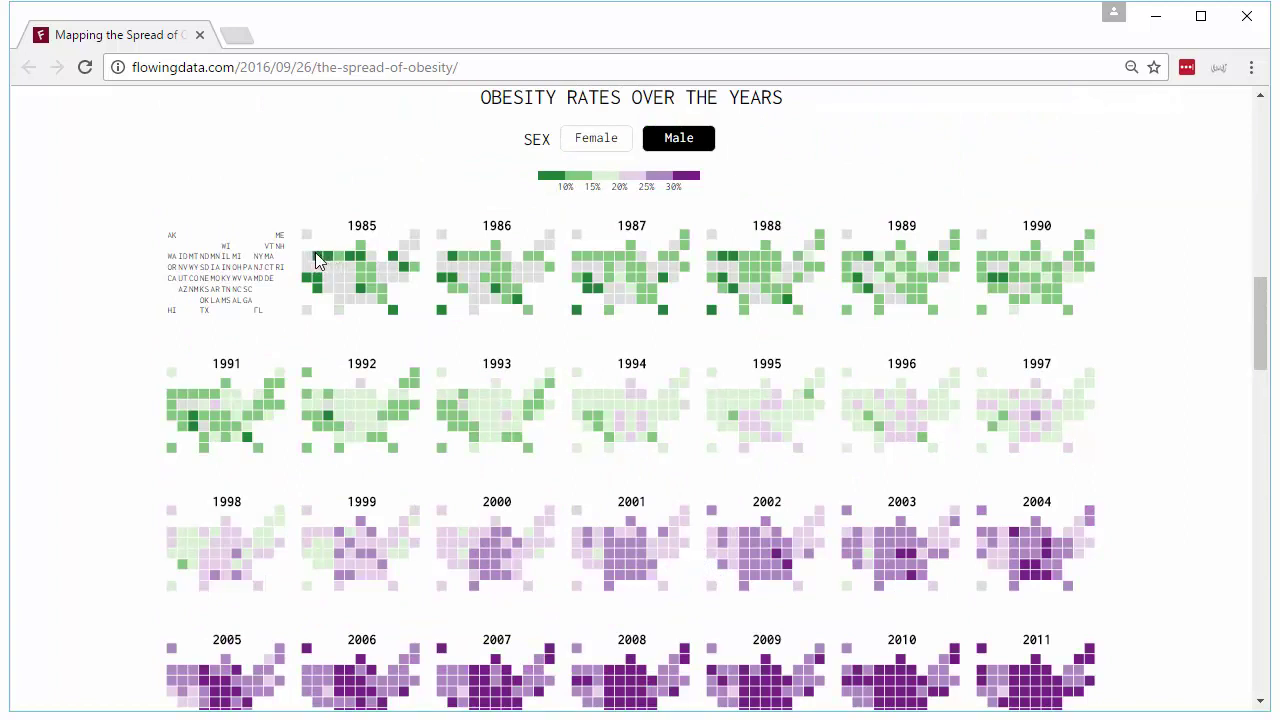
scroll(714, 471, "down", 3)
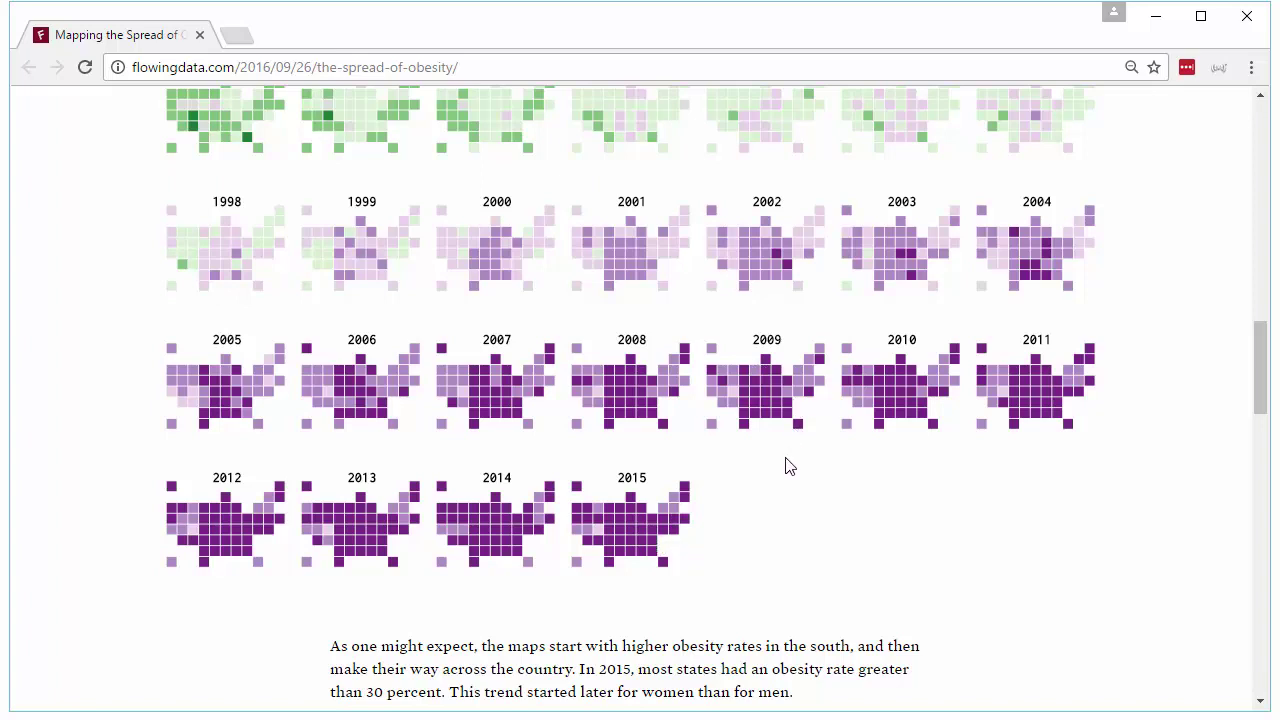
scroll(785, 465, "up", 1)
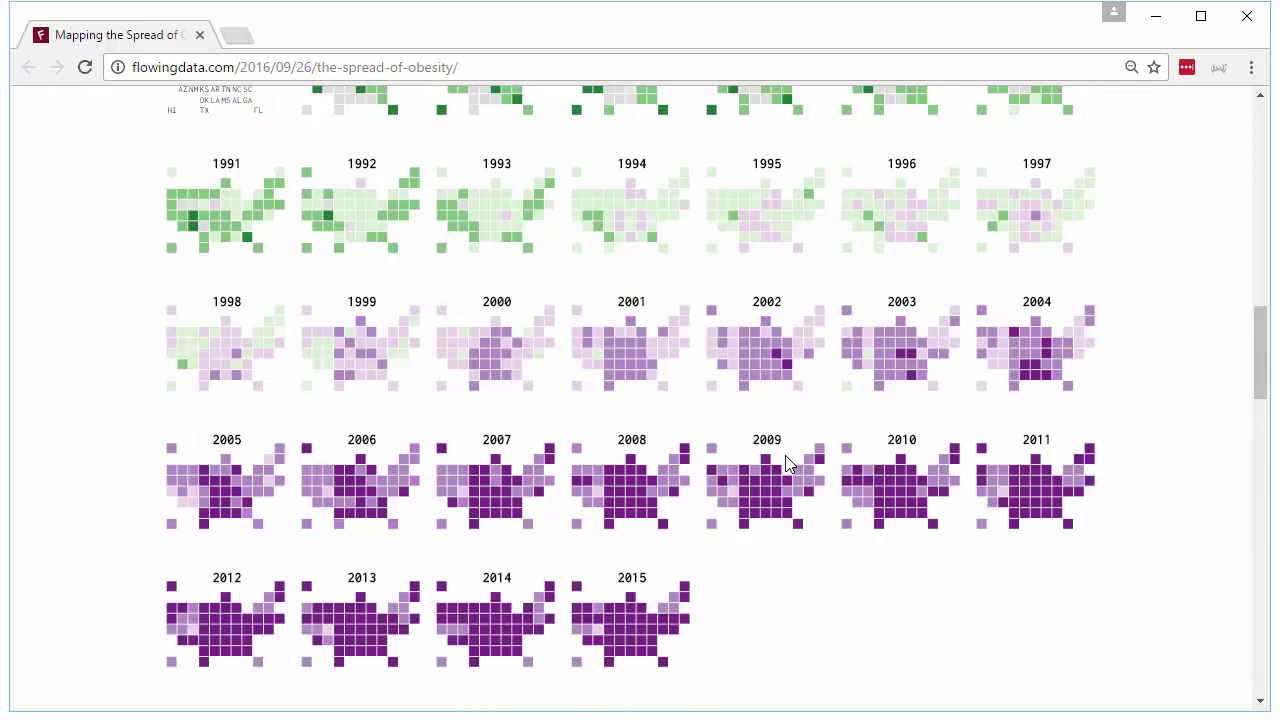
scroll(785, 465, "up", 1)
scroll(789, 464, "up", 2)
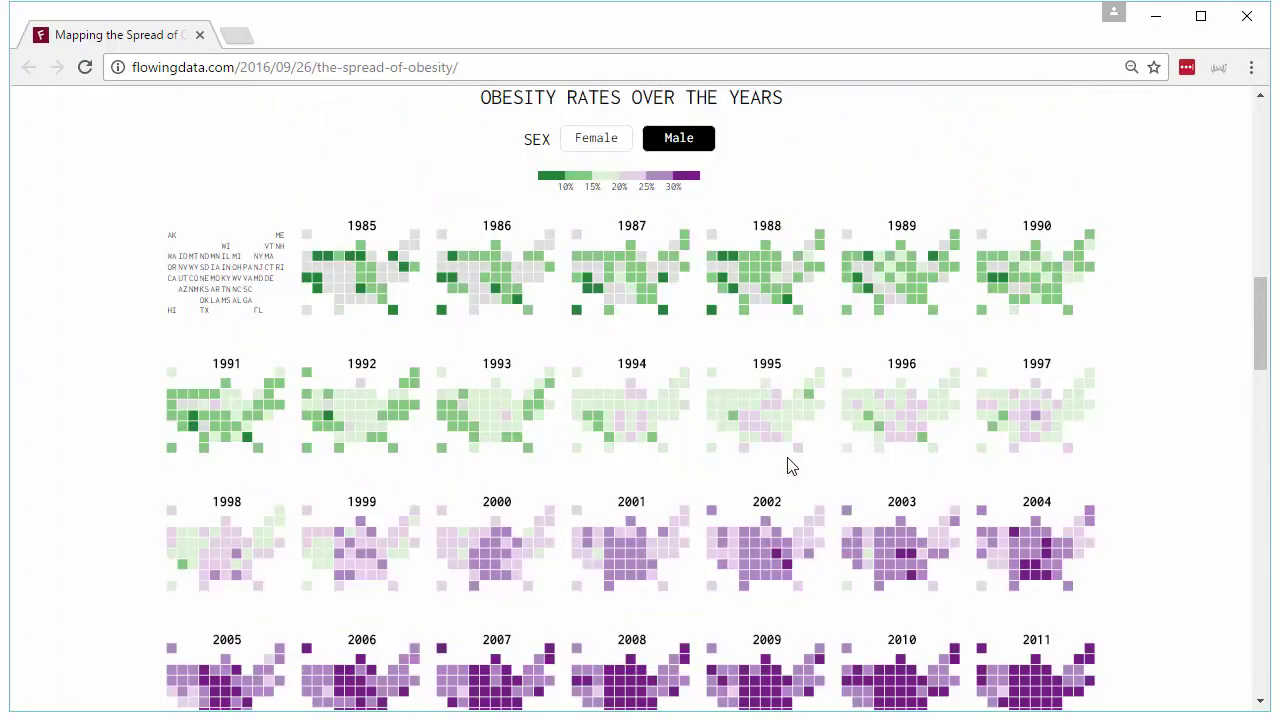
scroll(793, 486, "down", 2)
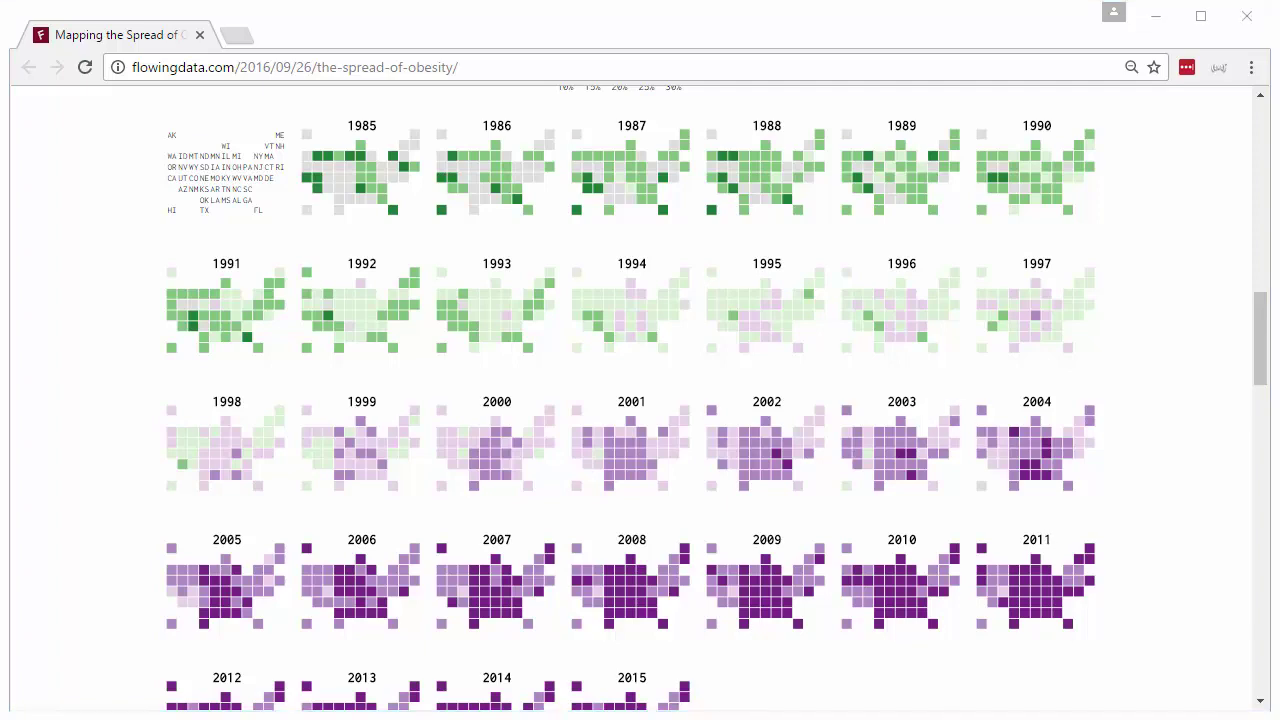
Switch to the obesity-spread workbook and filter the Vis 1 grid maps to Female
key("alt+Tab")
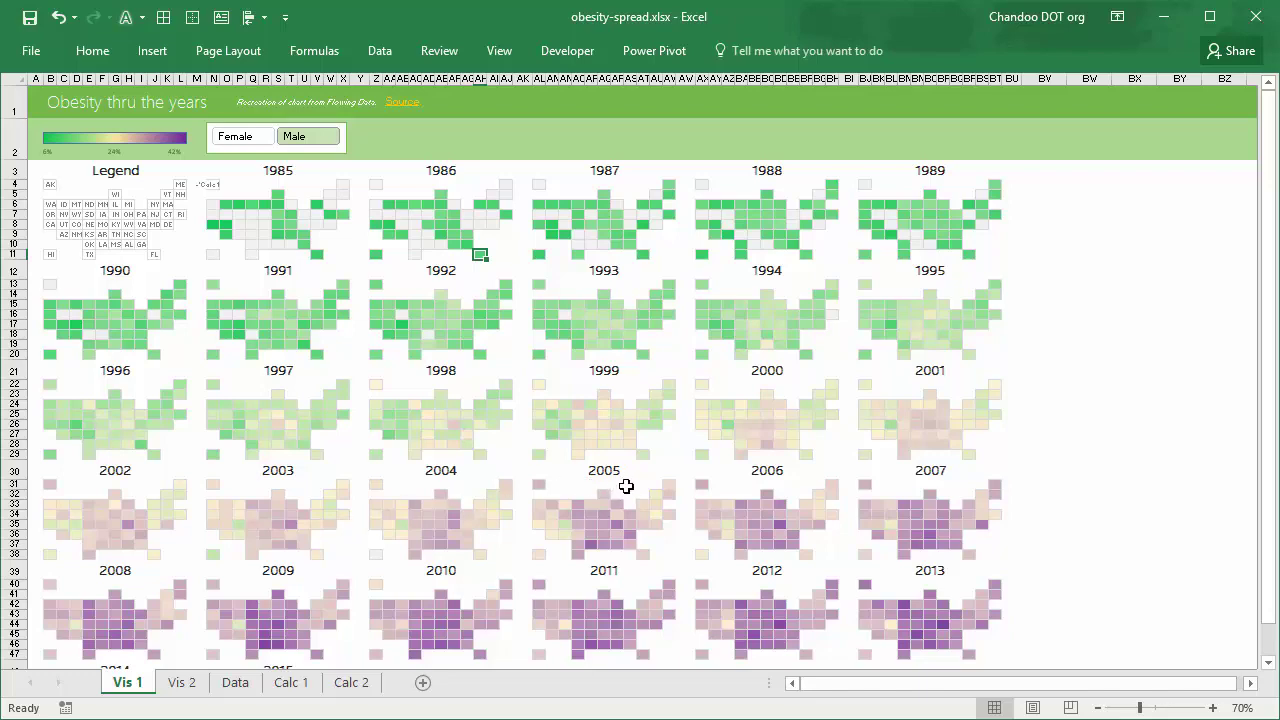
scroll(617, 480, "down", 3)
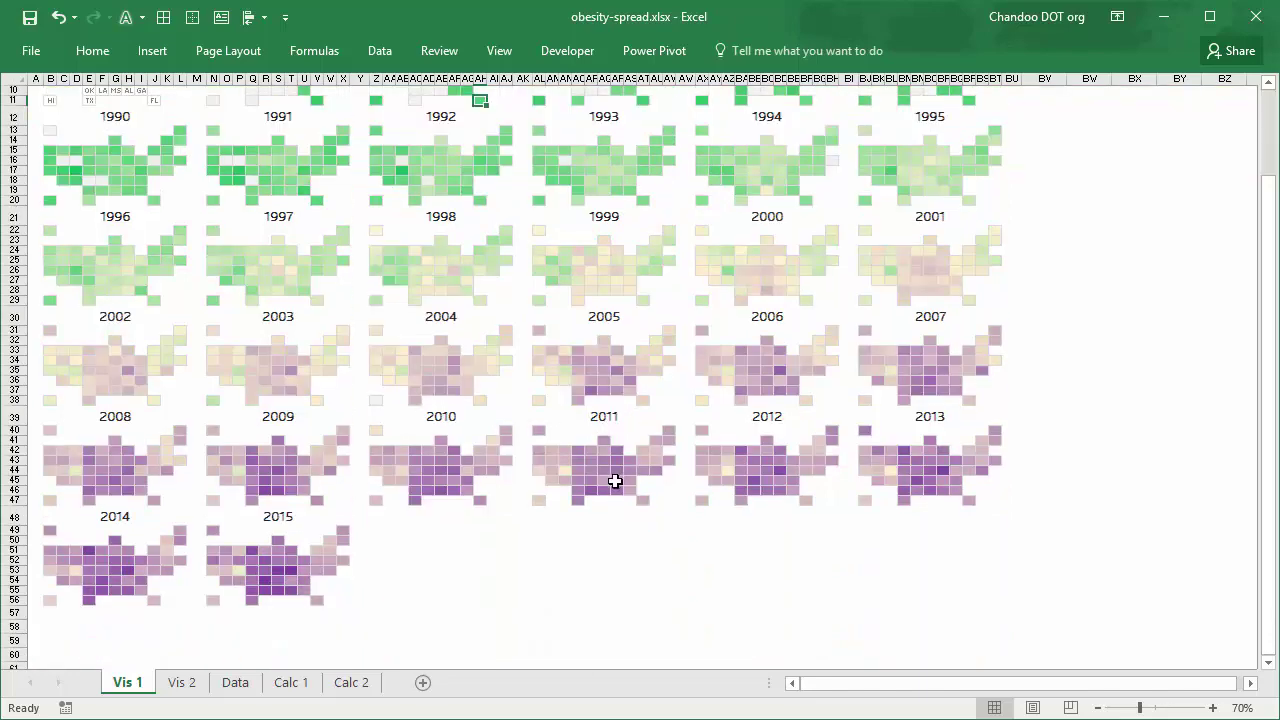
scroll(615, 481, "up", 3)
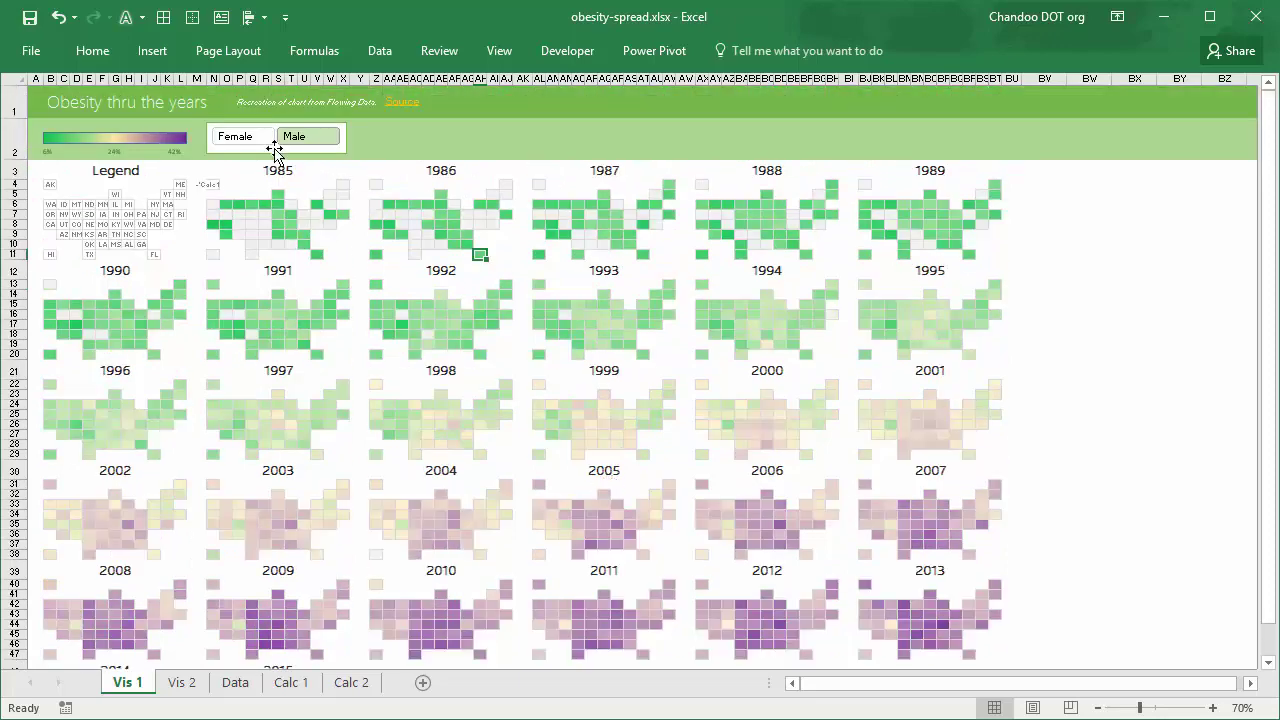
left_click(246, 139)
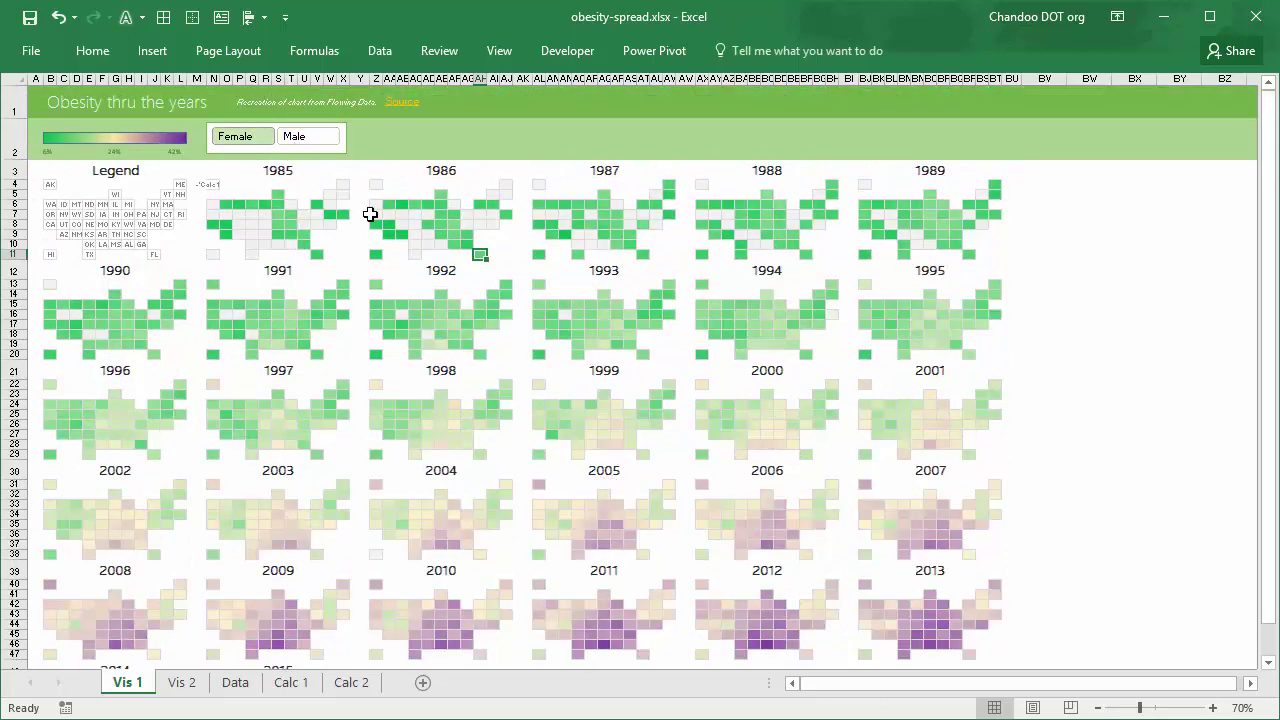
scroll(370, 214, "down", 1)
scroll(370, 214, "up", 1)
left_click(233, 137)
left_click(233, 137)
Select the legend's state abbreviations and switch the grid maps back to Male
left_click_drag(47, 186, 177, 251)
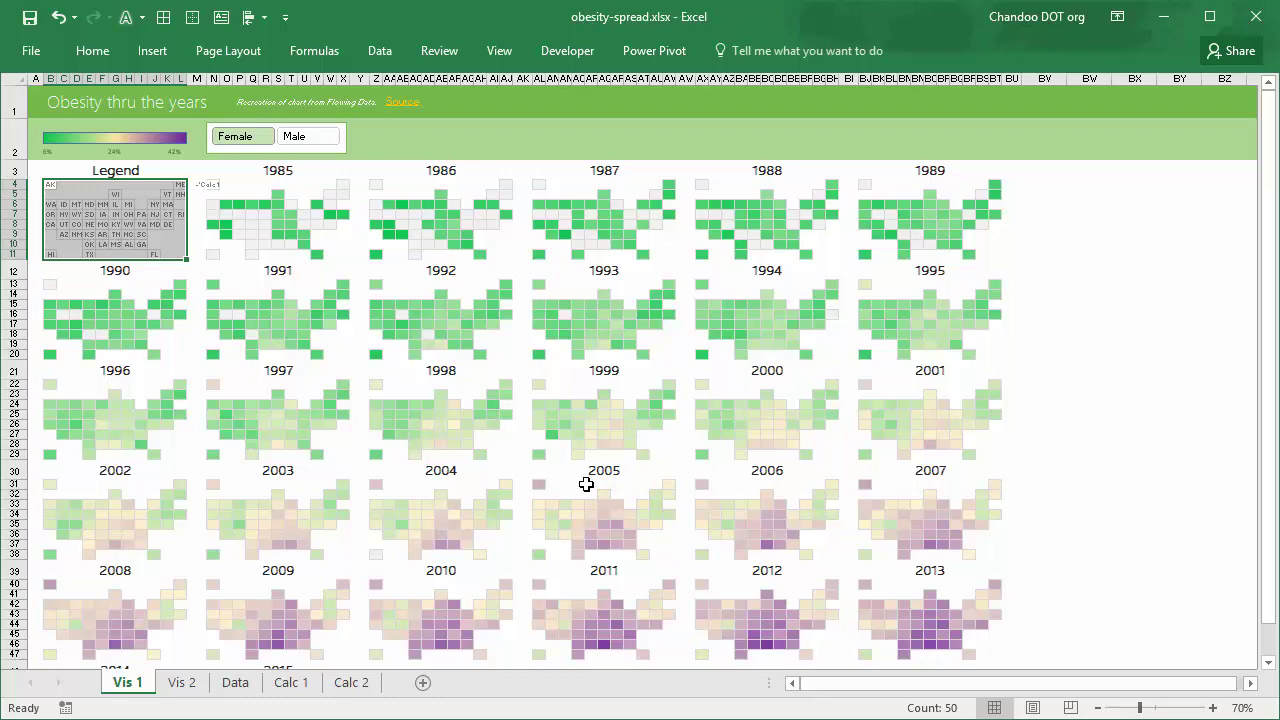
scroll(588, 484, "down", 2)
scroll(588, 484, "up", 3)
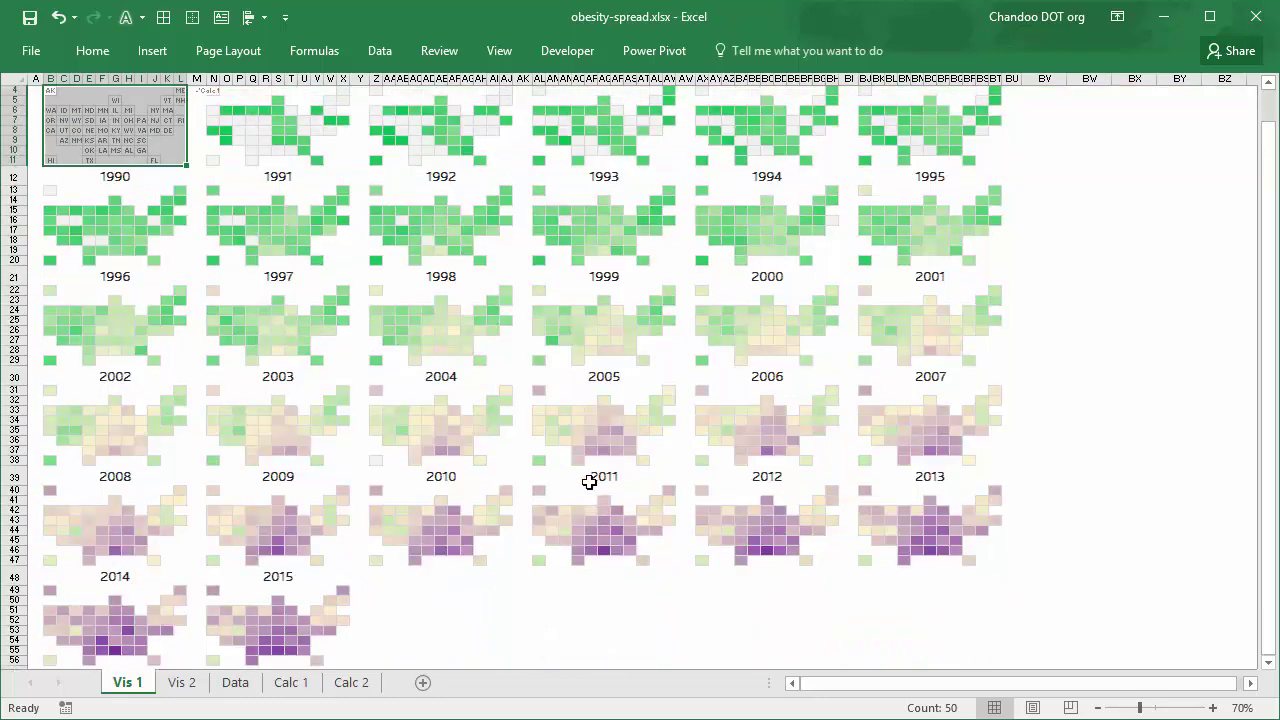
left_click(249, 141)
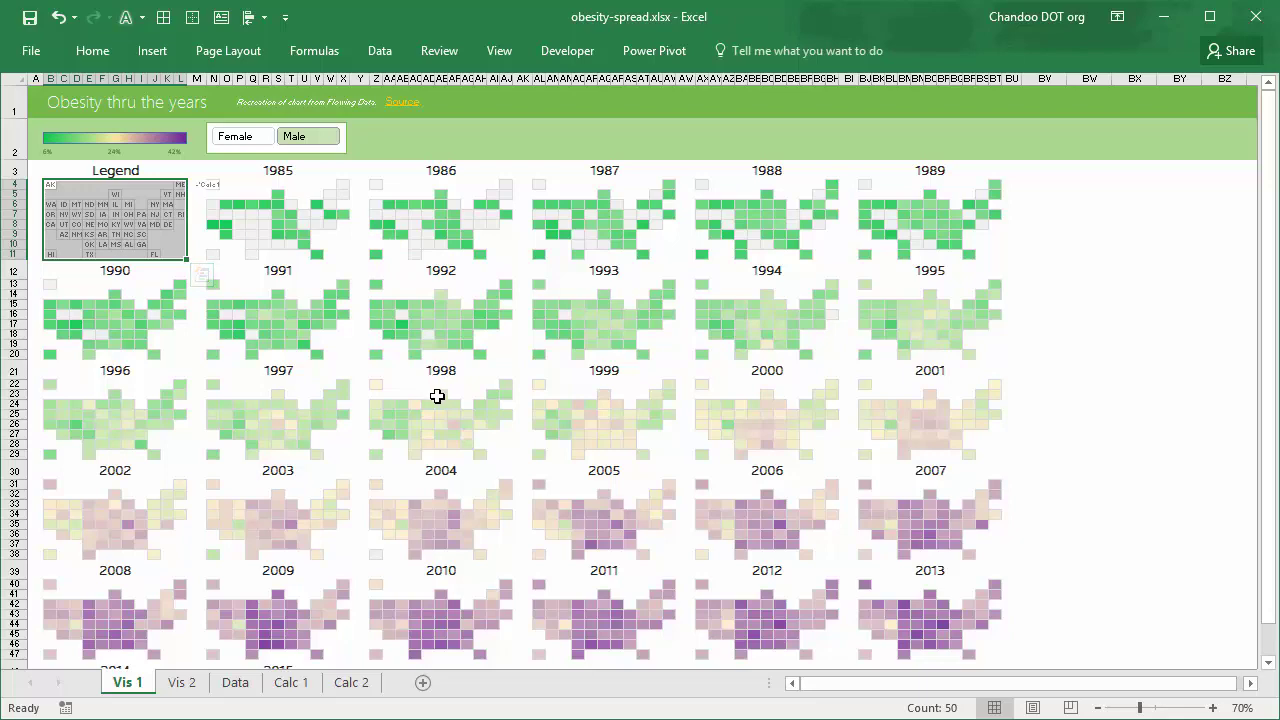
Review the Data sheet's 'obesity' table and briefly show its Table Design options
left_click(235, 682)
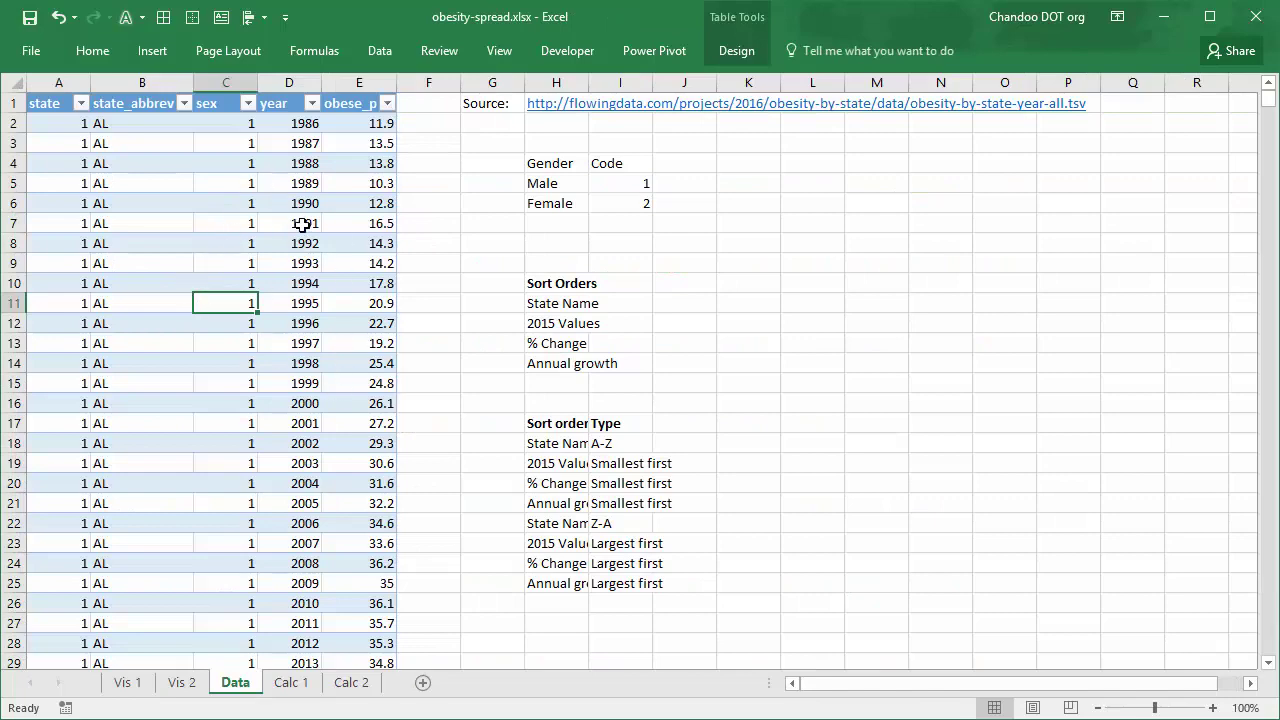
scroll(298, 232, "down", 2)
scroll(298, 232, "up", 2)
left_click(736, 50)
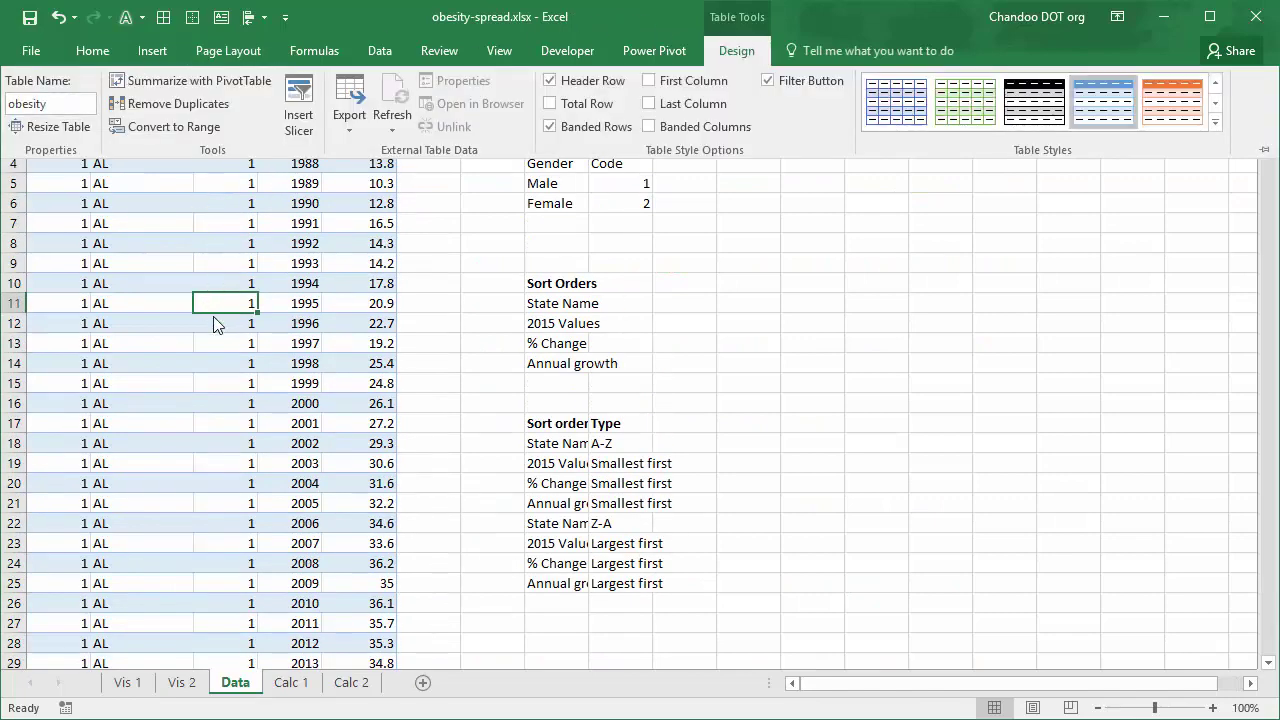
left_click(352, 252)
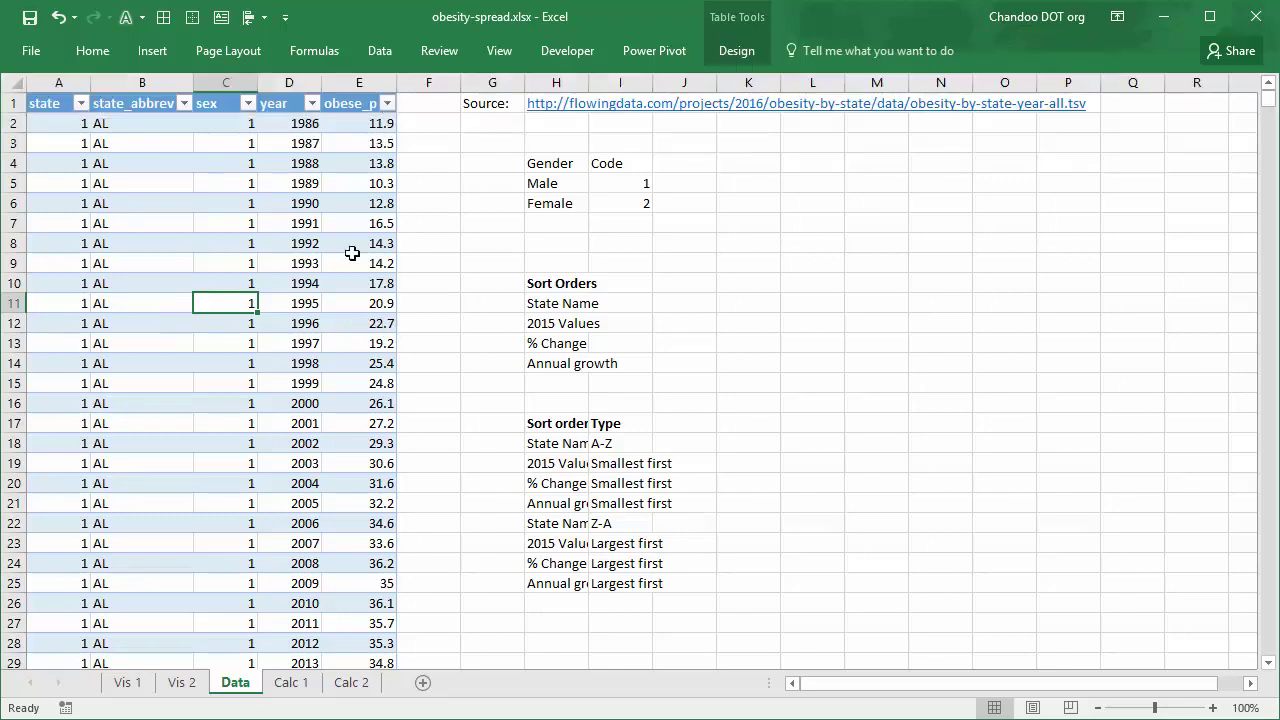
left_click(291, 690)
scroll(300, 334, "up", 3)
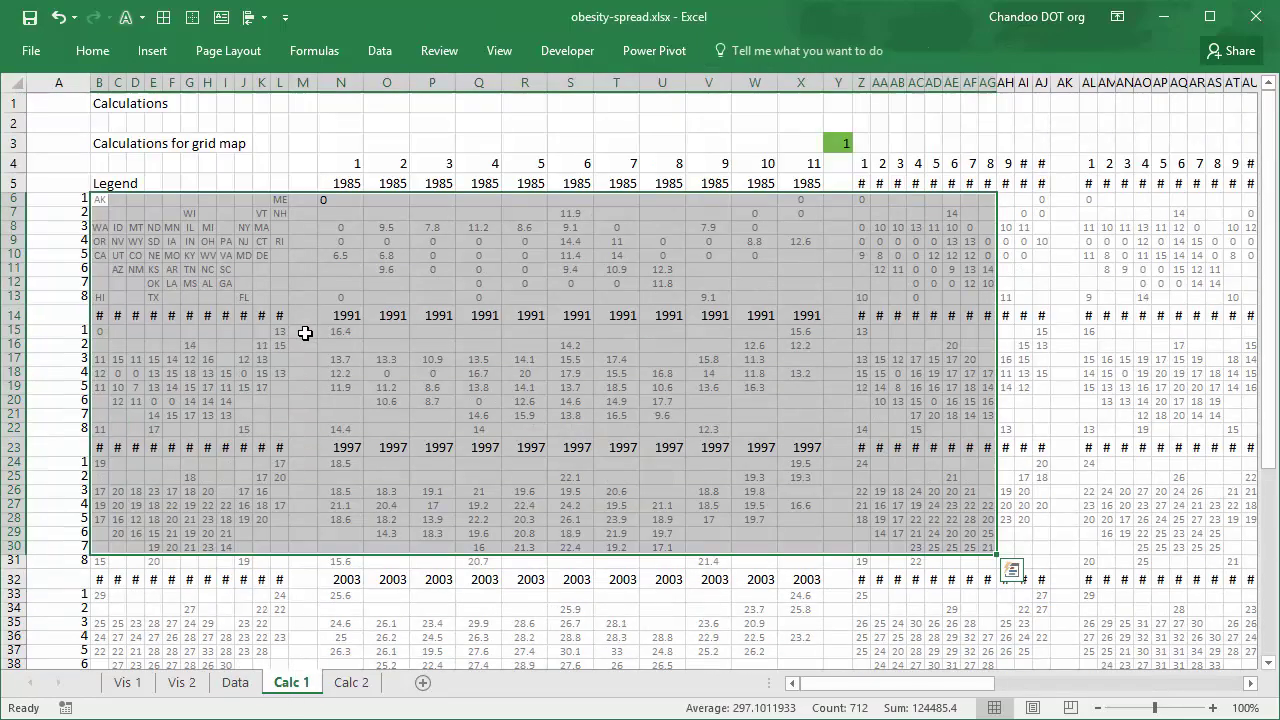
left_click(140, 200)
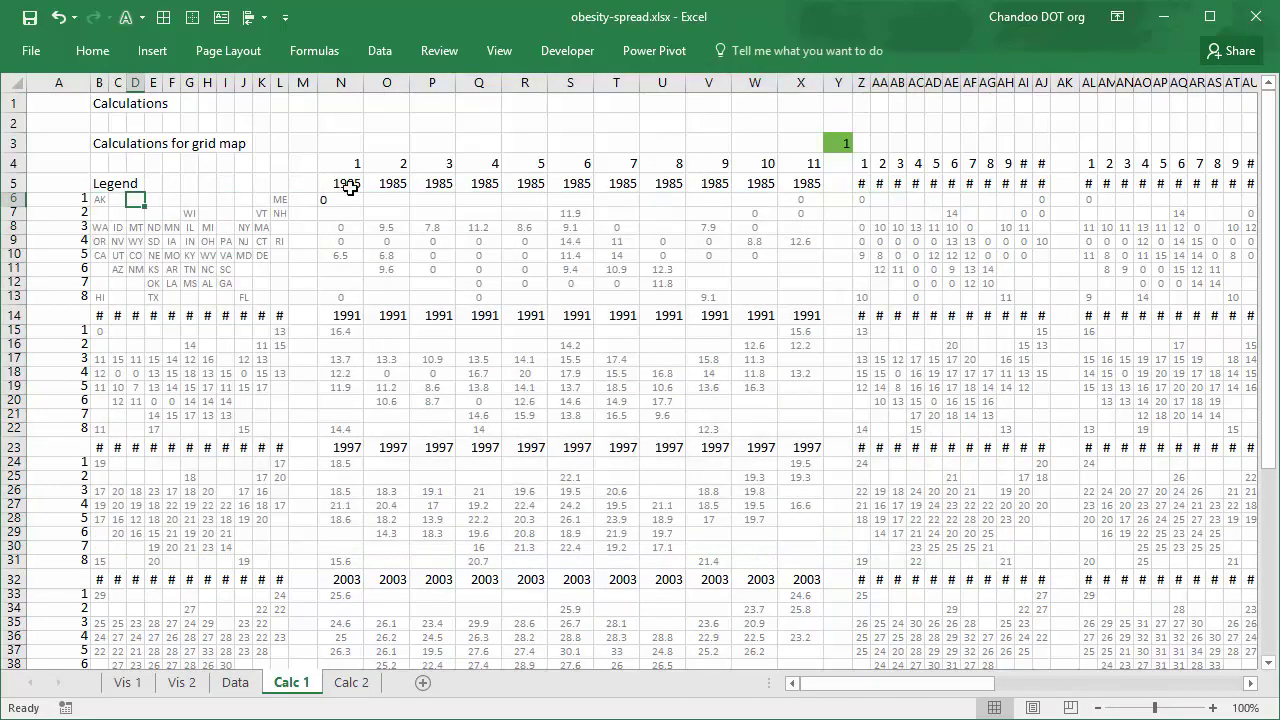
left_click(483, 50)
left_click(330, 90)
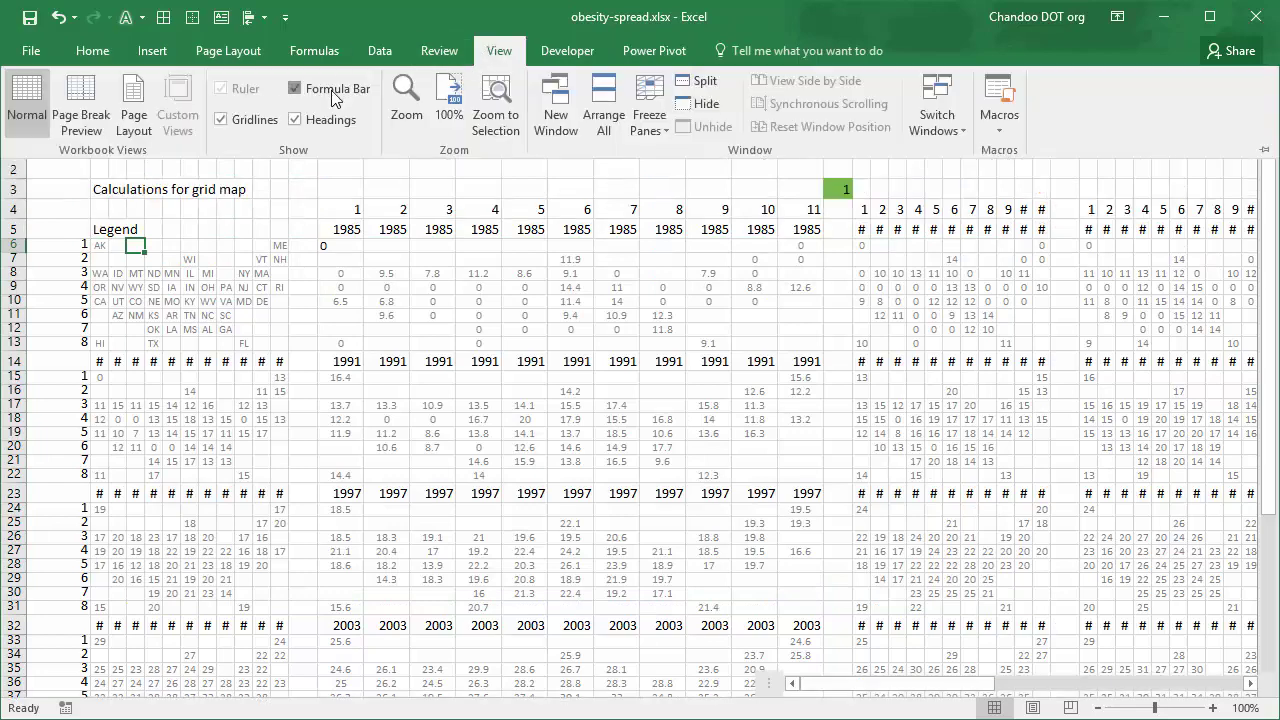
left_click(216, 306)
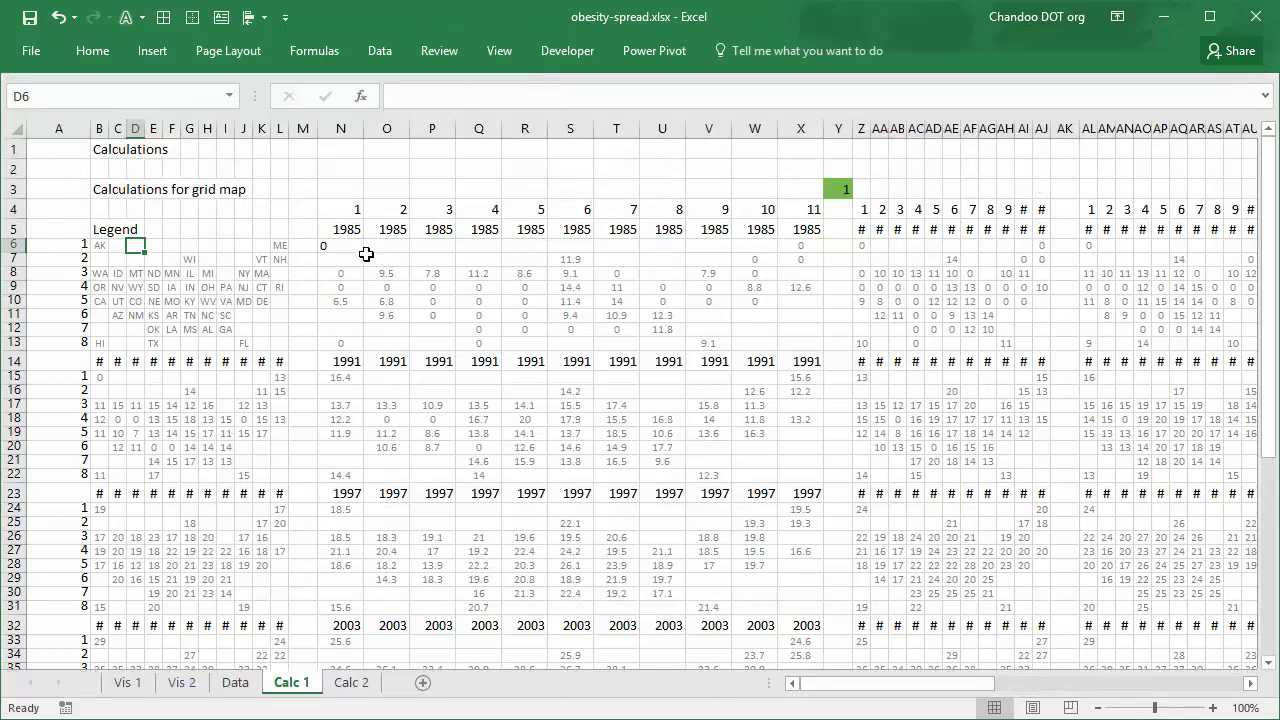
left_click_drag(98, 245, 279, 344)
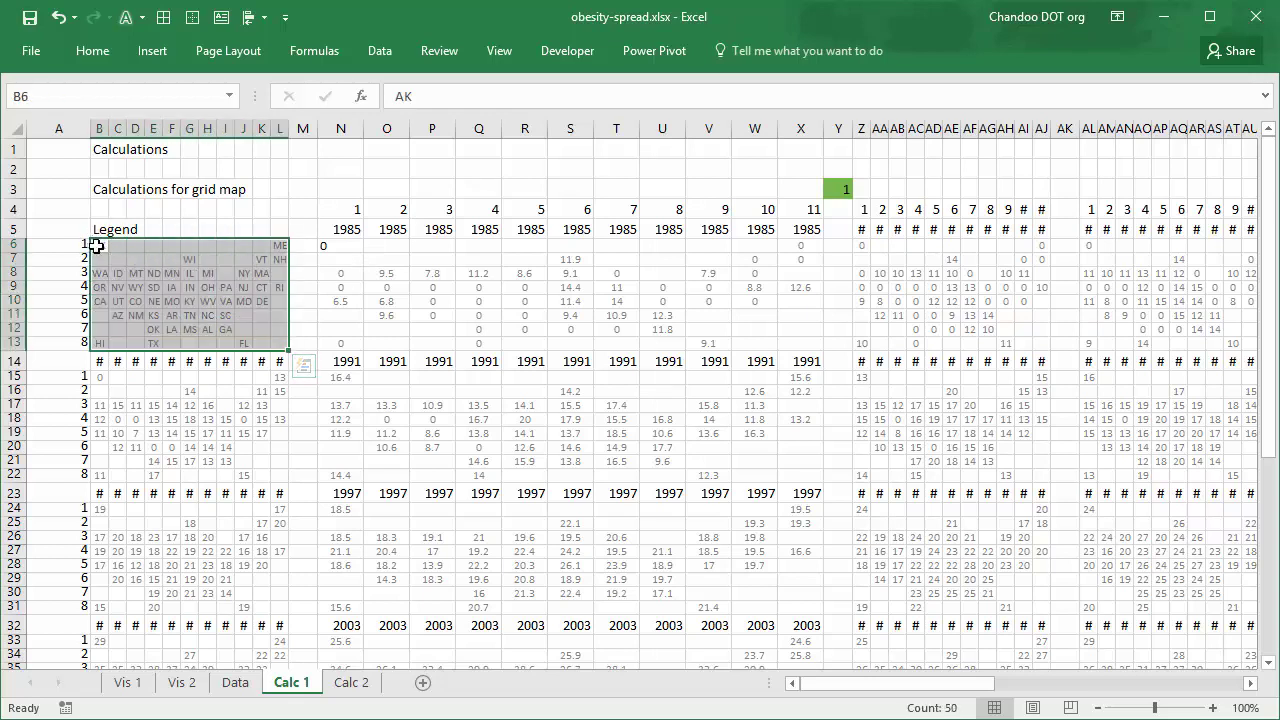
scroll(258, 414, "down", 10)
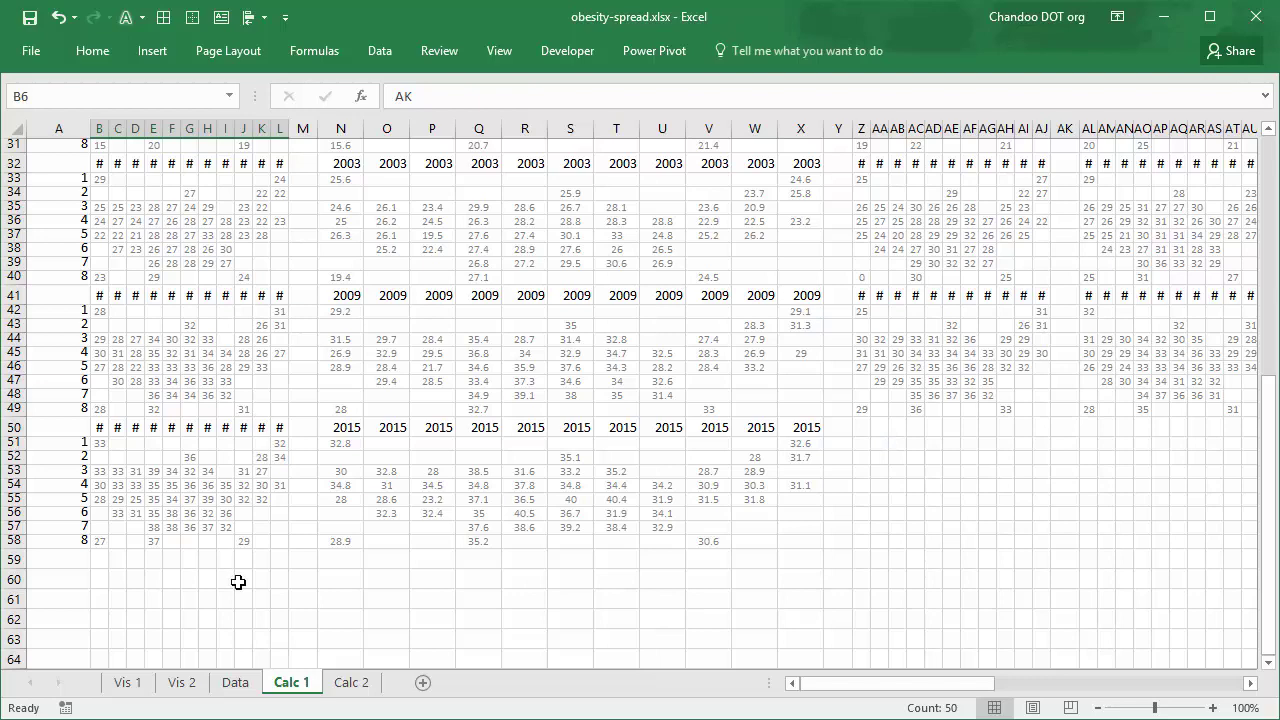
left_click(126, 683)
double_click(211, 247)
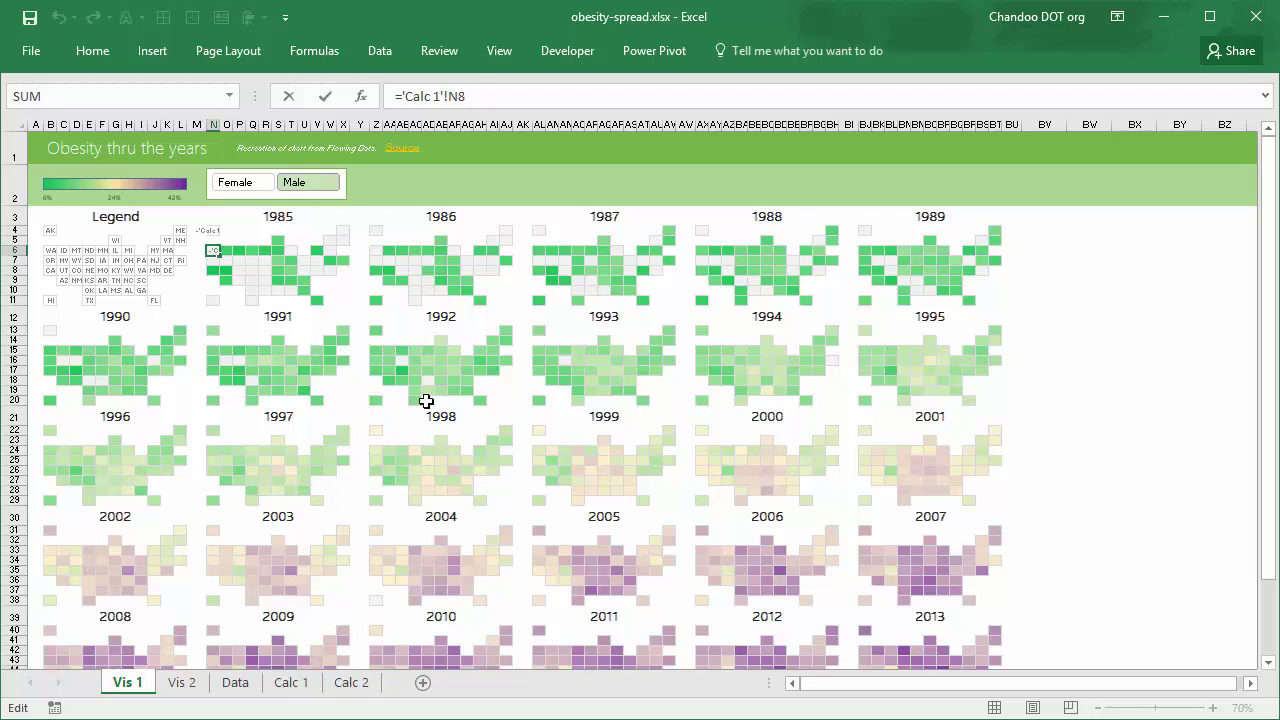
left_click(766, 440)
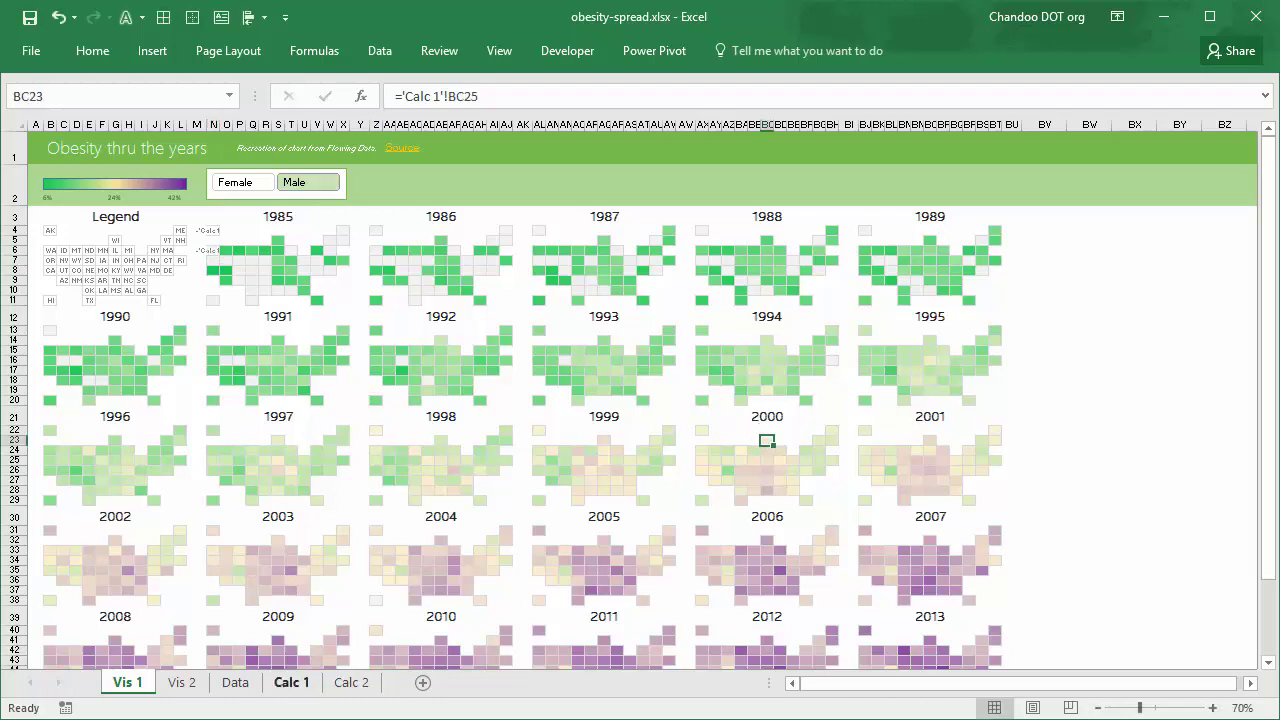
left_click(290, 683)
scroll(423, 360, "up", 9)
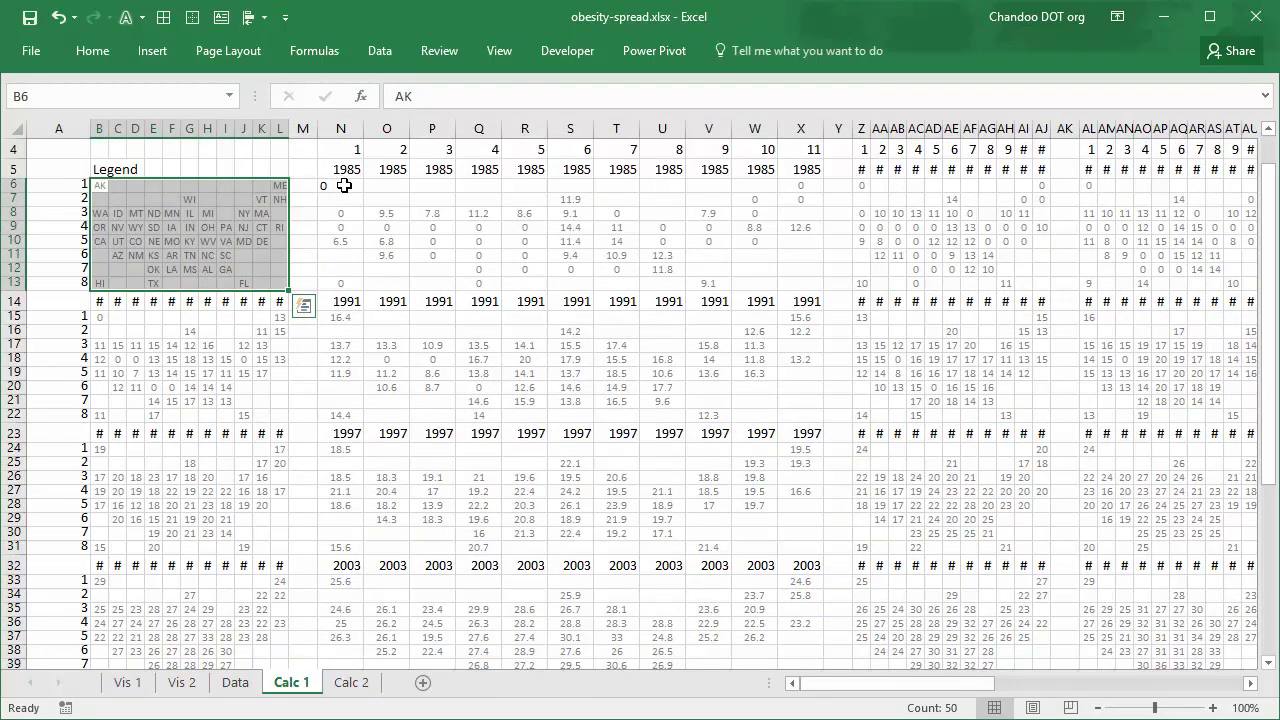
left_click_drag(344, 186, 796, 280)
scroll(796, 280, "up", 1)
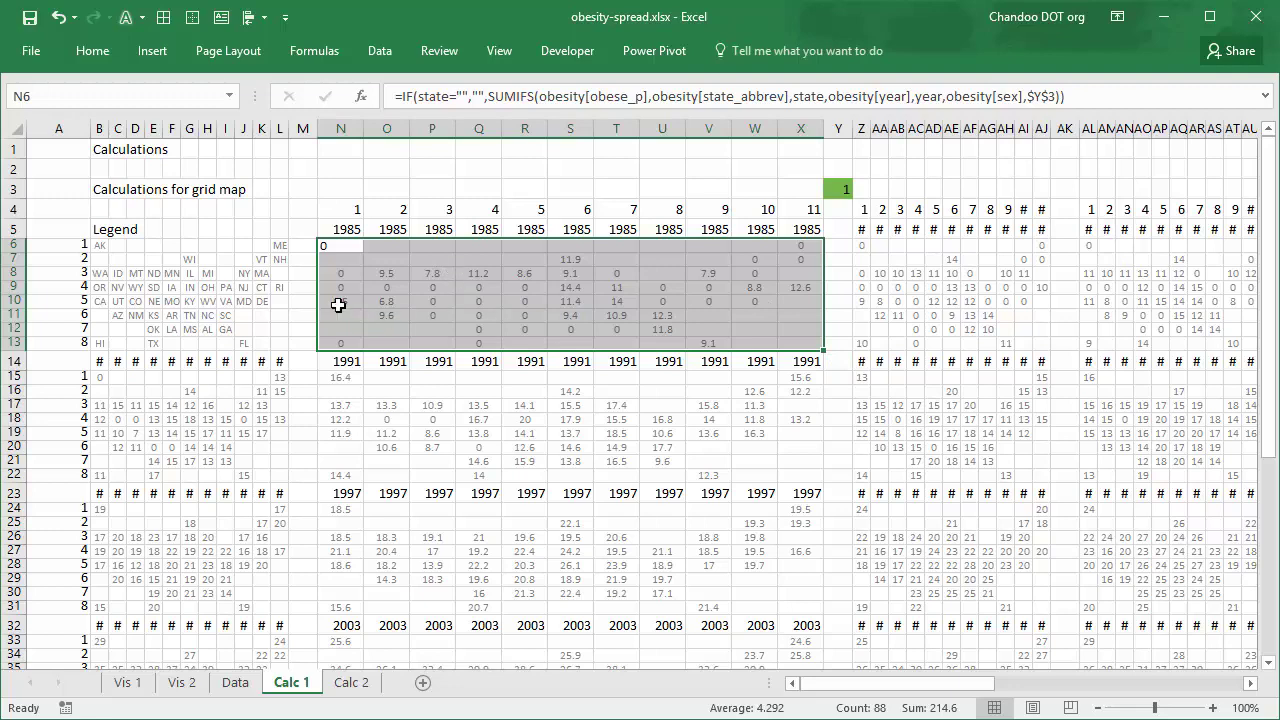
left_click(342, 247)
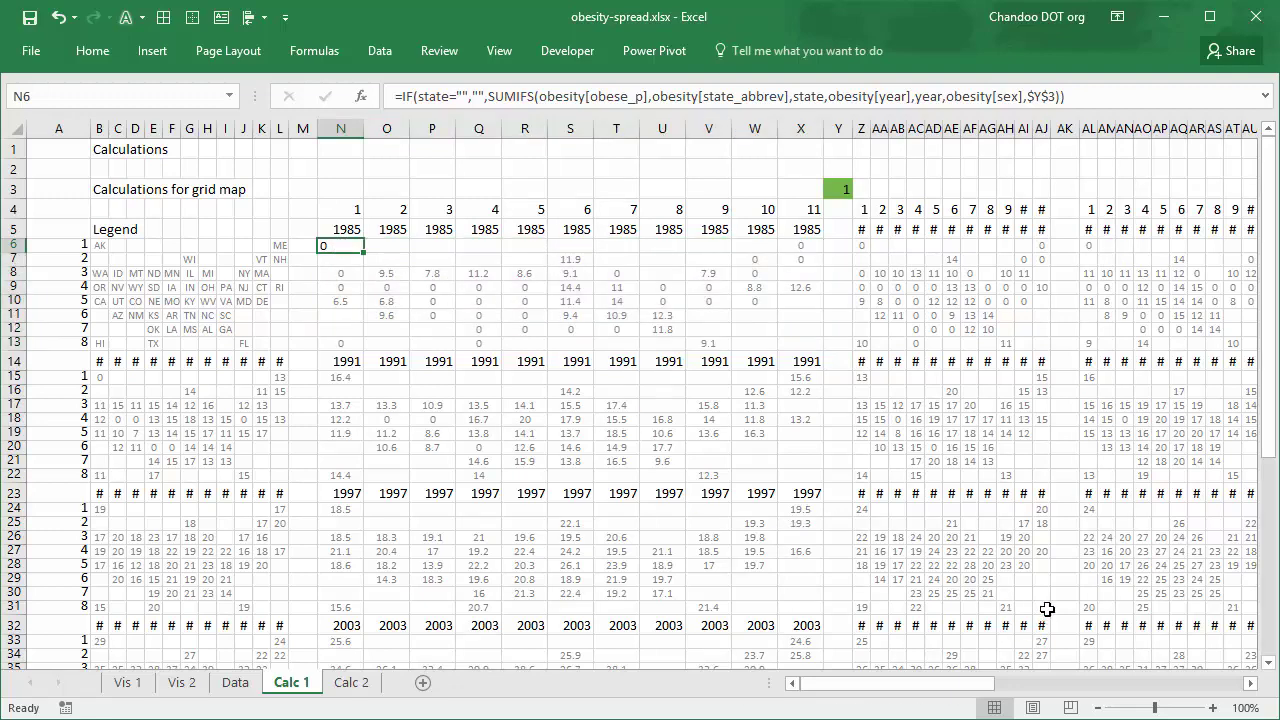
scroll(1046, 600, "down", 8)
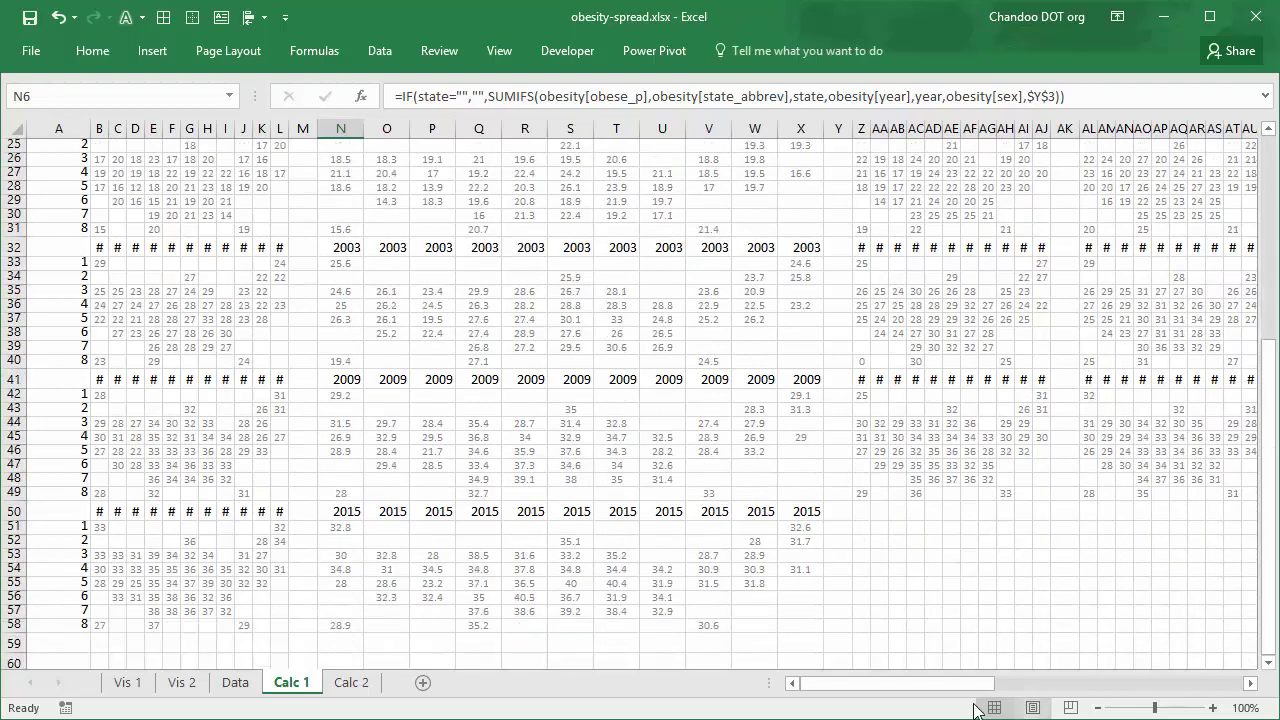
left_click_drag(957, 689, 905, 689)
scroll(860, 450, "up", 8)
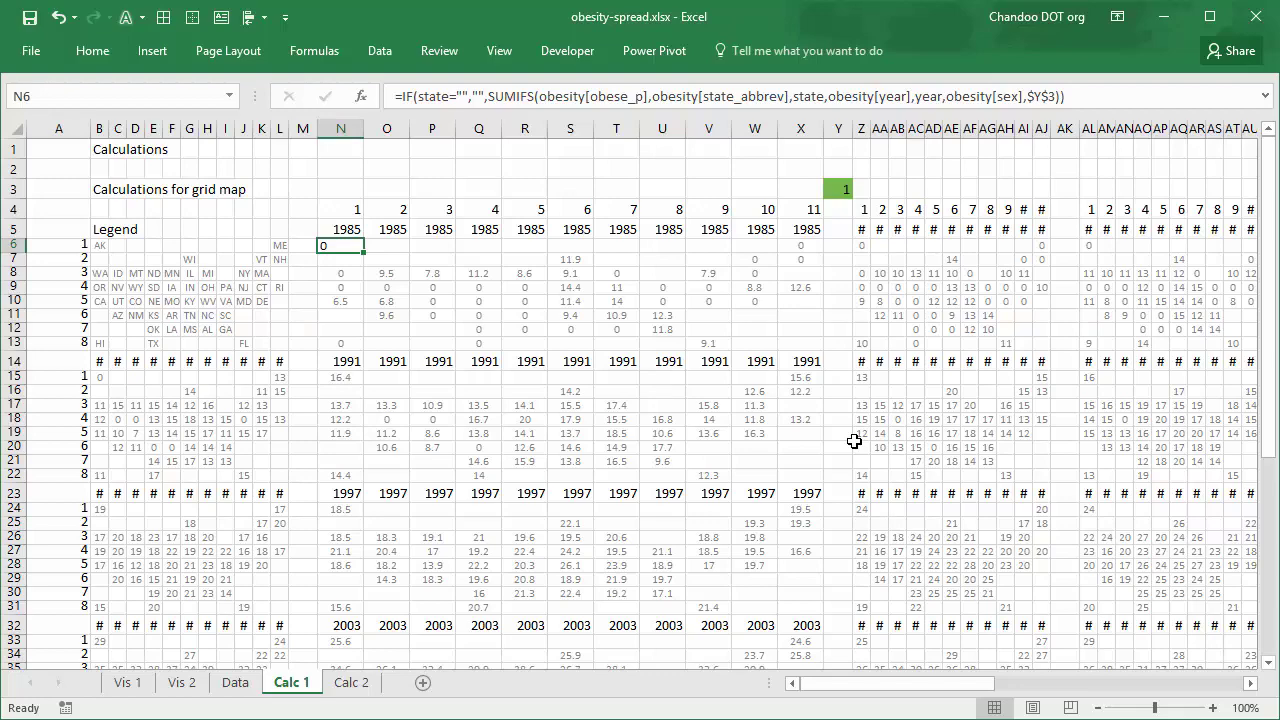
key("F2")
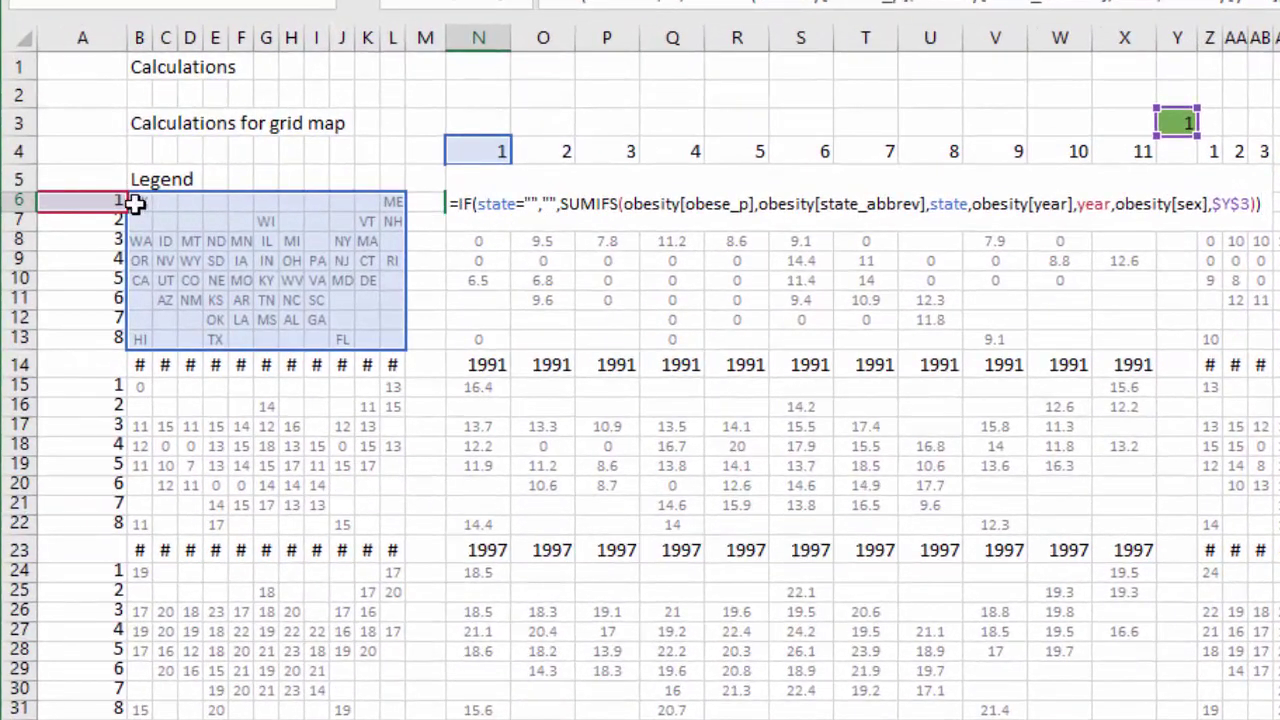
double_click(505, 203)
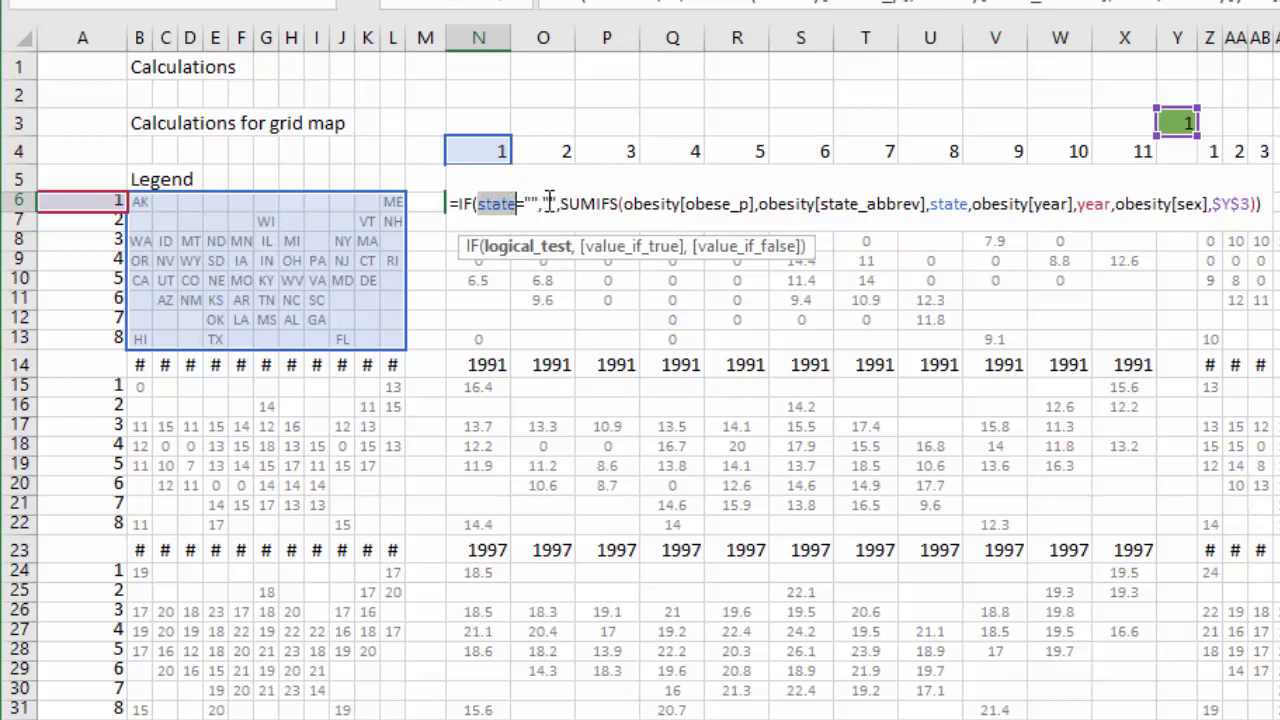
left_click_drag(541, 203, 558, 200)
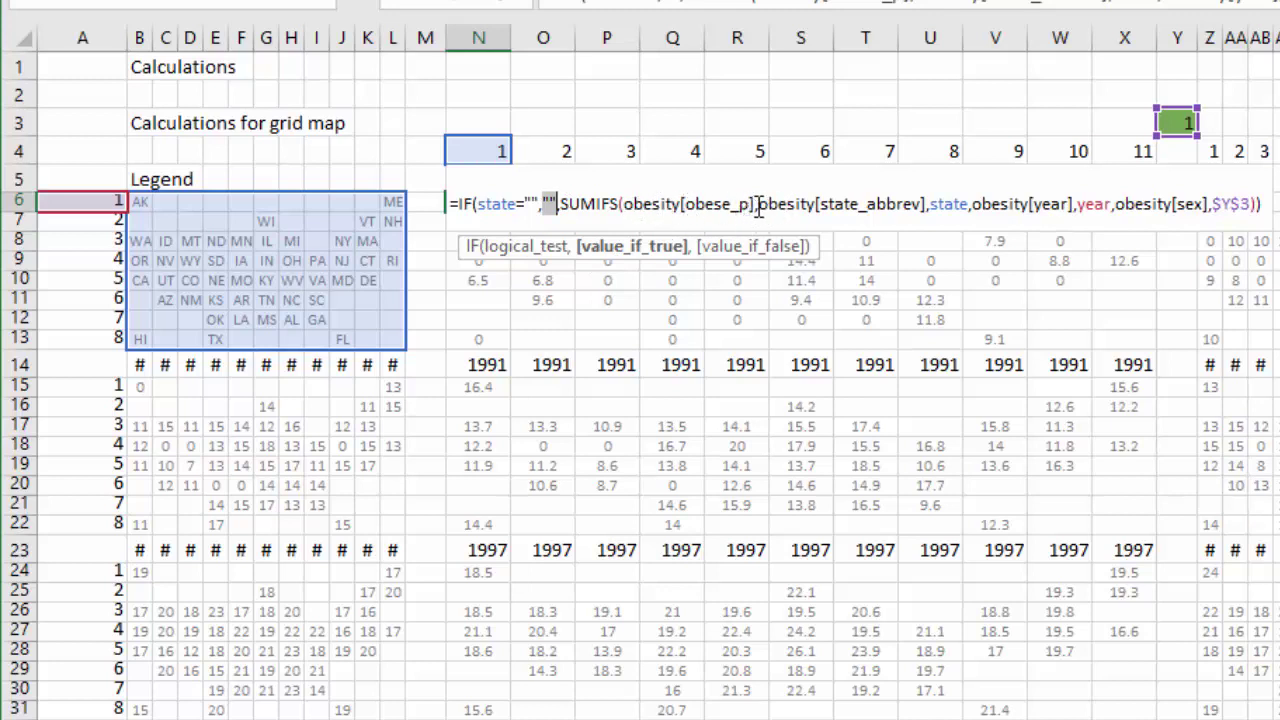
double_click(955, 203)
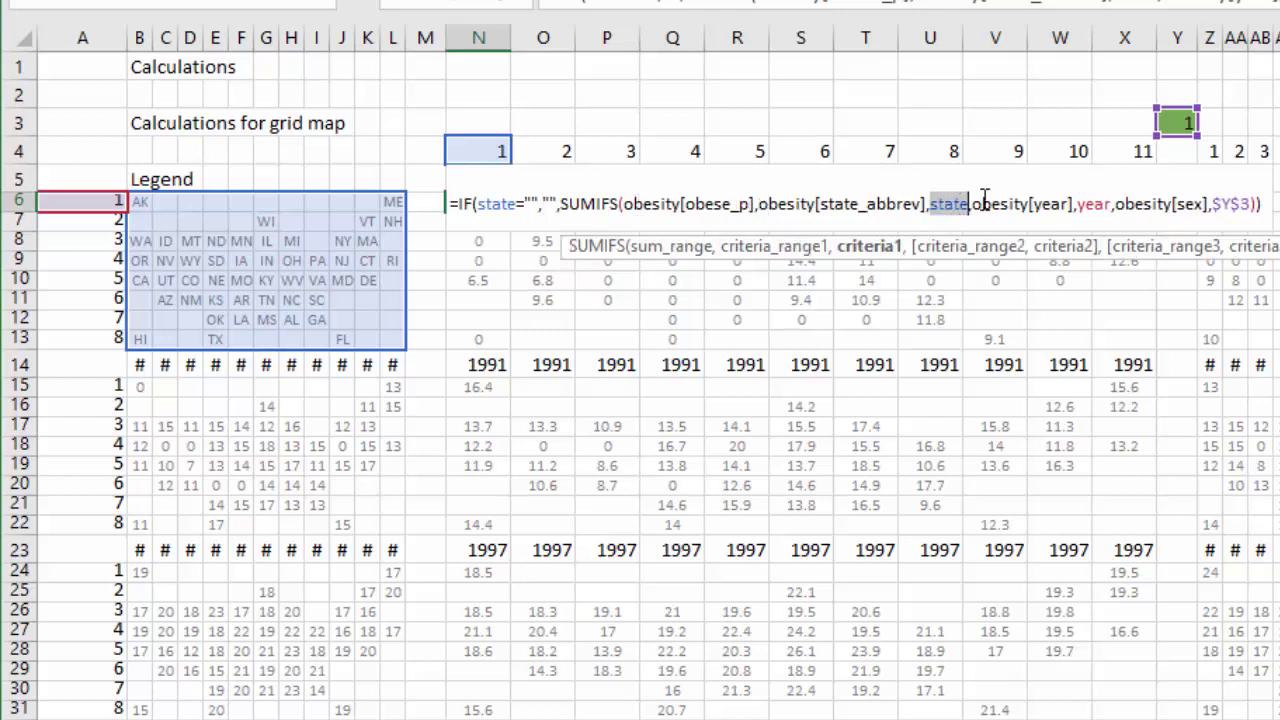
double_click(1093, 203)
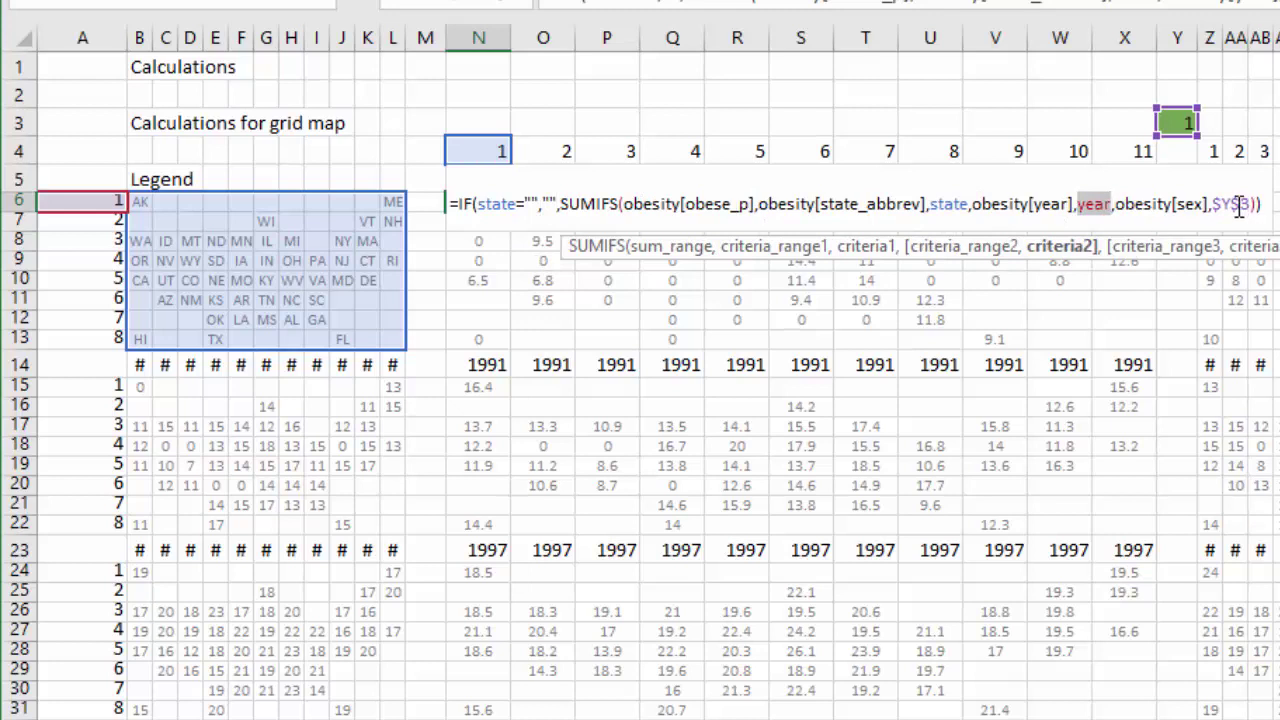
double_click(1236, 203)
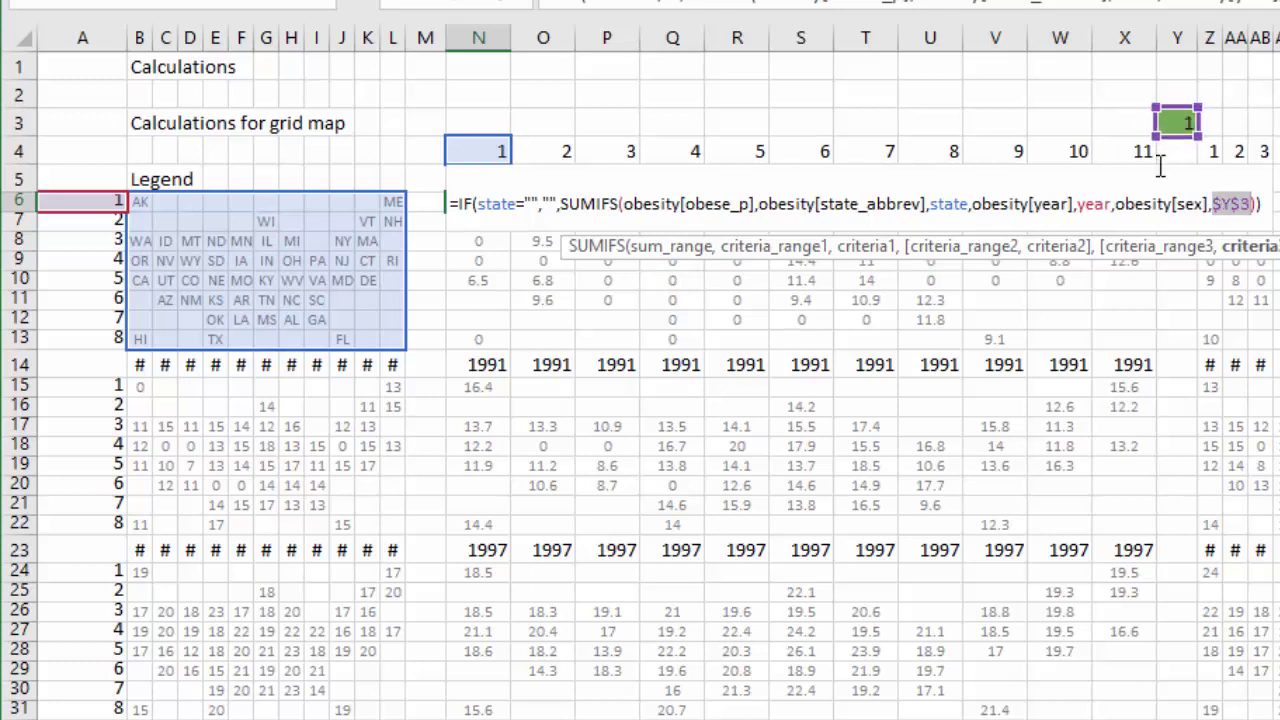
double_click(1093, 204)
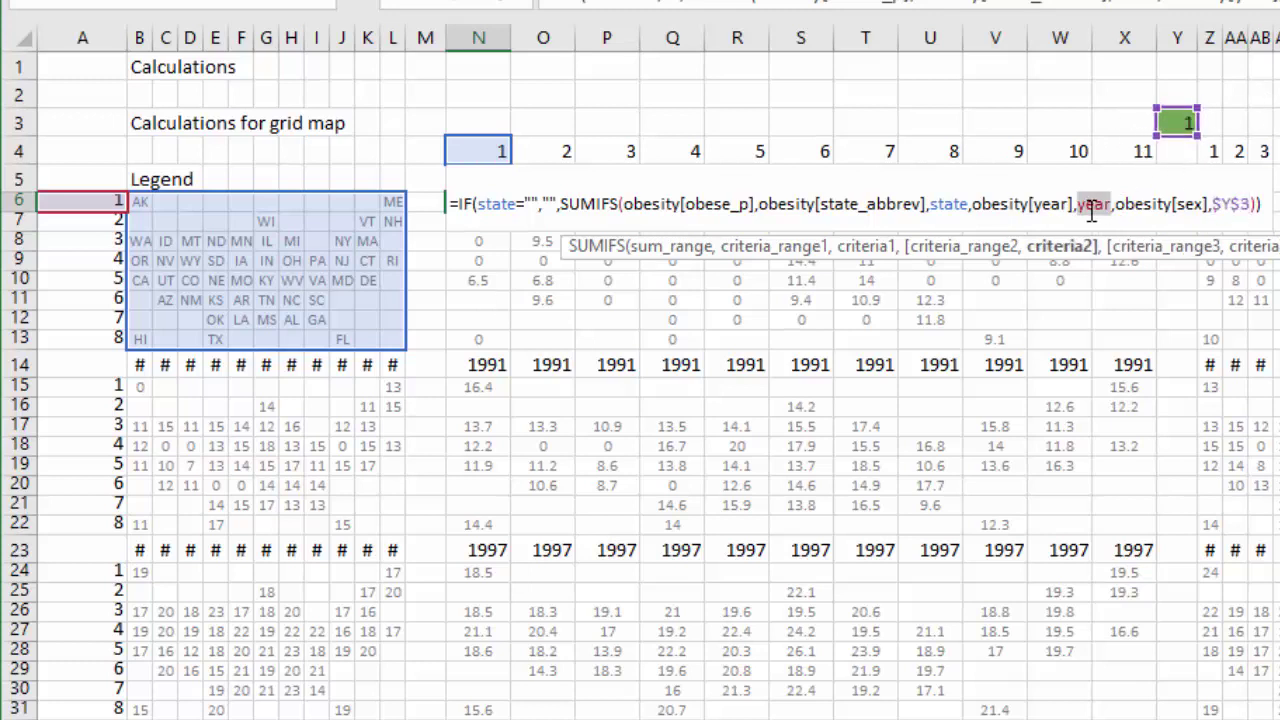
double_click(960, 204)
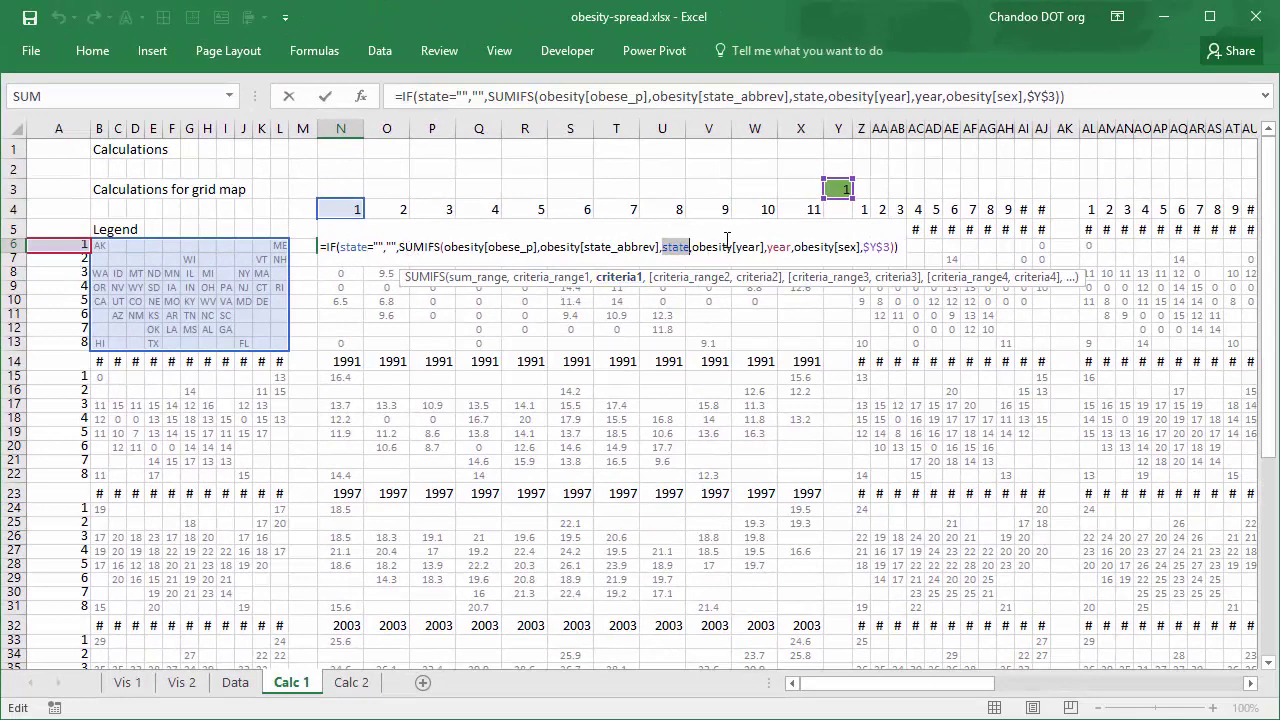
key("ctrl+Return")
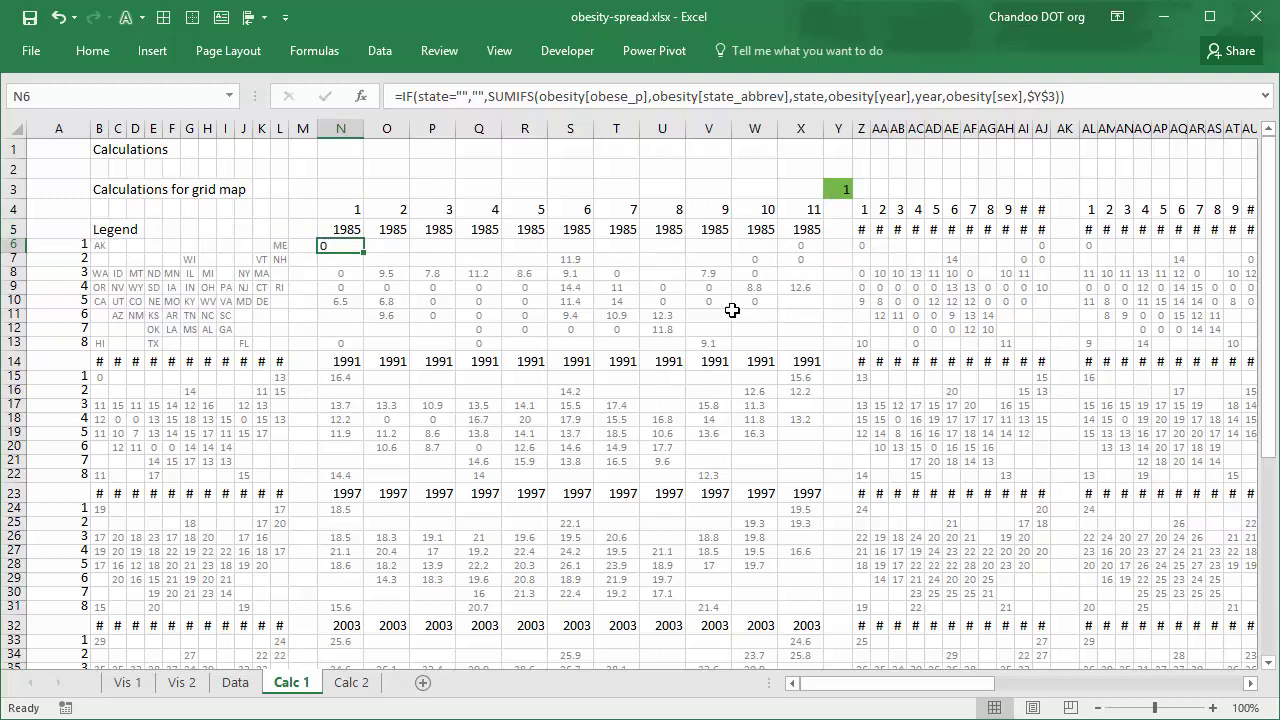
left_click(663, 329)
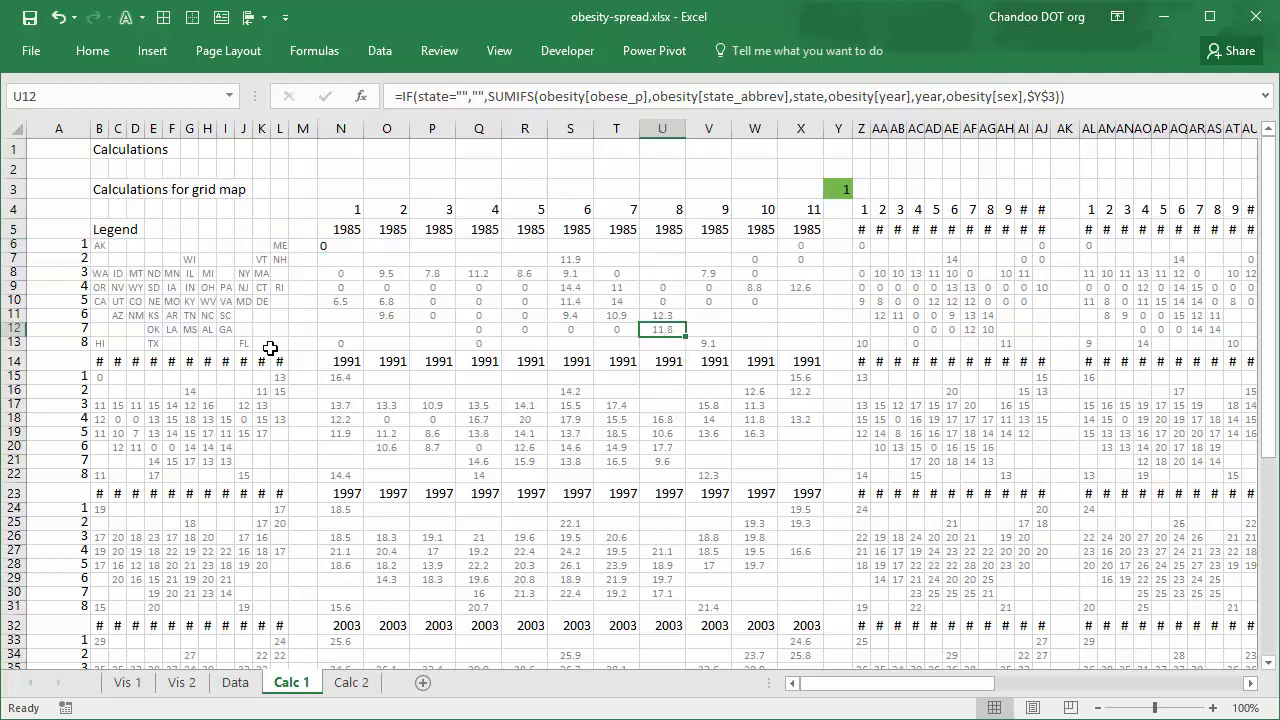
left_click(711, 344)
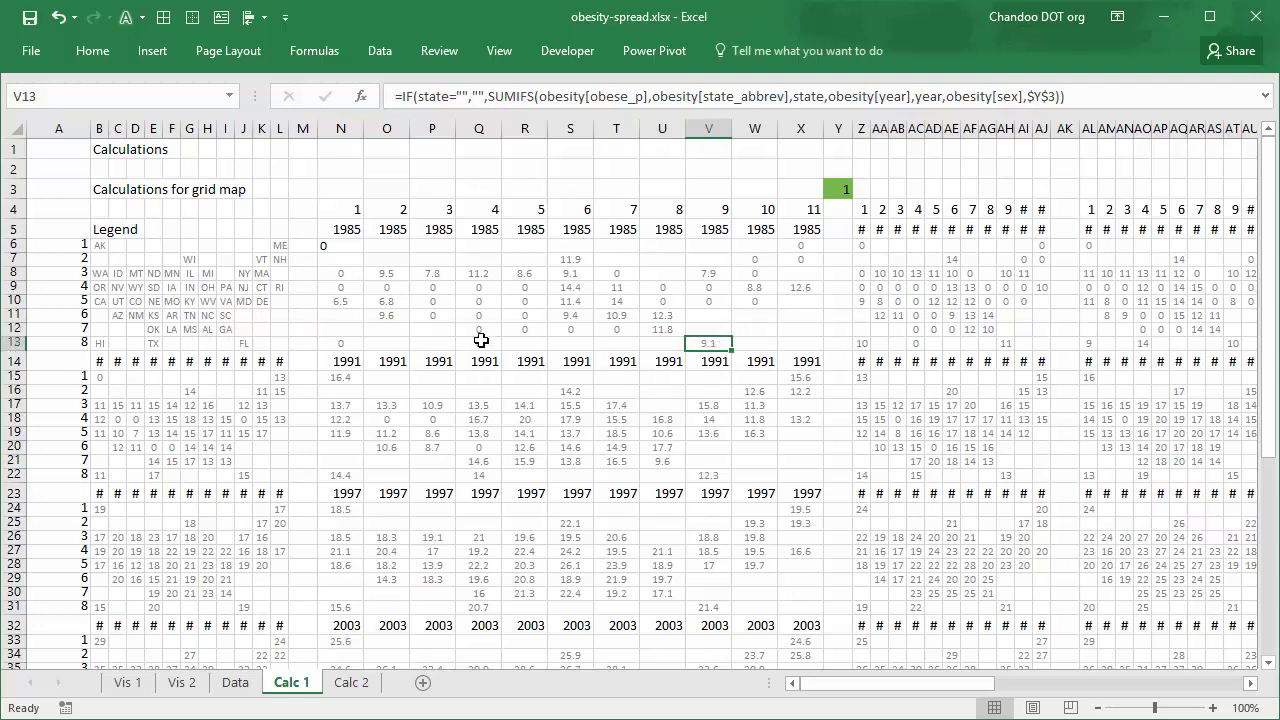
left_click(338, 247)
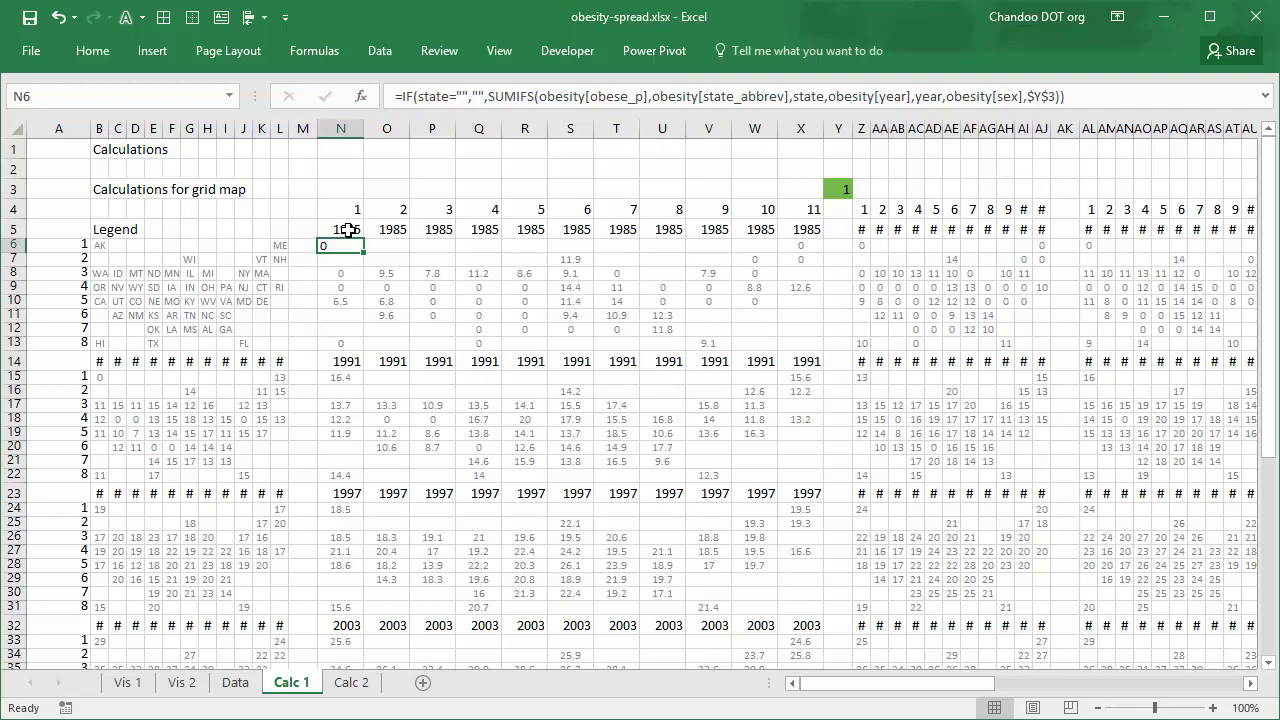
left_click_drag(342, 250, 791, 340)
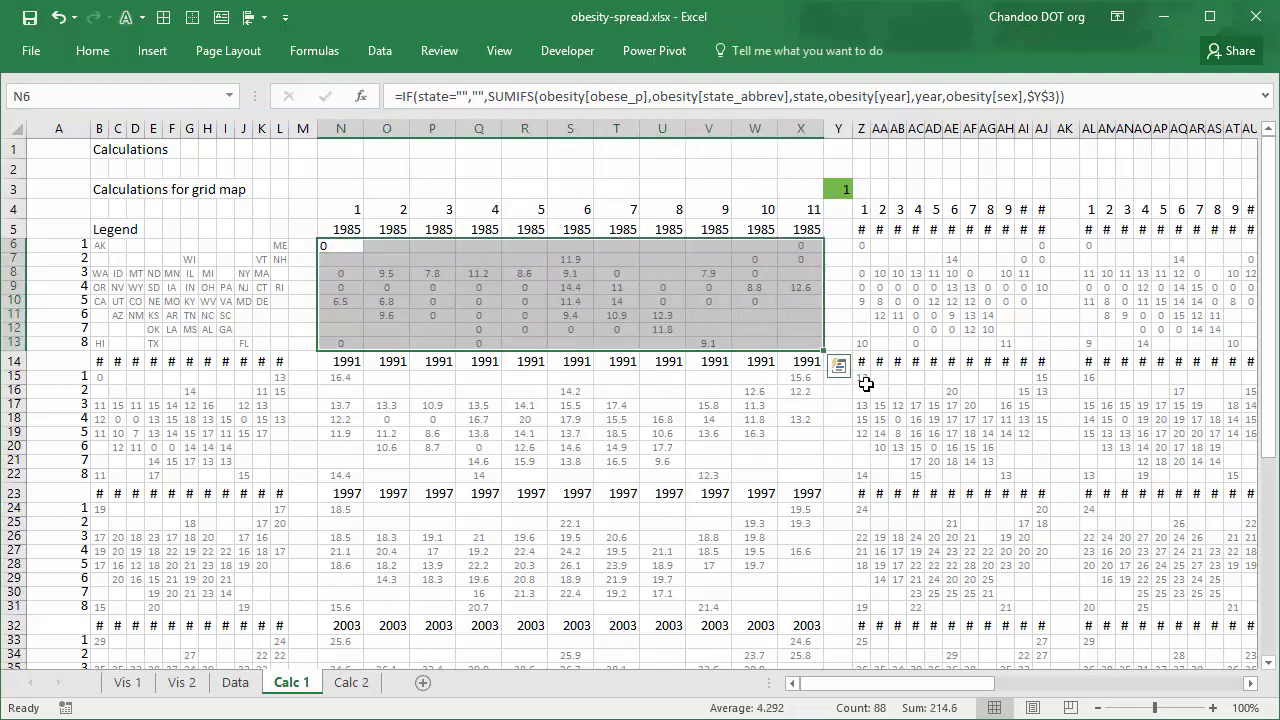
left_click_drag(866, 378, 1040, 482)
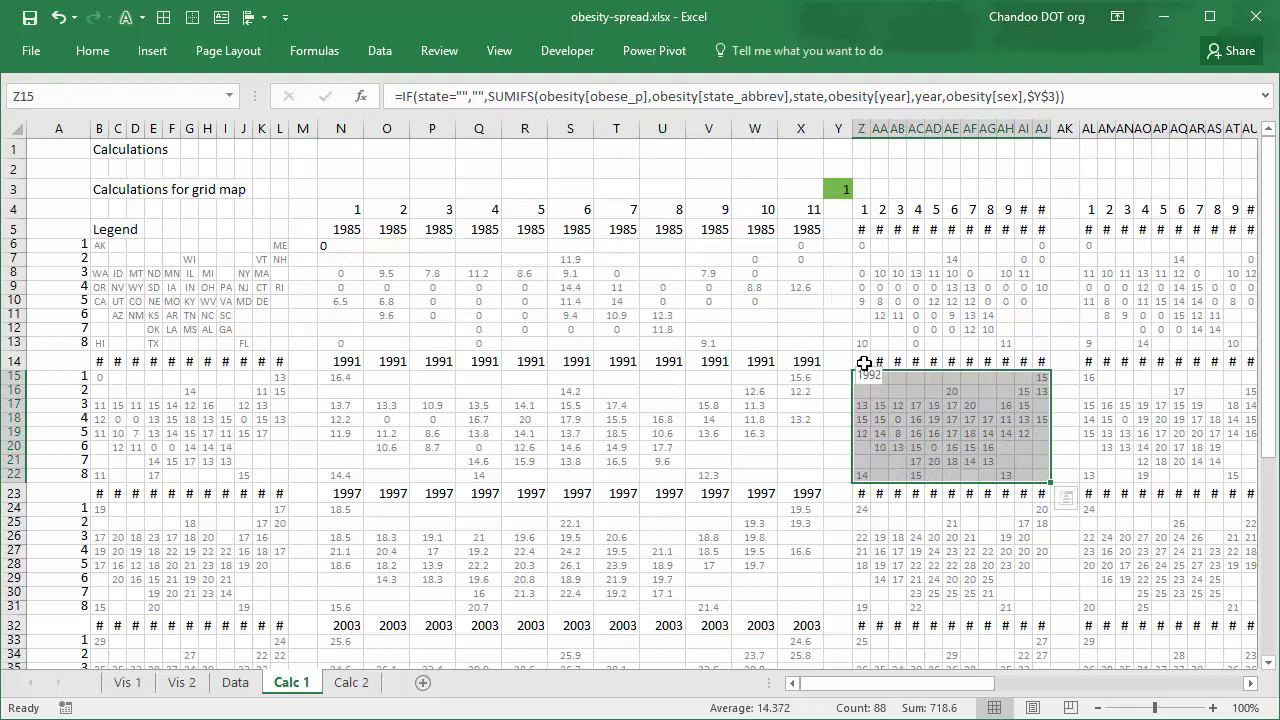
scroll(552, 508, "down", 3)
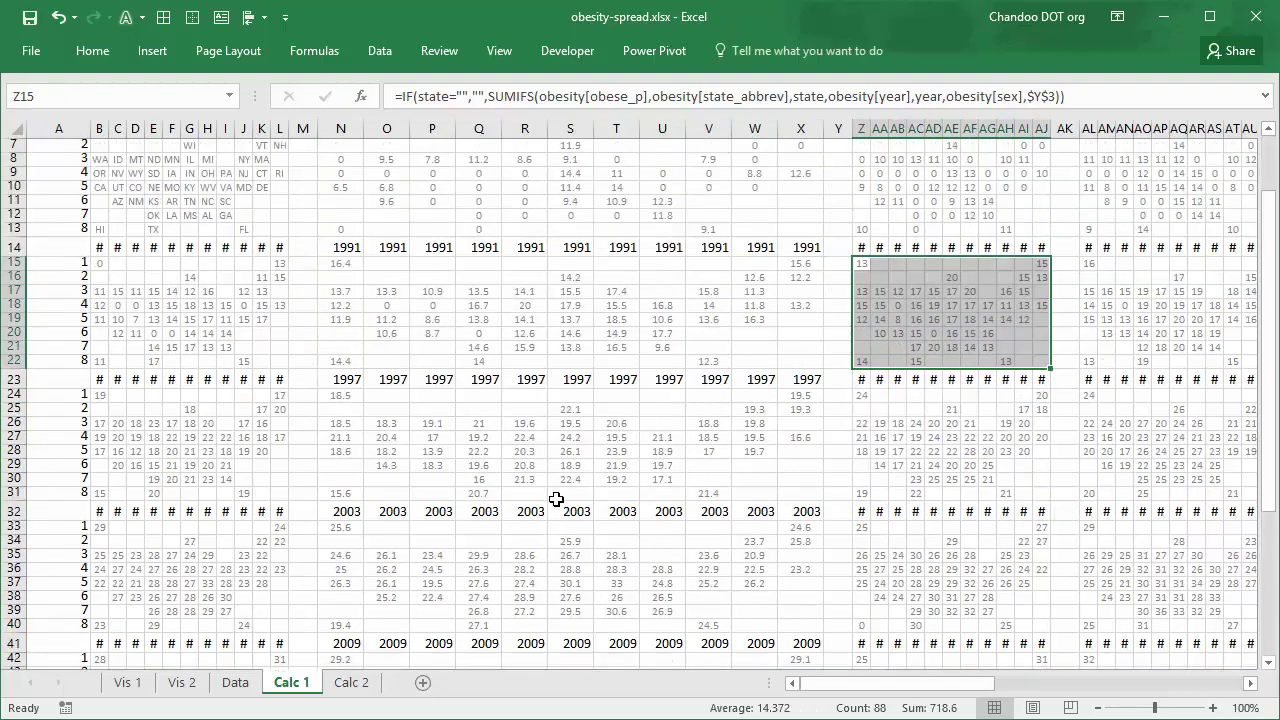
scroll(556, 499, "up", 2)
scroll(556, 499, "up", 1)
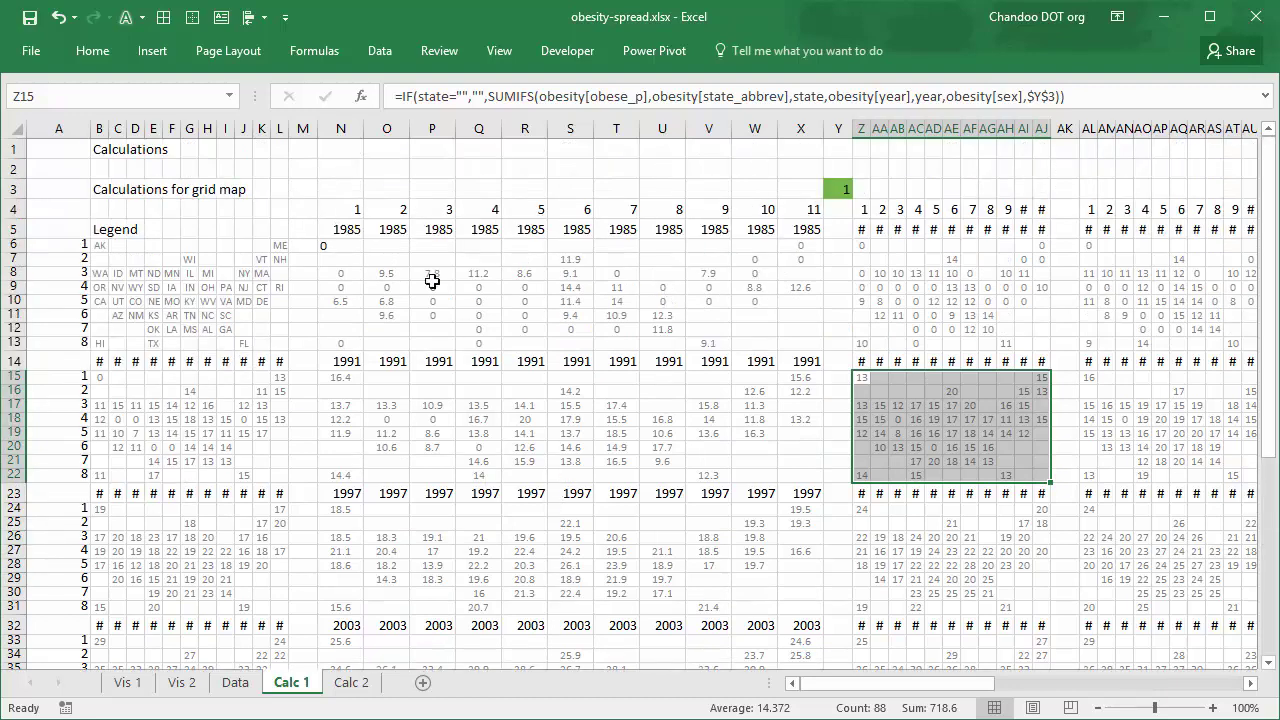
left_click(341, 245)
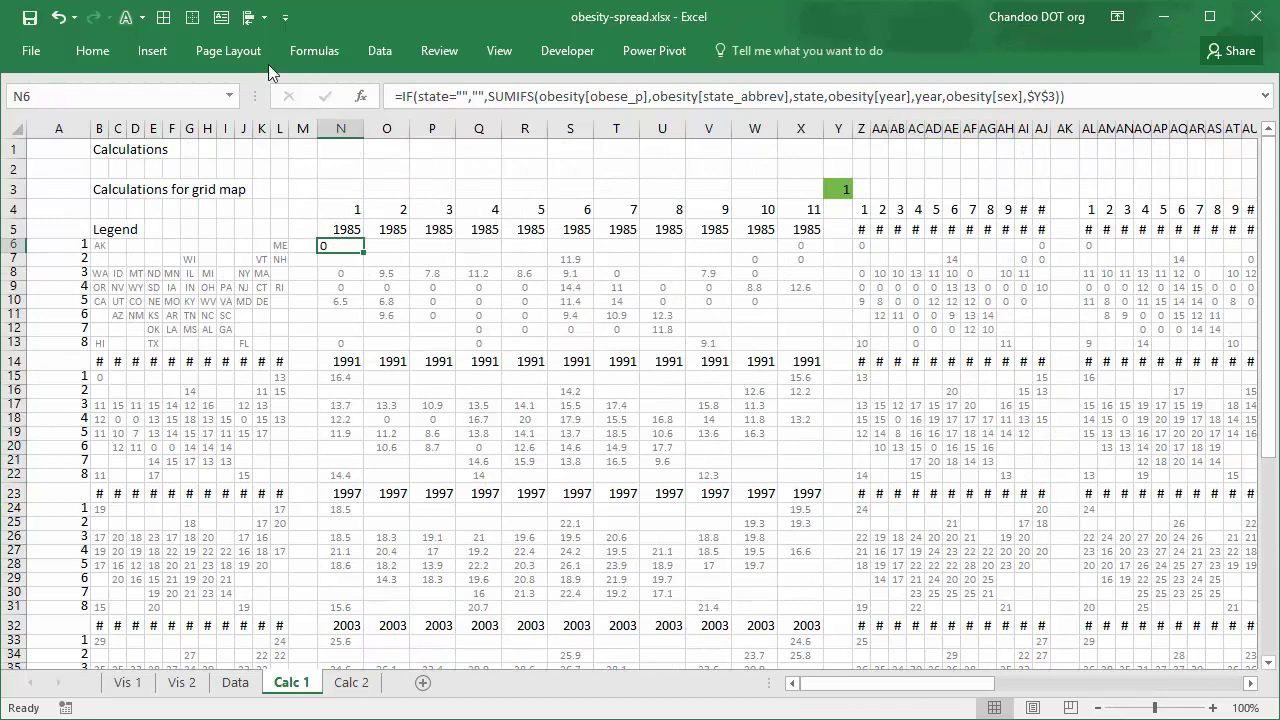
In Name Manager, inspect the 'state' range and the 'year' OFFSET definition
left_click(318, 51)
left_click(552, 101)
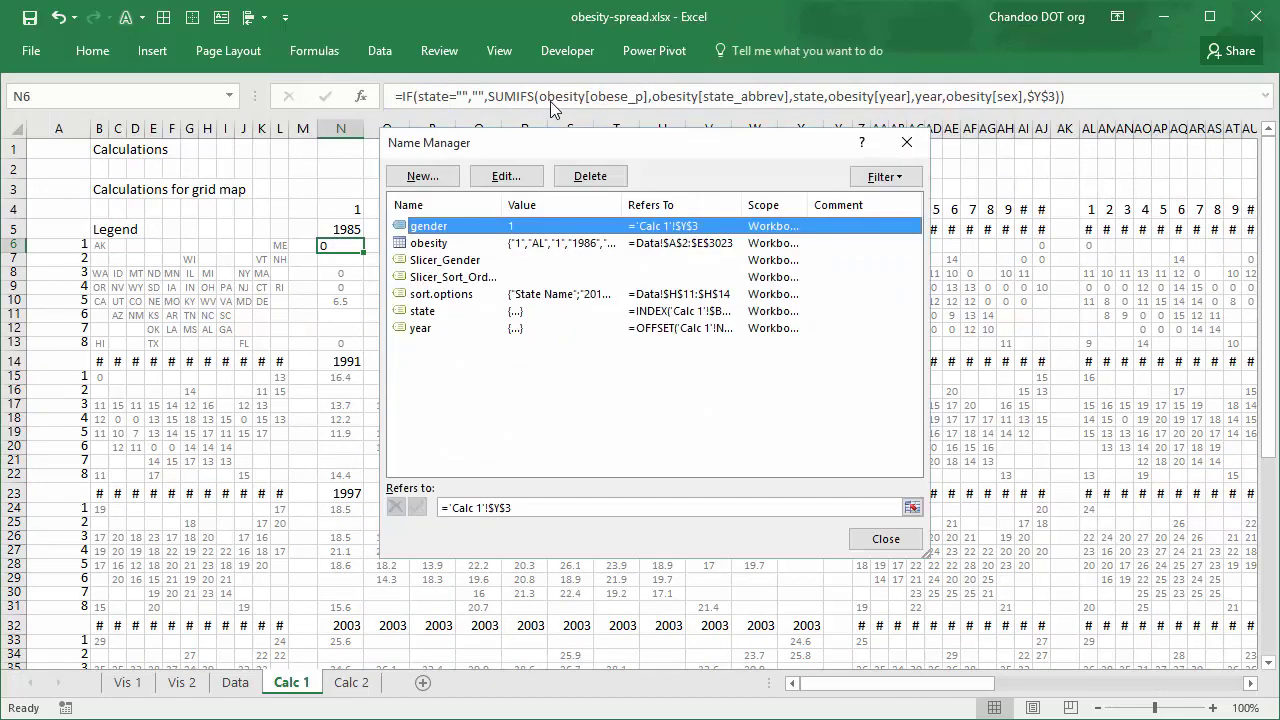
left_click(438, 312)
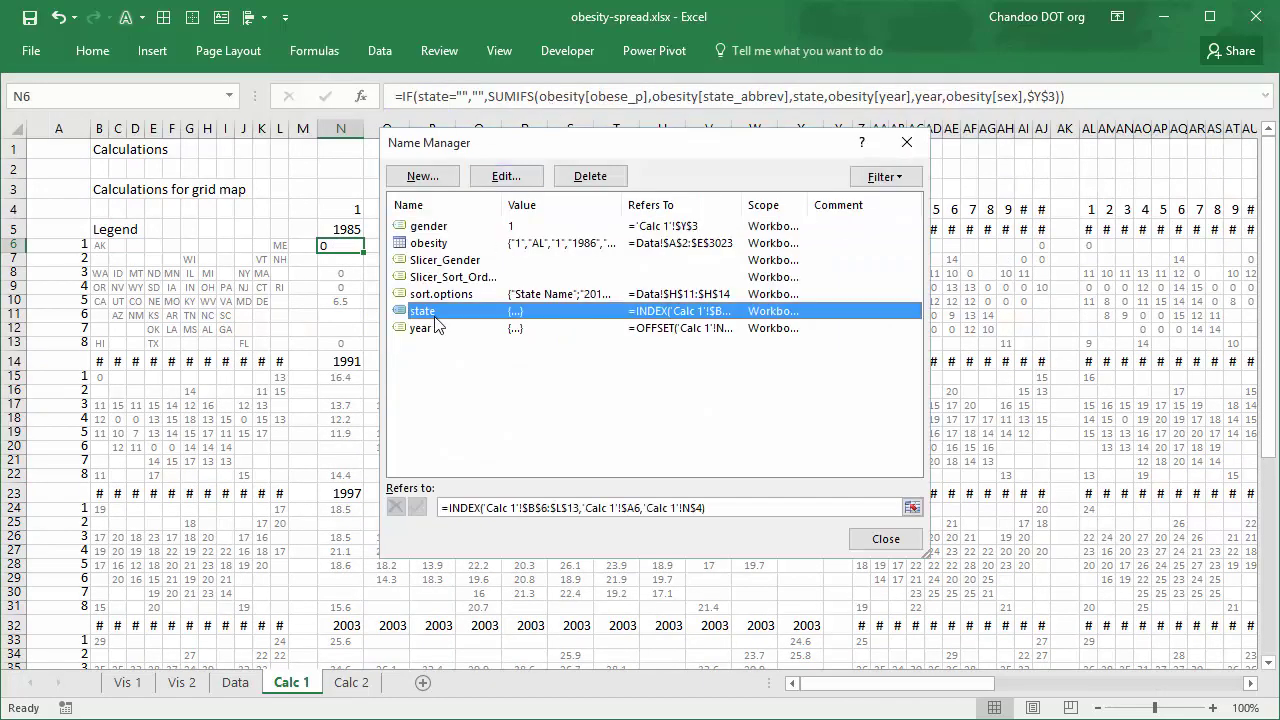
left_click(505, 508)
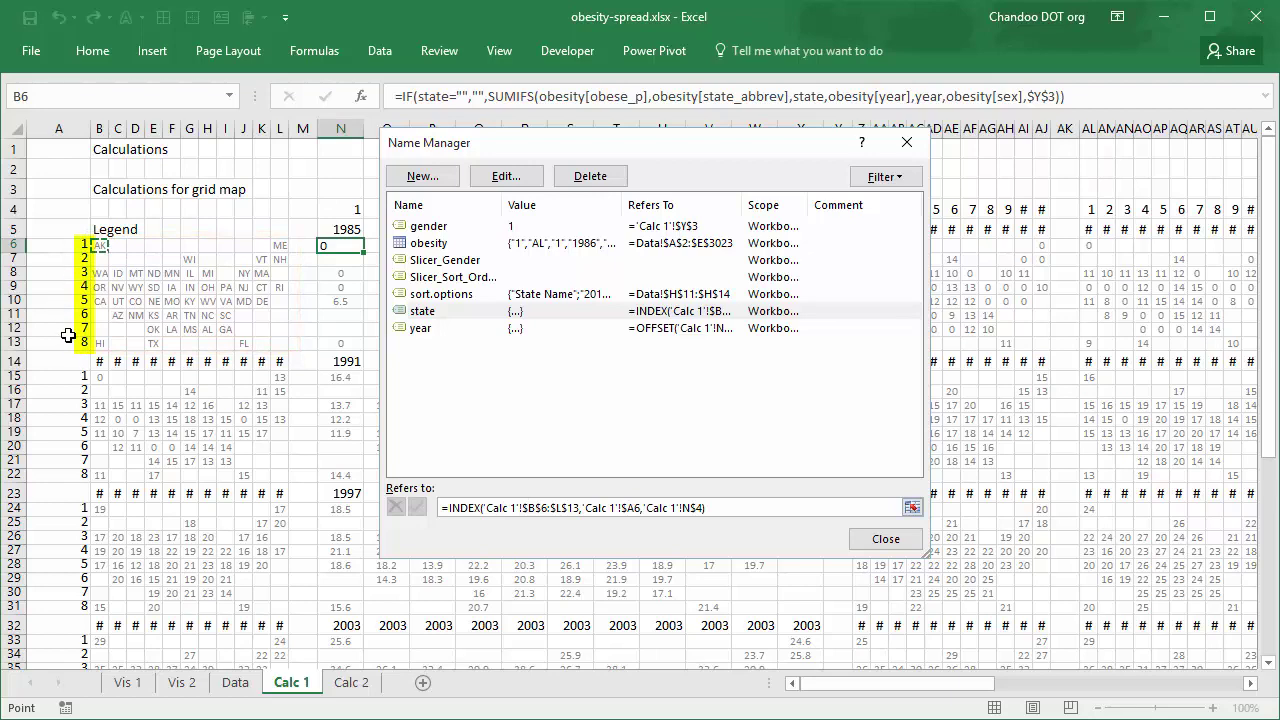
left_click_drag(520, 143, 470, 265)
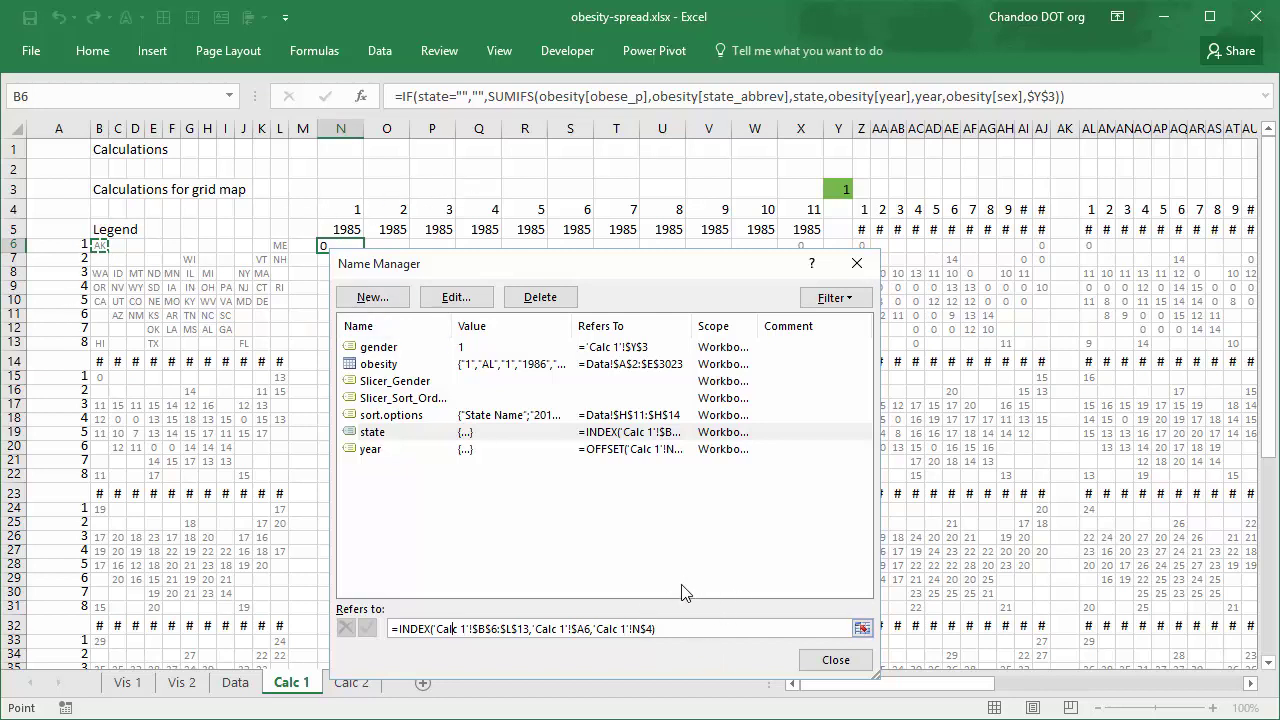
left_click(365, 449)
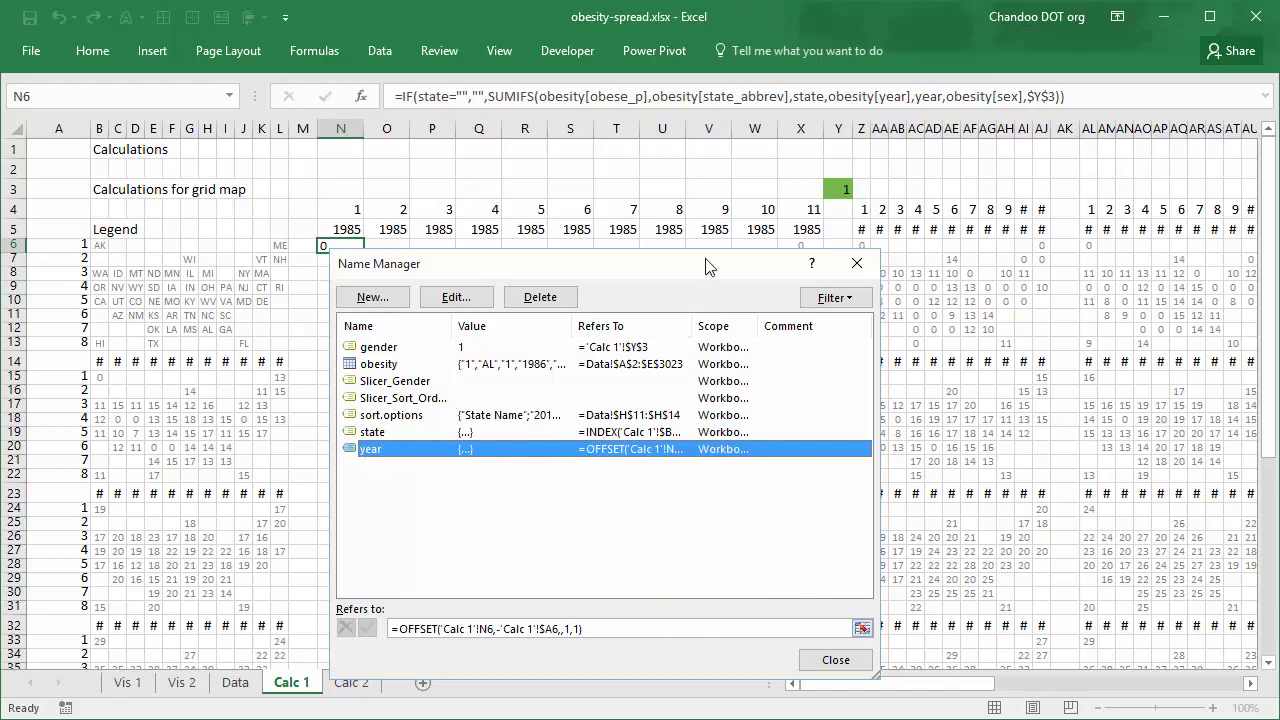
Move the Name Manager dialog aside, then close it to return to Calc 1
left_click_drag(761, 266, 720, 338)
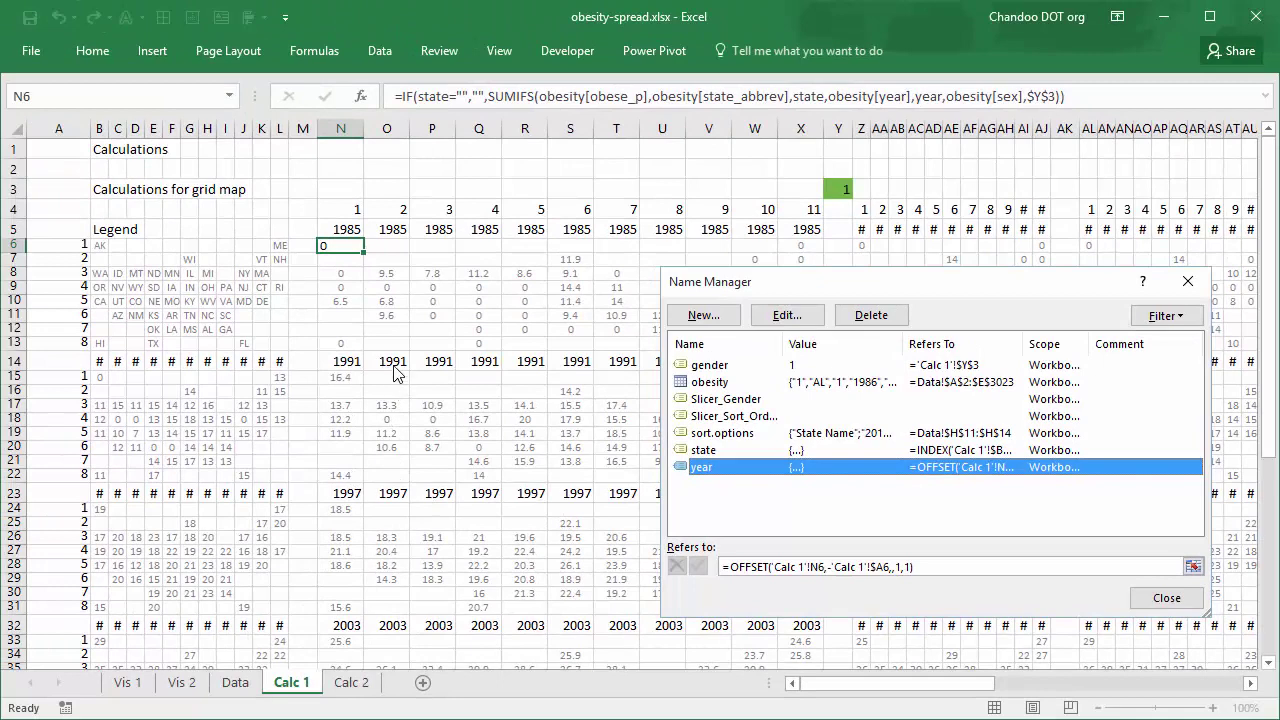
left_click(1166, 598)
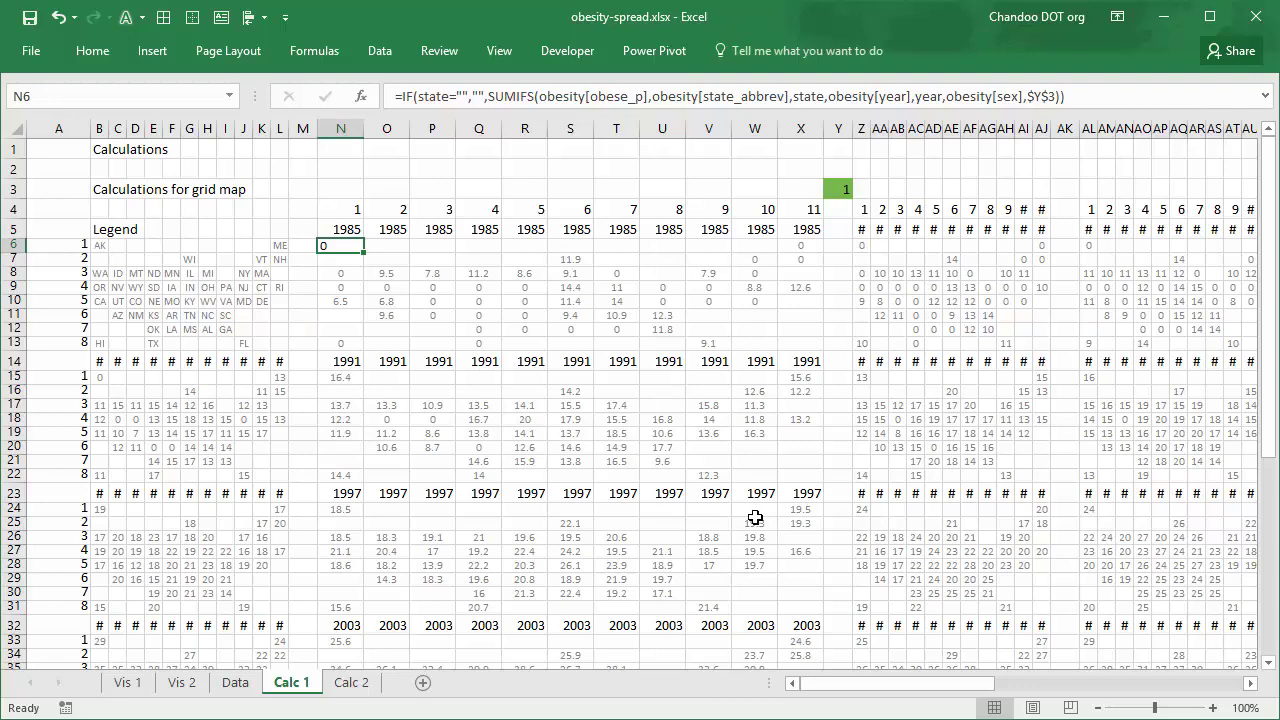
Inspect the GETPIVOTDATA gender formula in Calc 1 cell Y3, then go to Vis 1
scroll(929, 358, "down", 3)
scroll(929, 358, "up", 3)
left_click(846, 188)
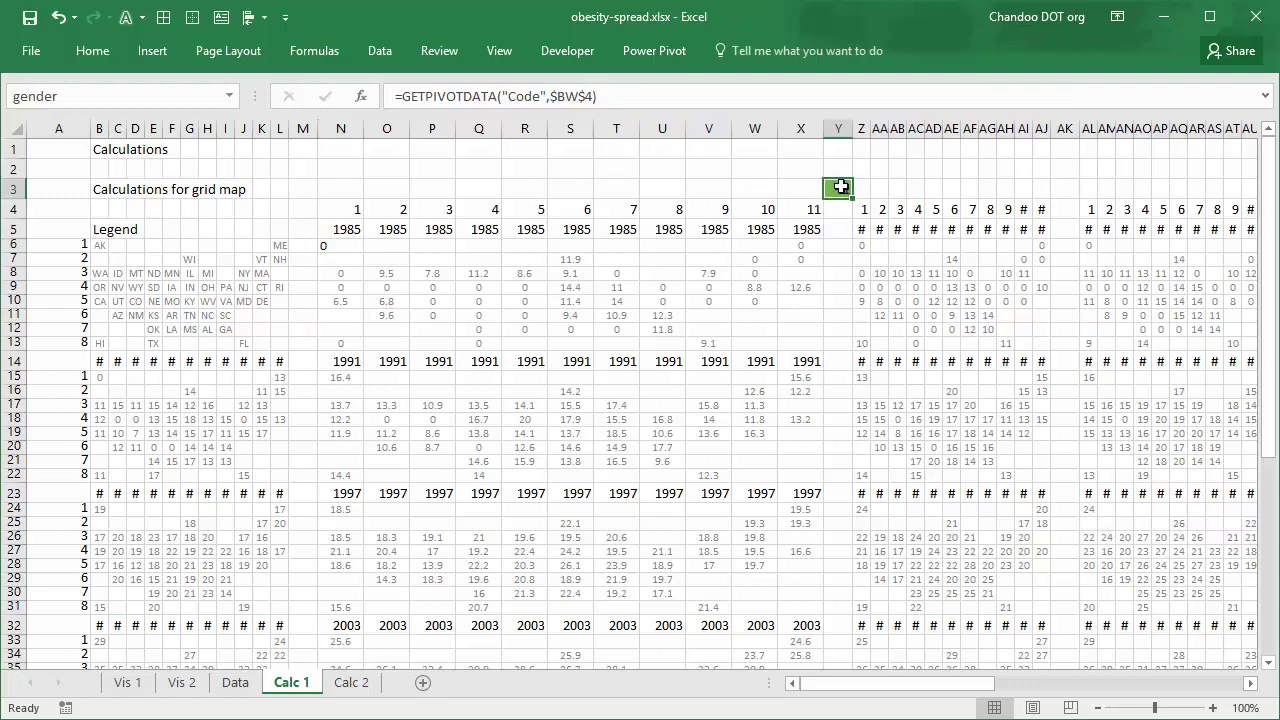
left_click(852, 258)
left_click(846, 190)
left_click(127, 684)
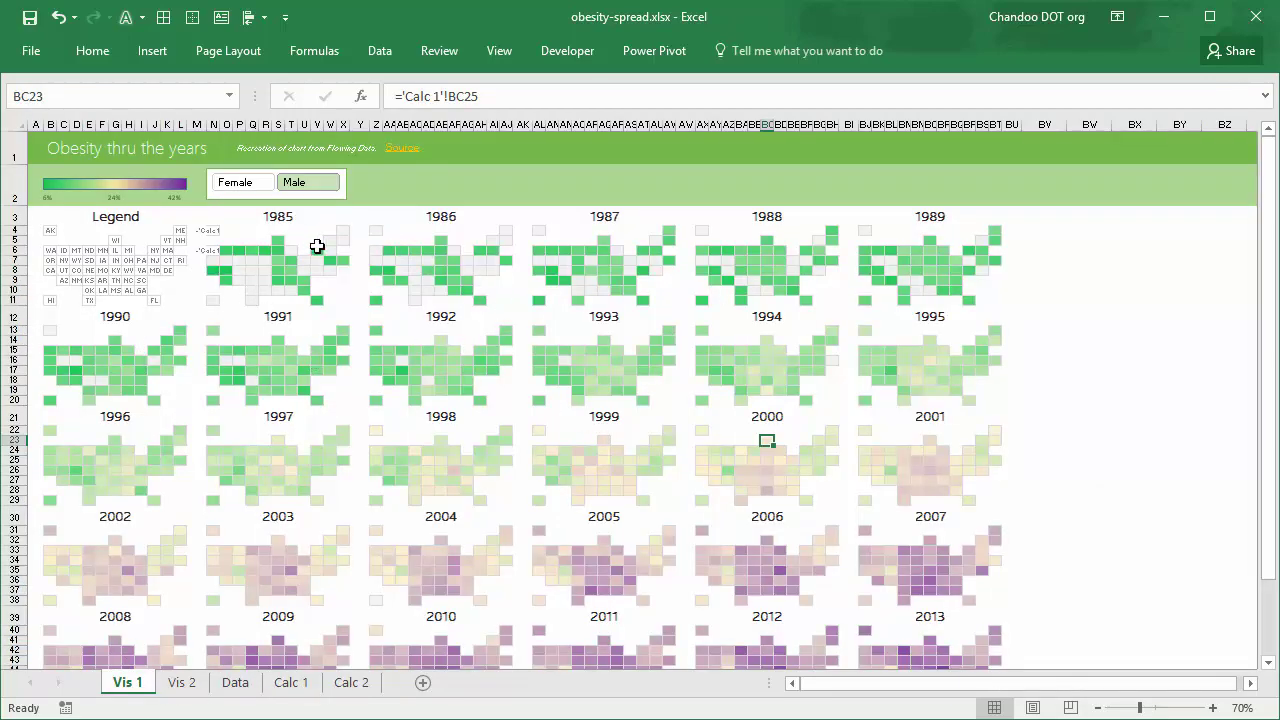
left_click_drag(368, 230, 880, 594)
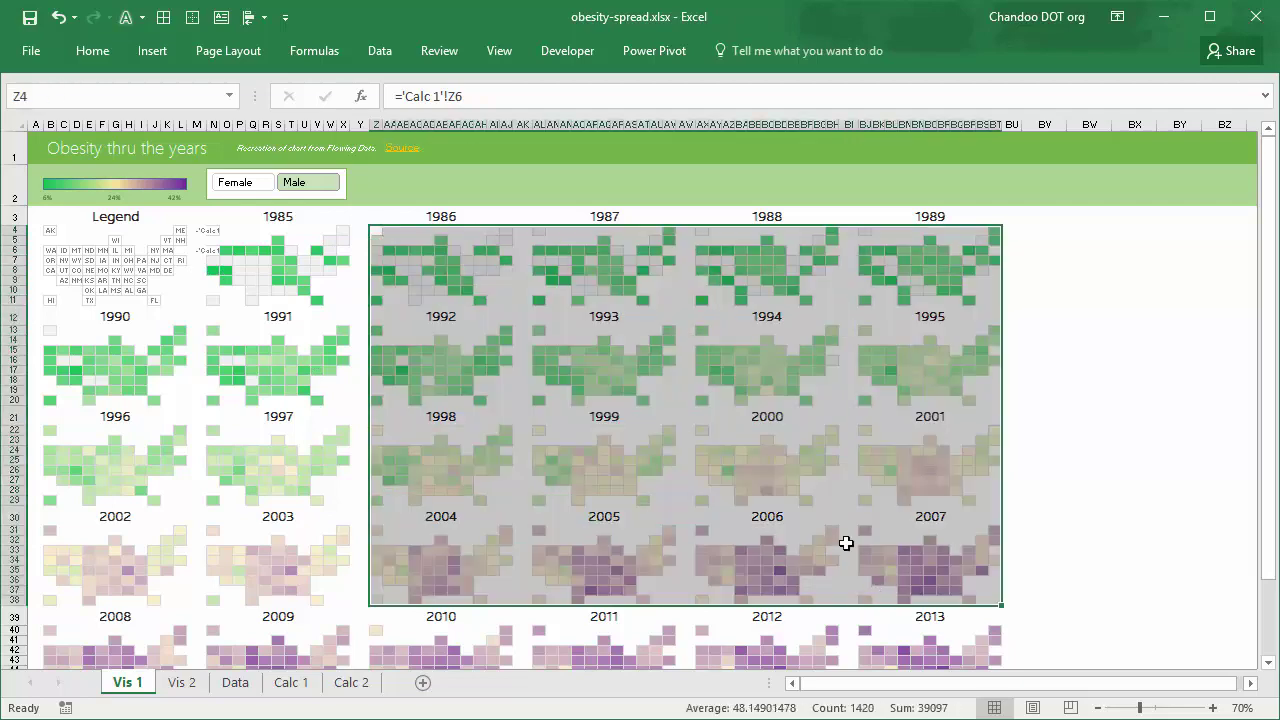
left_click(105, 50)
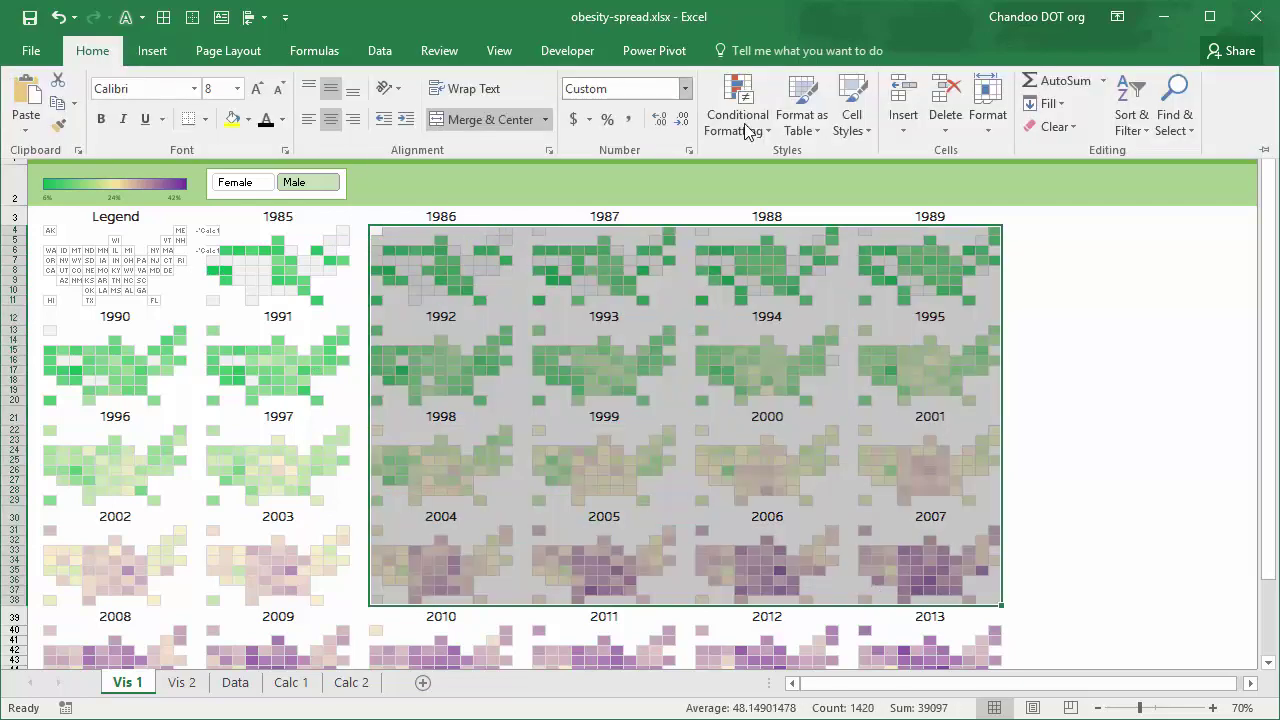
left_click(745, 123)
left_click(794, 421)
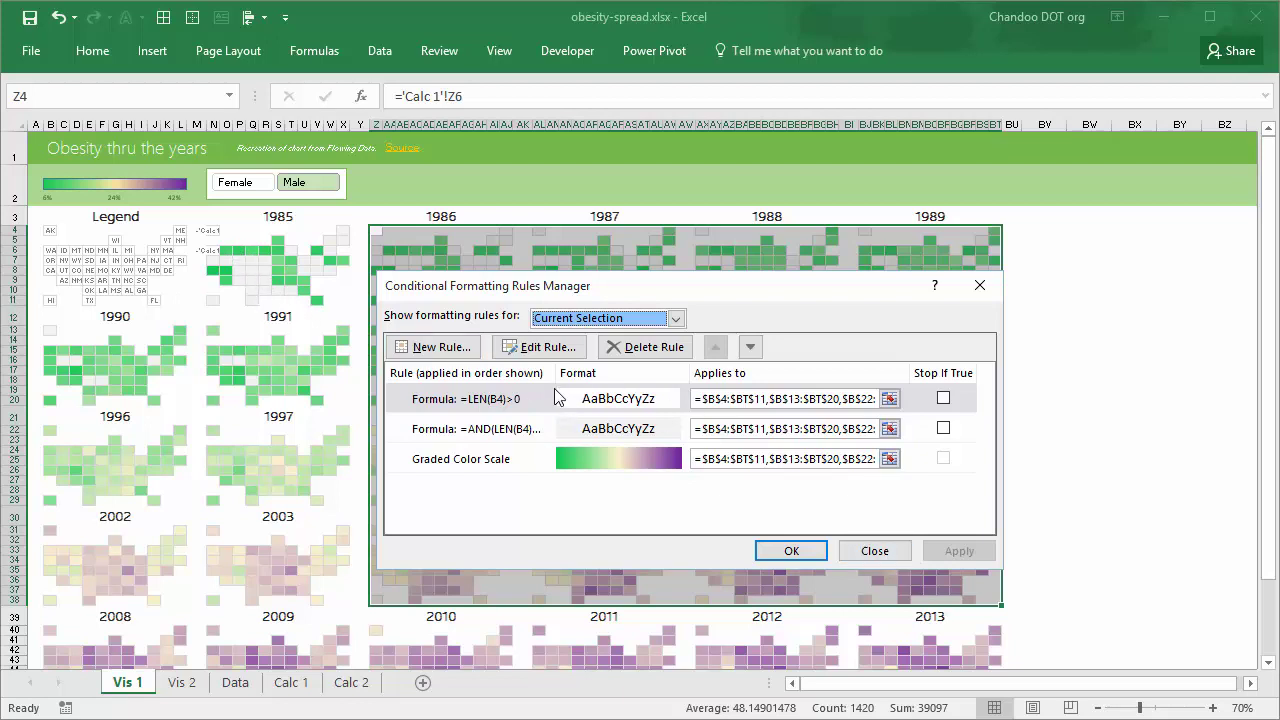
left_click(493, 408)
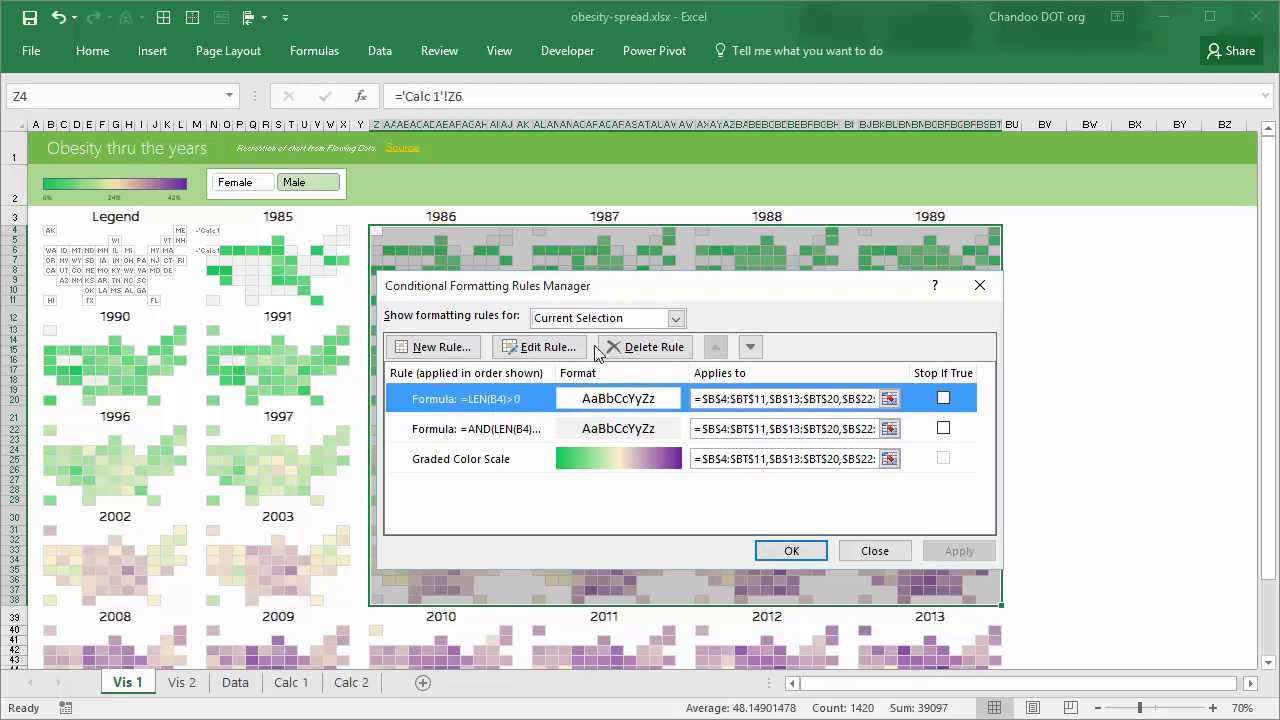
left_click(872, 550)
left_click(824, 420)
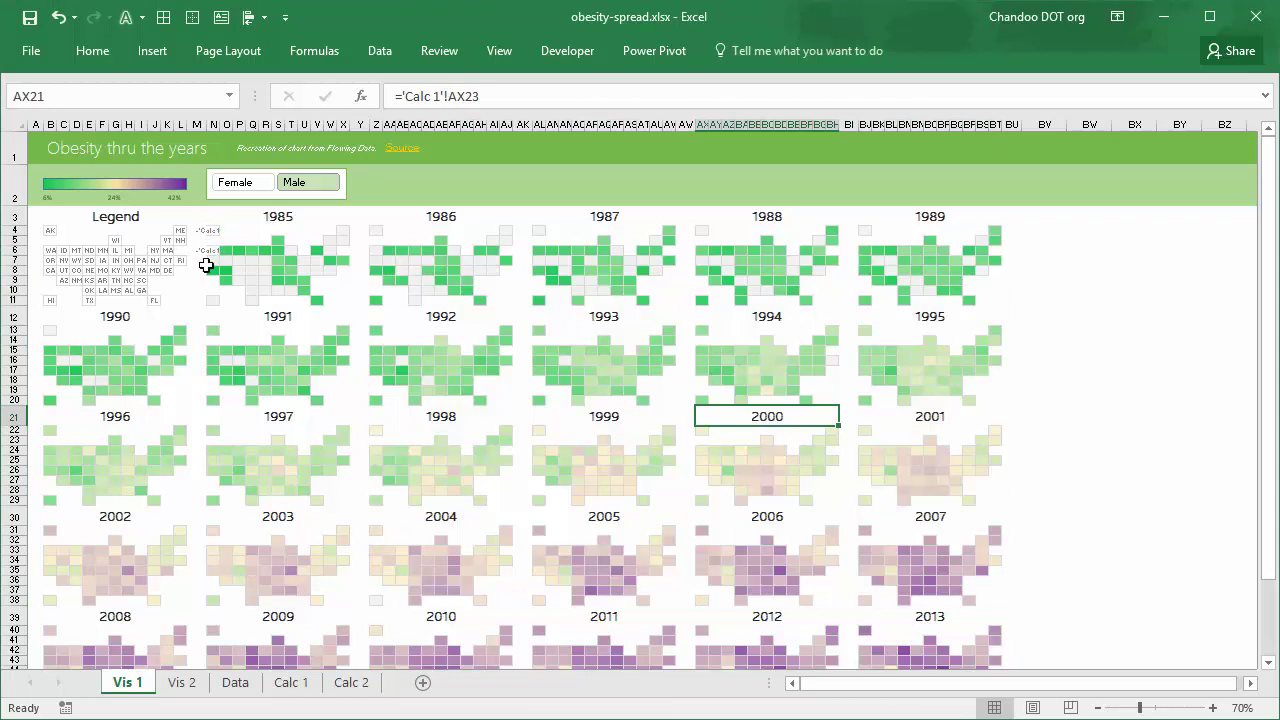
left_click(204, 270)
left_click(206, 250)
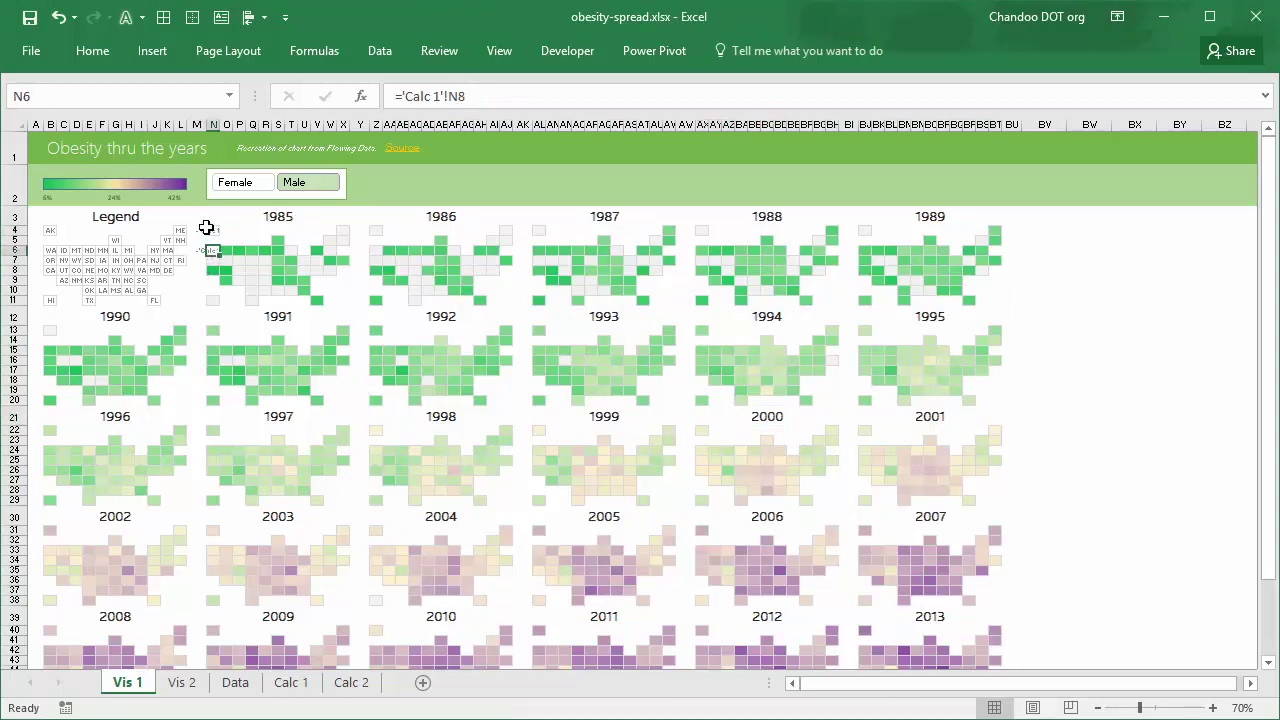
left_click(213, 231)
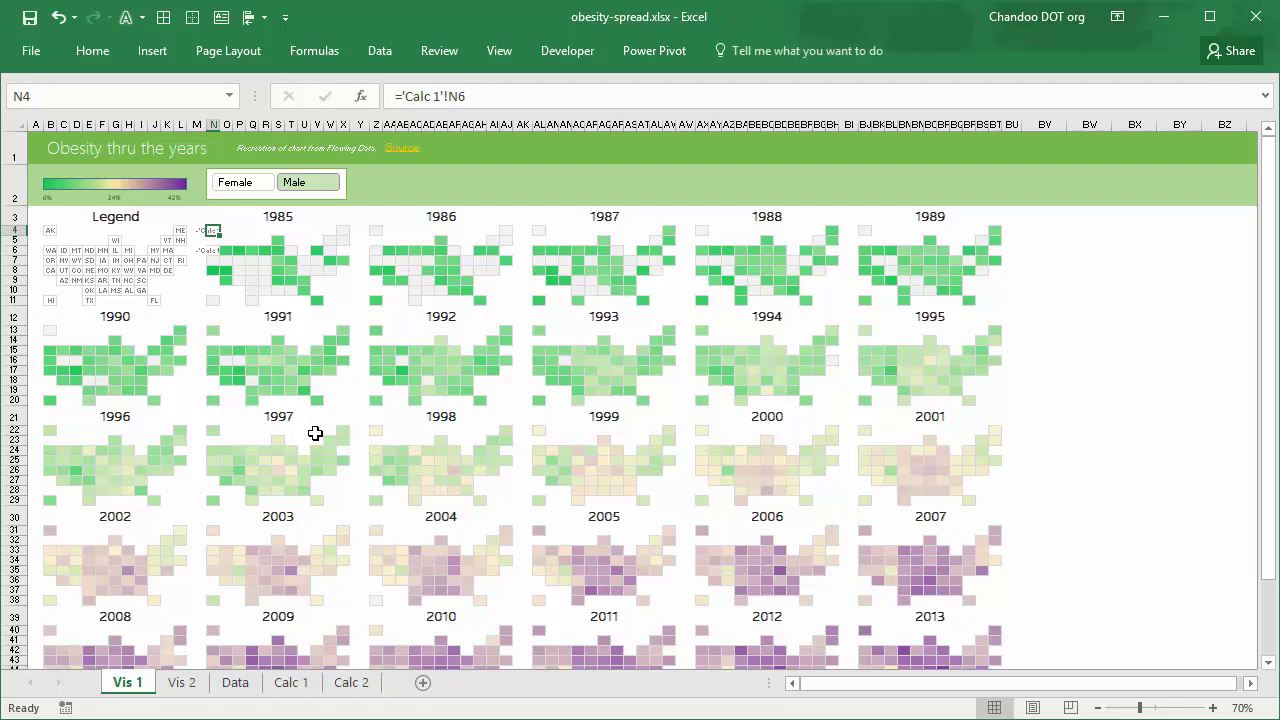
scroll(331, 434, "down", 3)
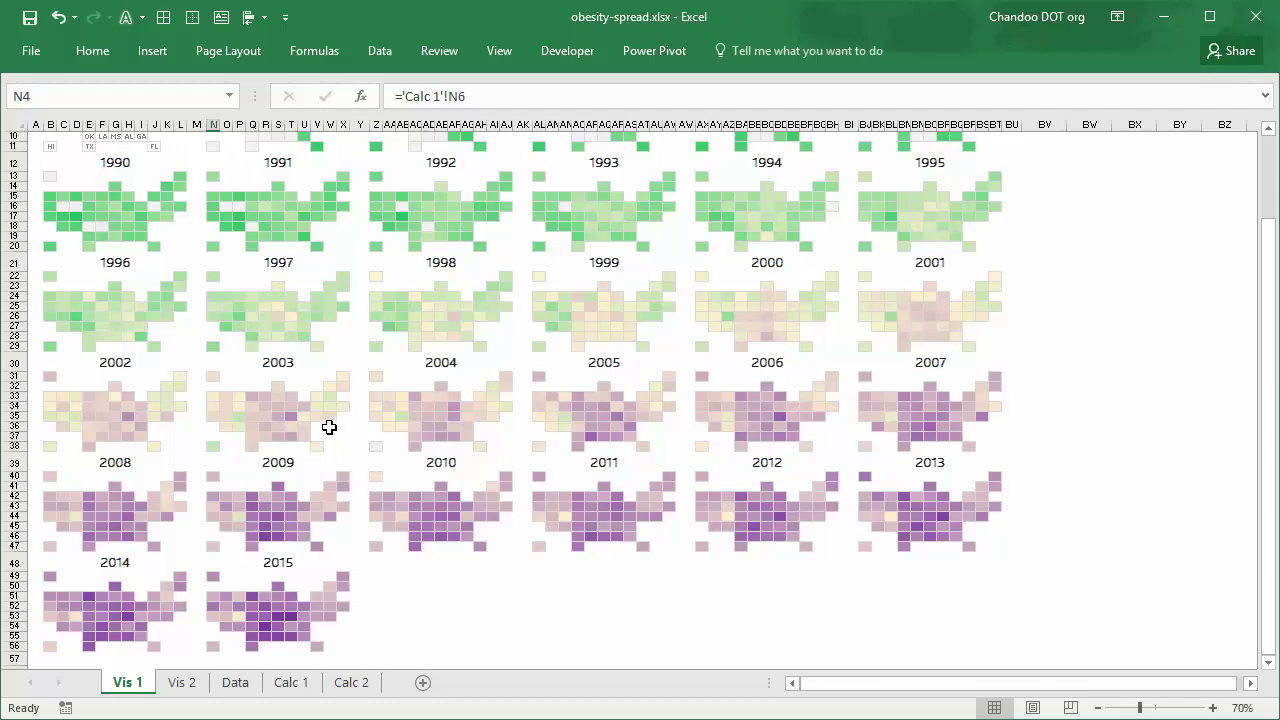
scroll(329, 427, "up", 3)
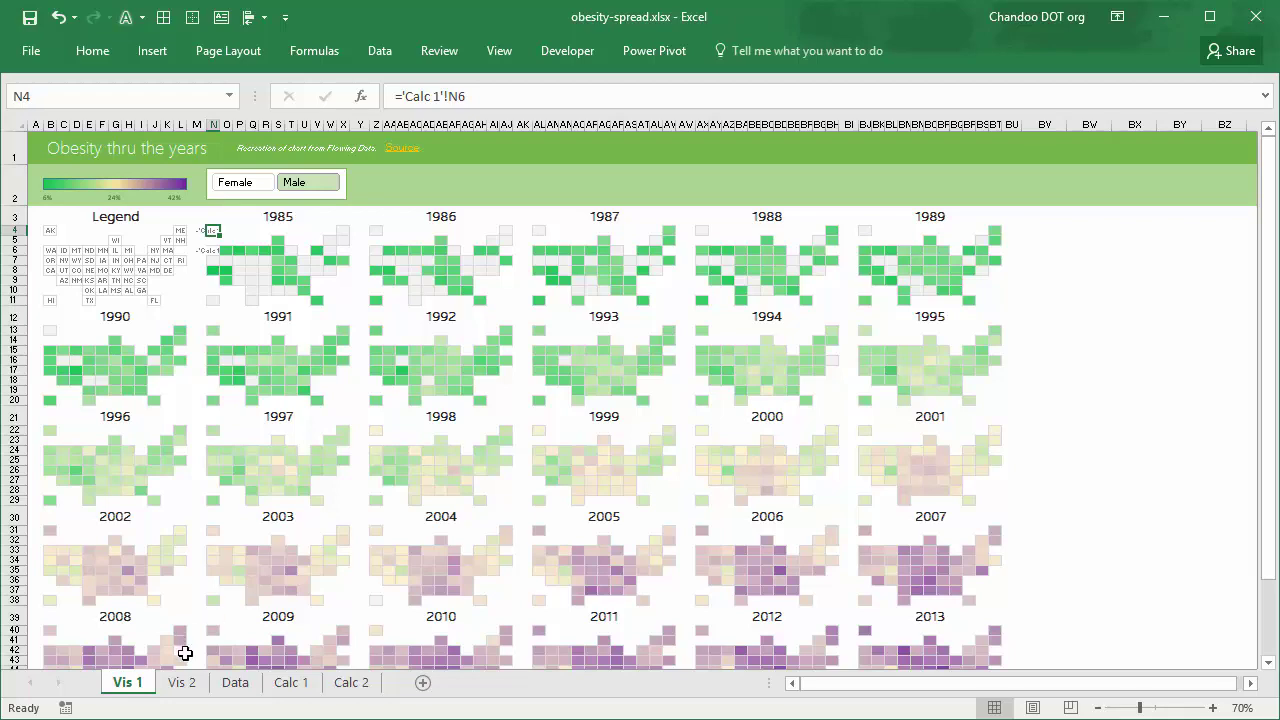
Go to the Vis 2 heat-map sheet and hide the formula bar
left_click(182, 683)
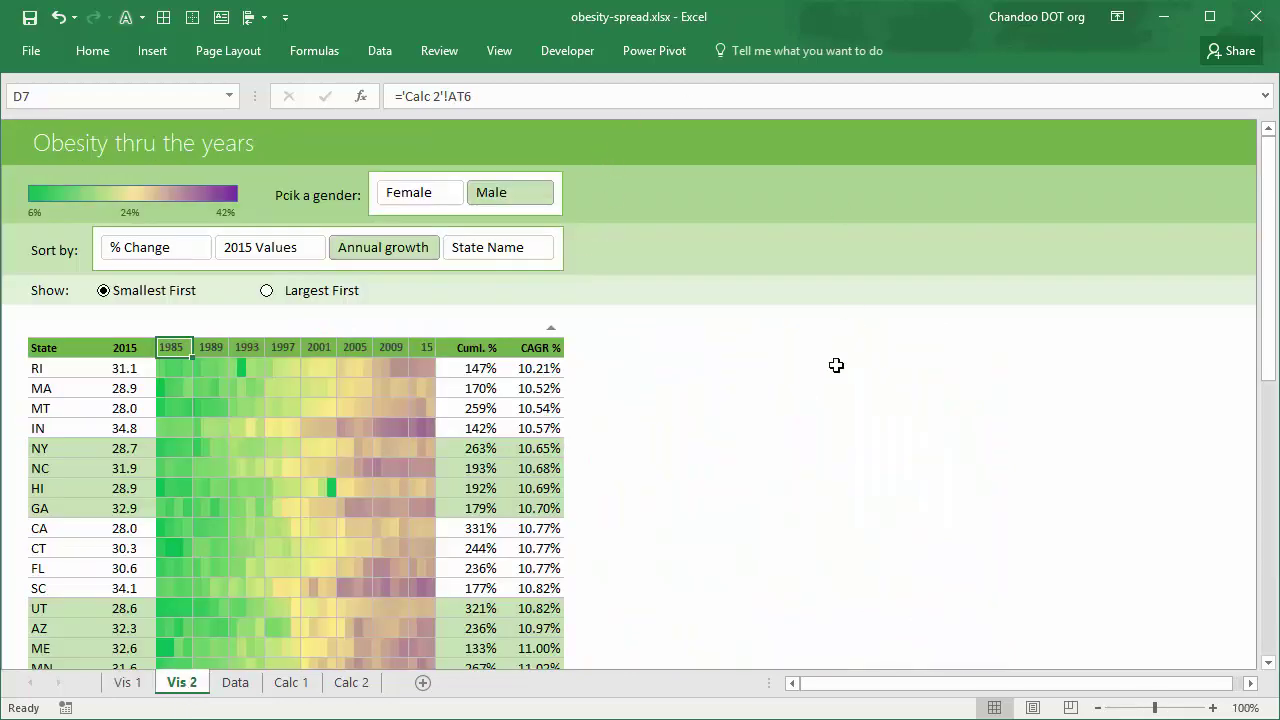
left_click(805, 375)
left_click(488, 50)
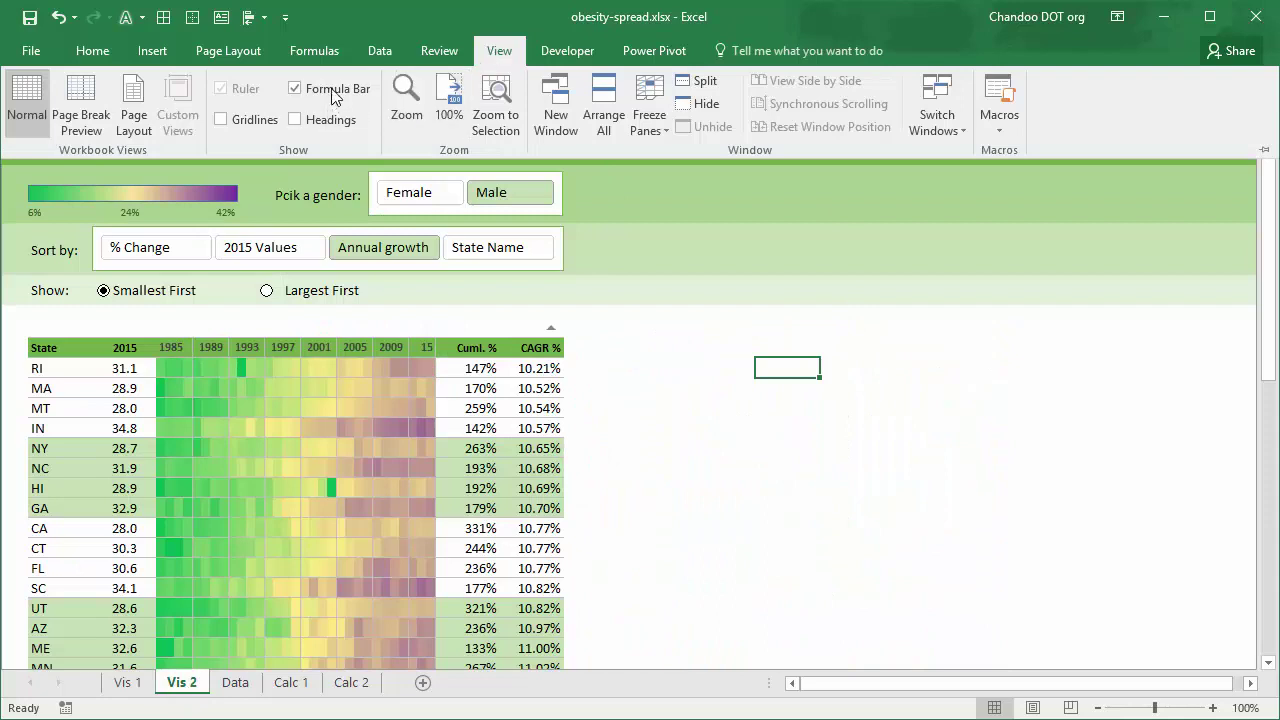
left_click(295, 87)
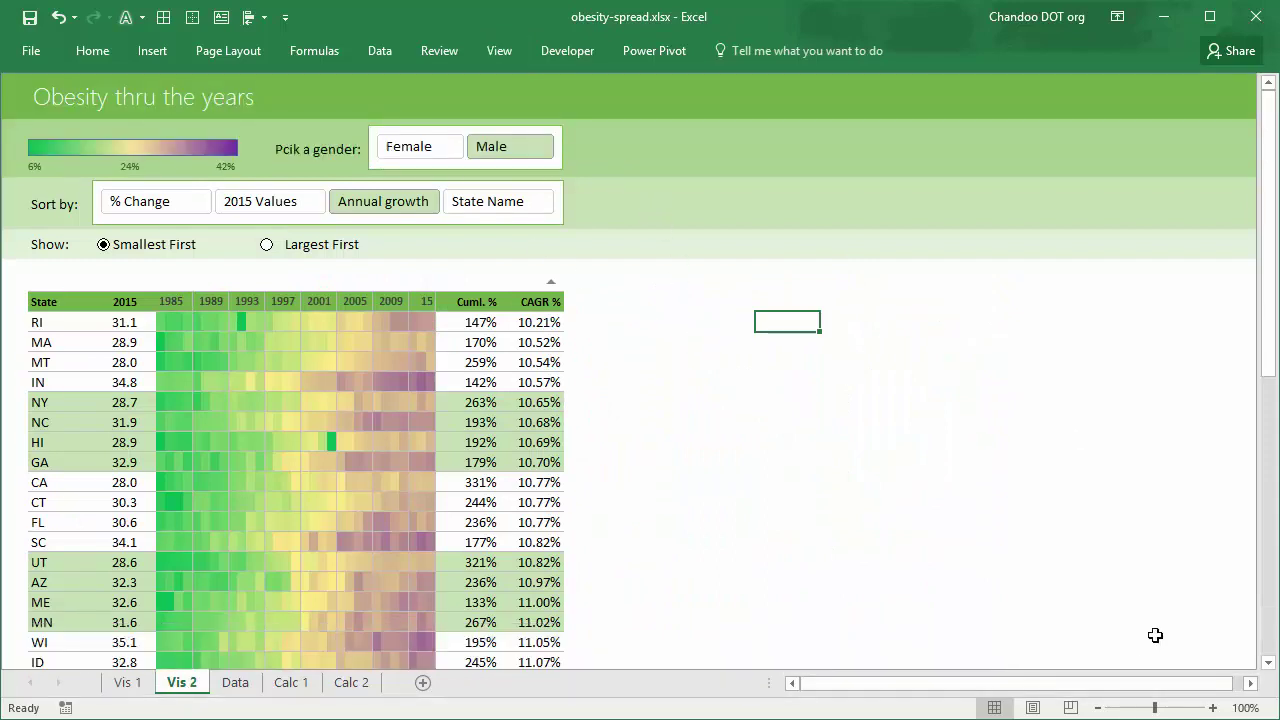
left_click(1269, 663)
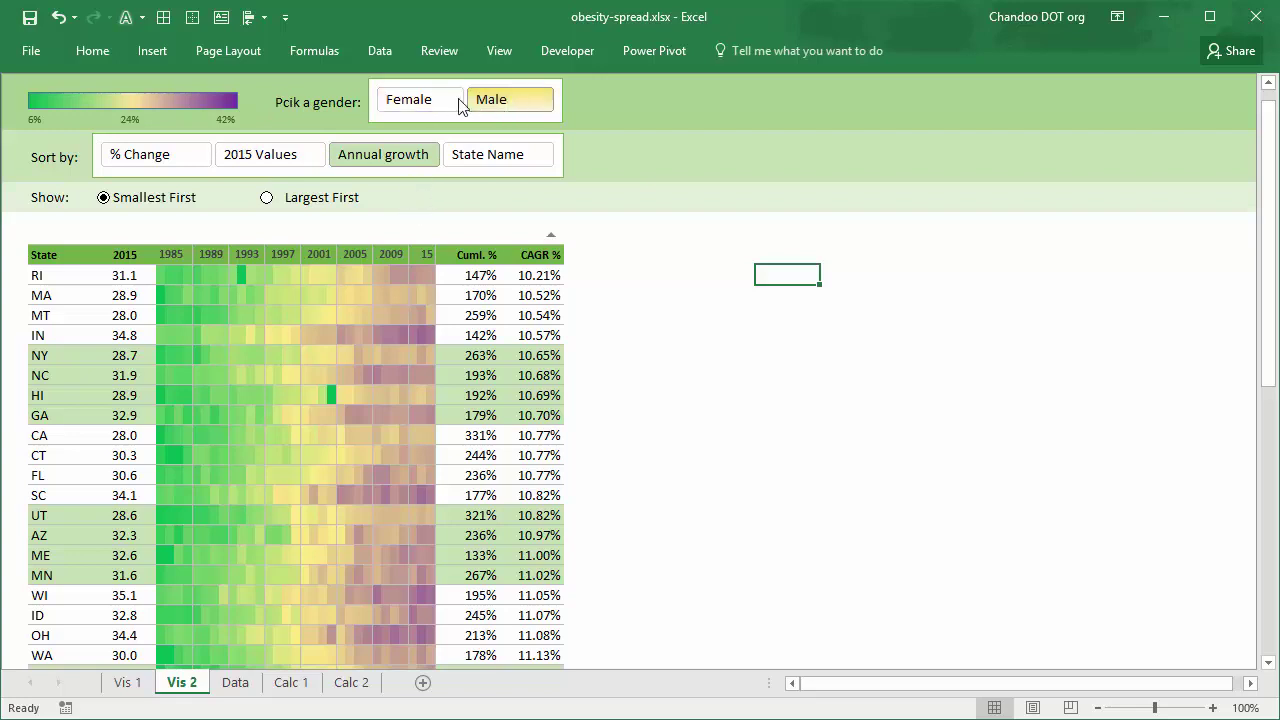
Toggle the gender slicer Female then Male, and sort the states by State Name
left_click(409, 107)
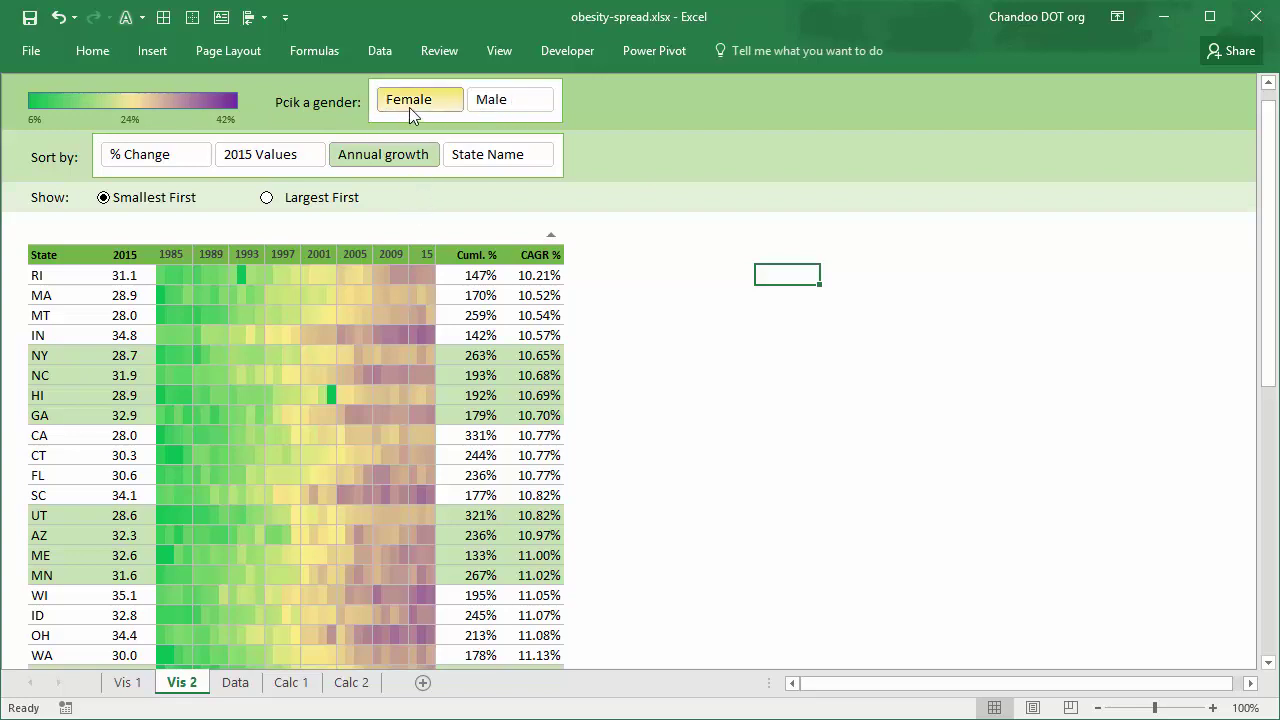
left_click(495, 104)
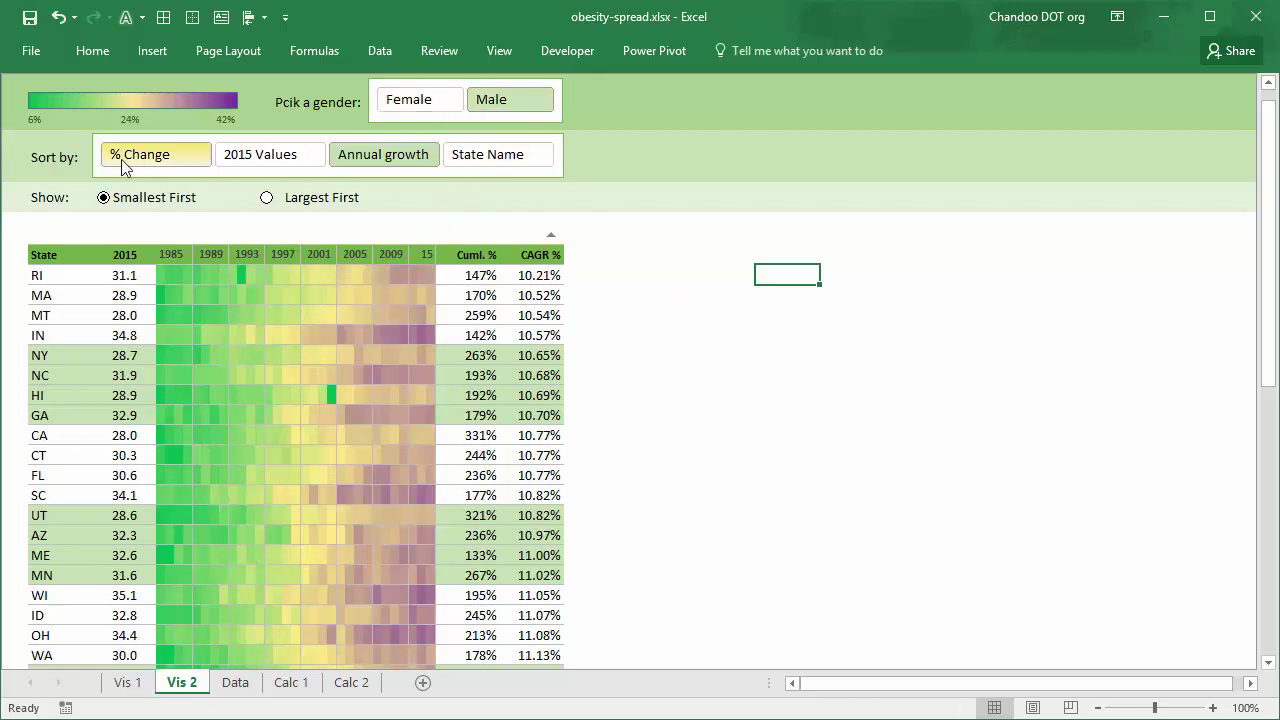
left_click(524, 164)
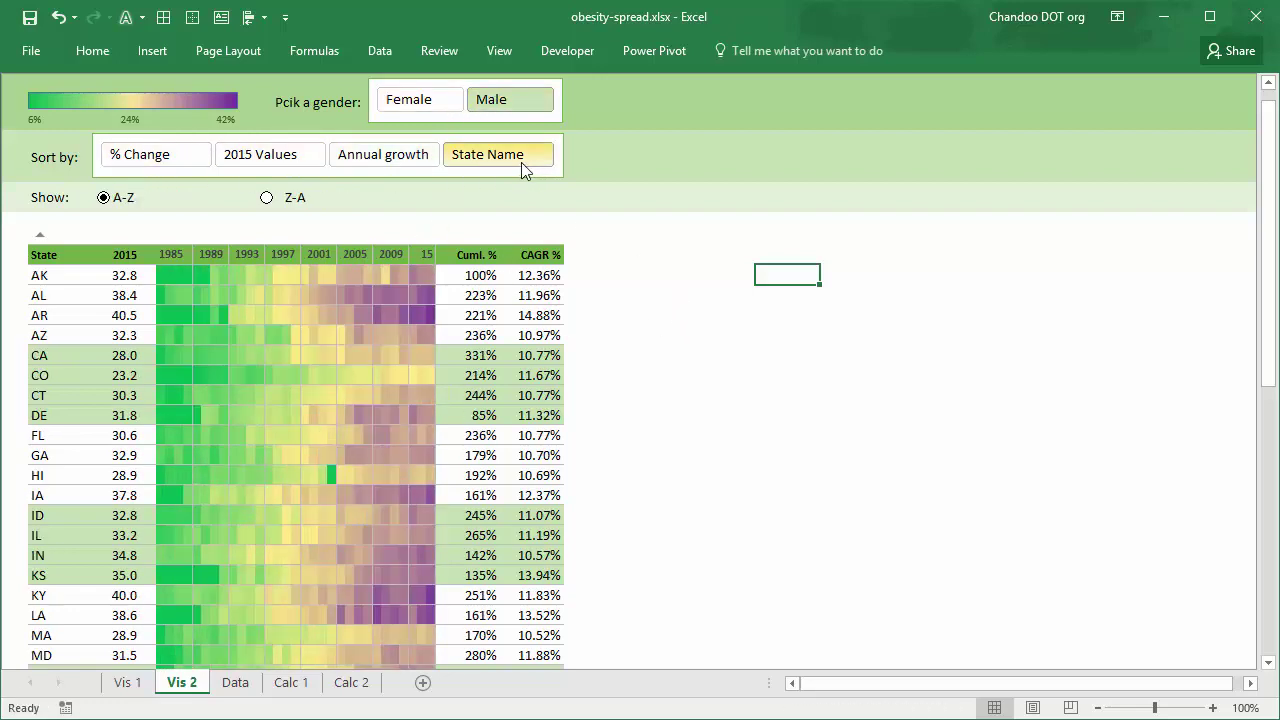
scroll(89, 326, "down", 5)
scroll(90, 329, "up", 6)
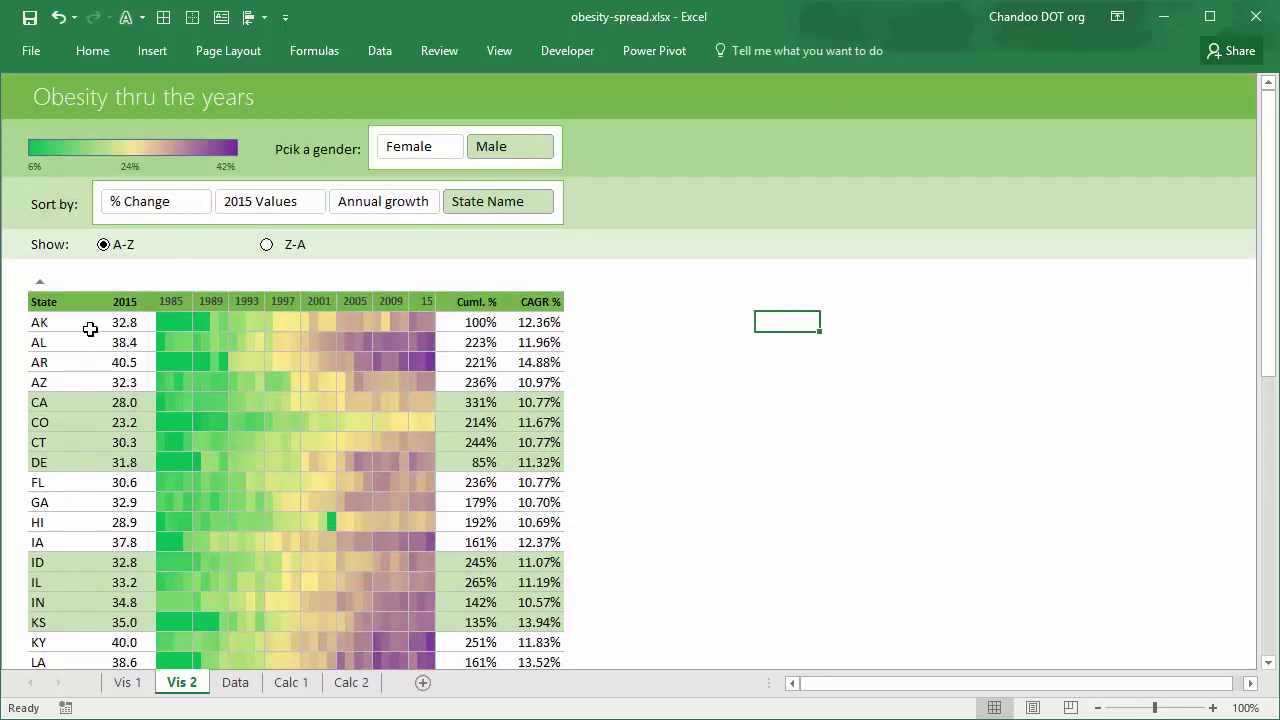
scroll(499, 403, "down", 8)
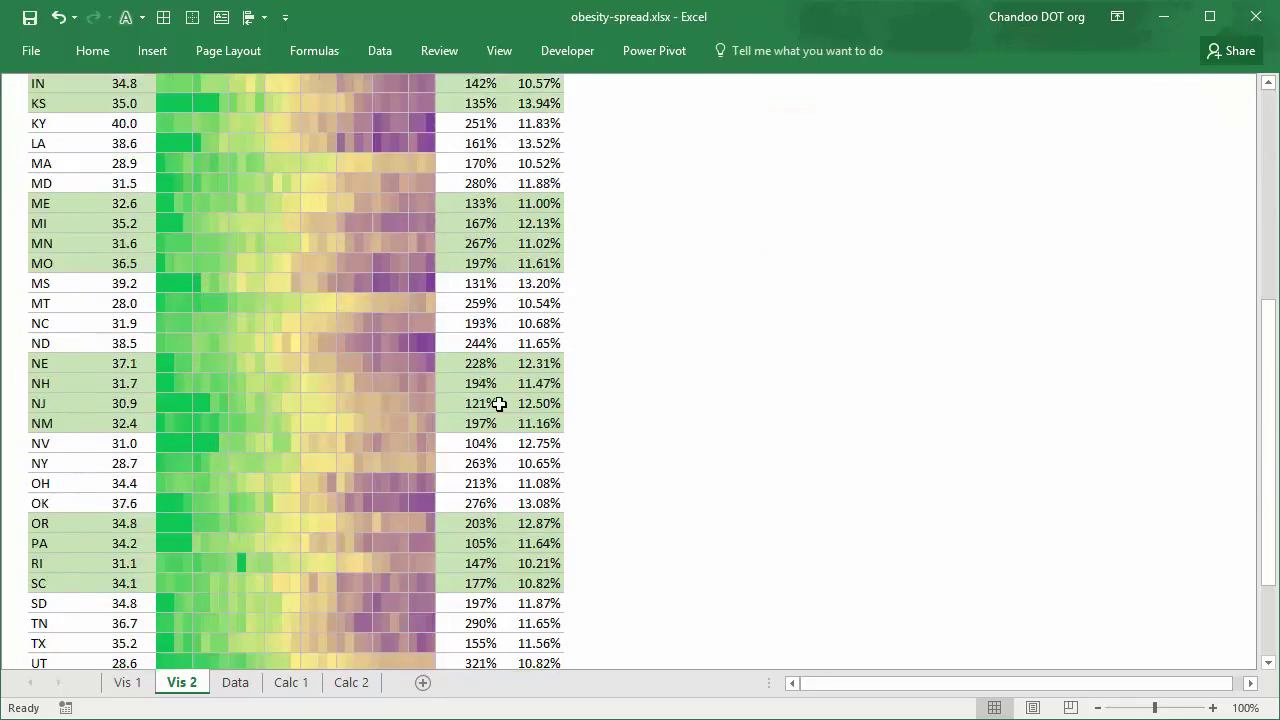
scroll(499, 403, "down", 3)
scroll(497, 403, "up", 12)
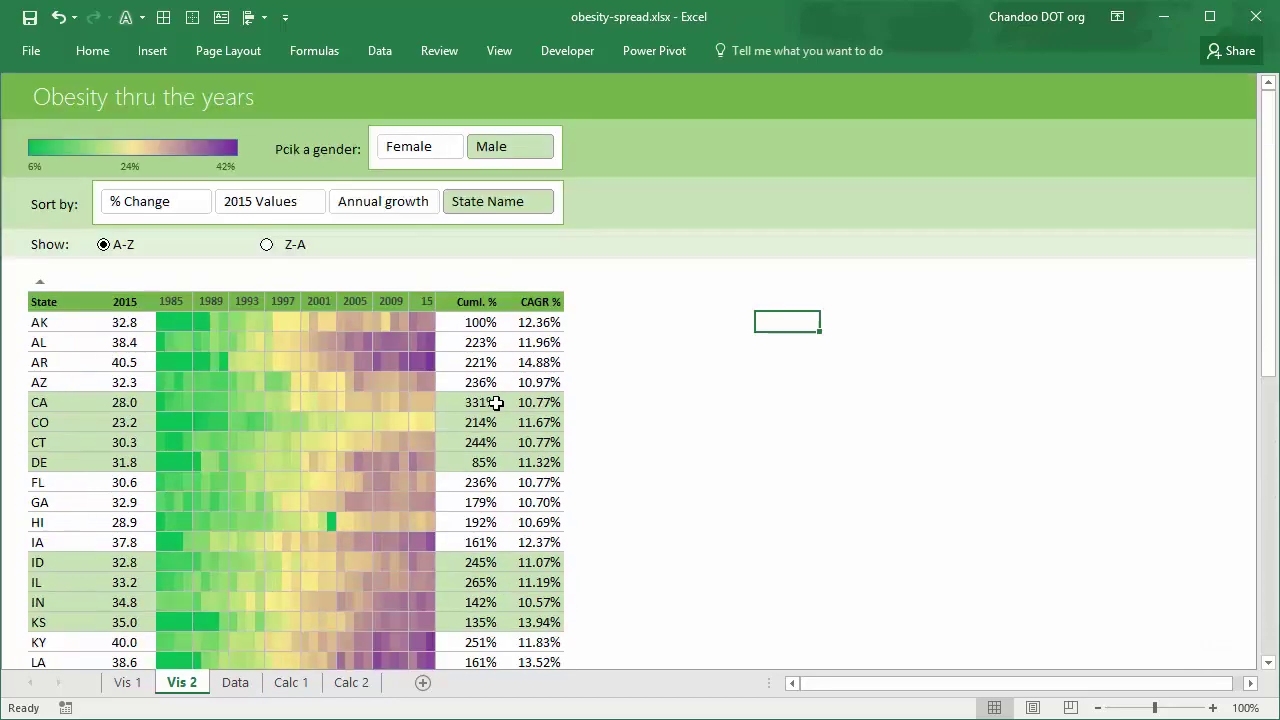
Sort by 2015 values, try Largest First, then settle on Smallest First with CO on top
left_click(284, 210)
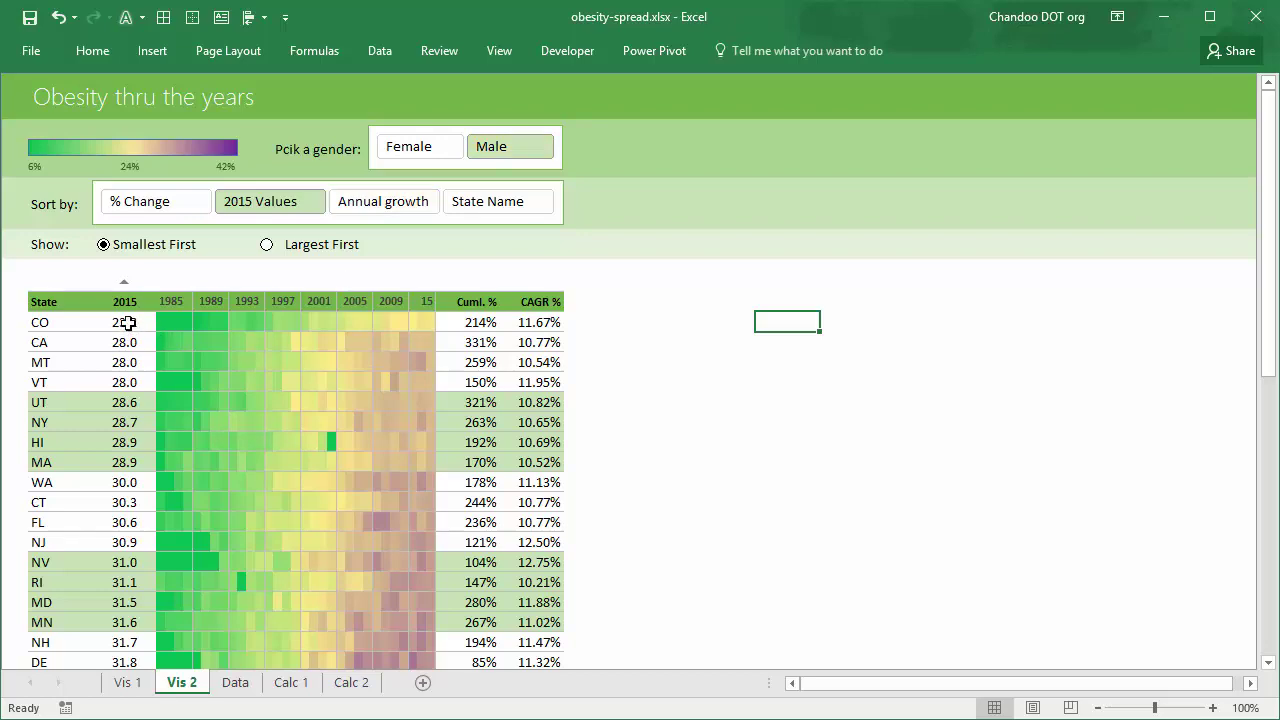
scroll(128, 323, "down", 12)
scroll(128, 323, "up", 8)
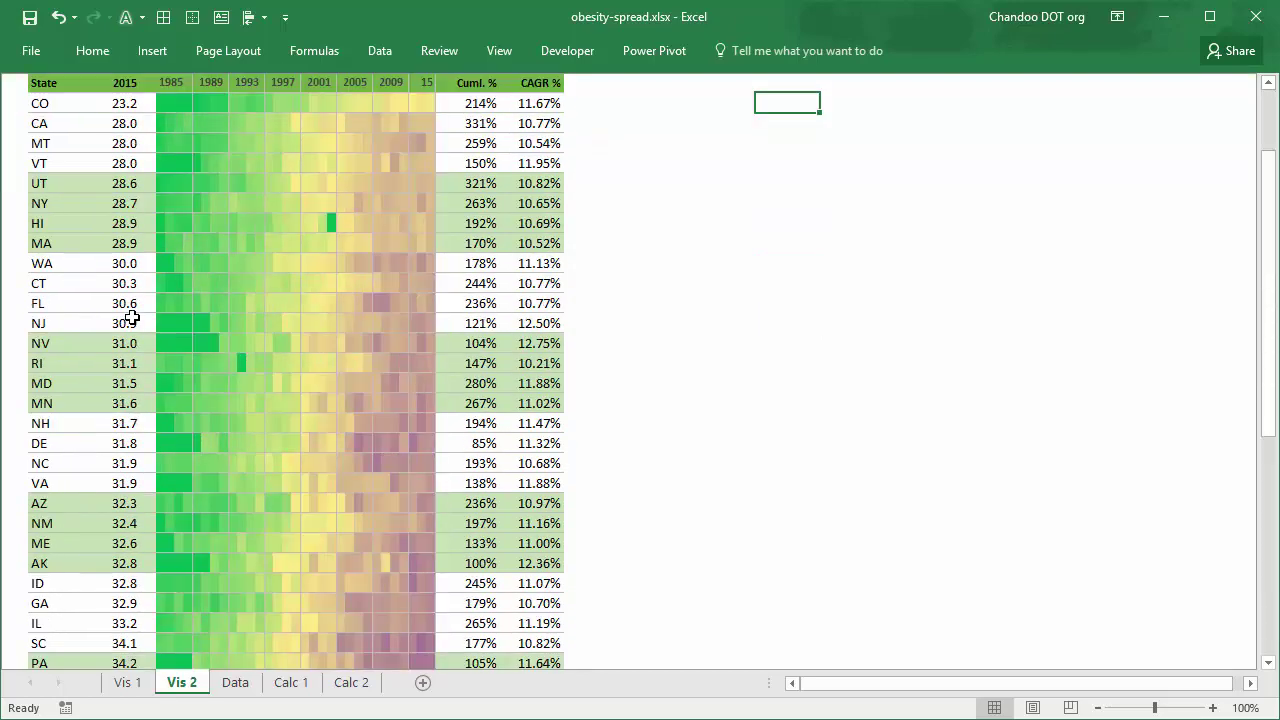
scroll(131, 318, "up", 4)
left_click(340, 244)
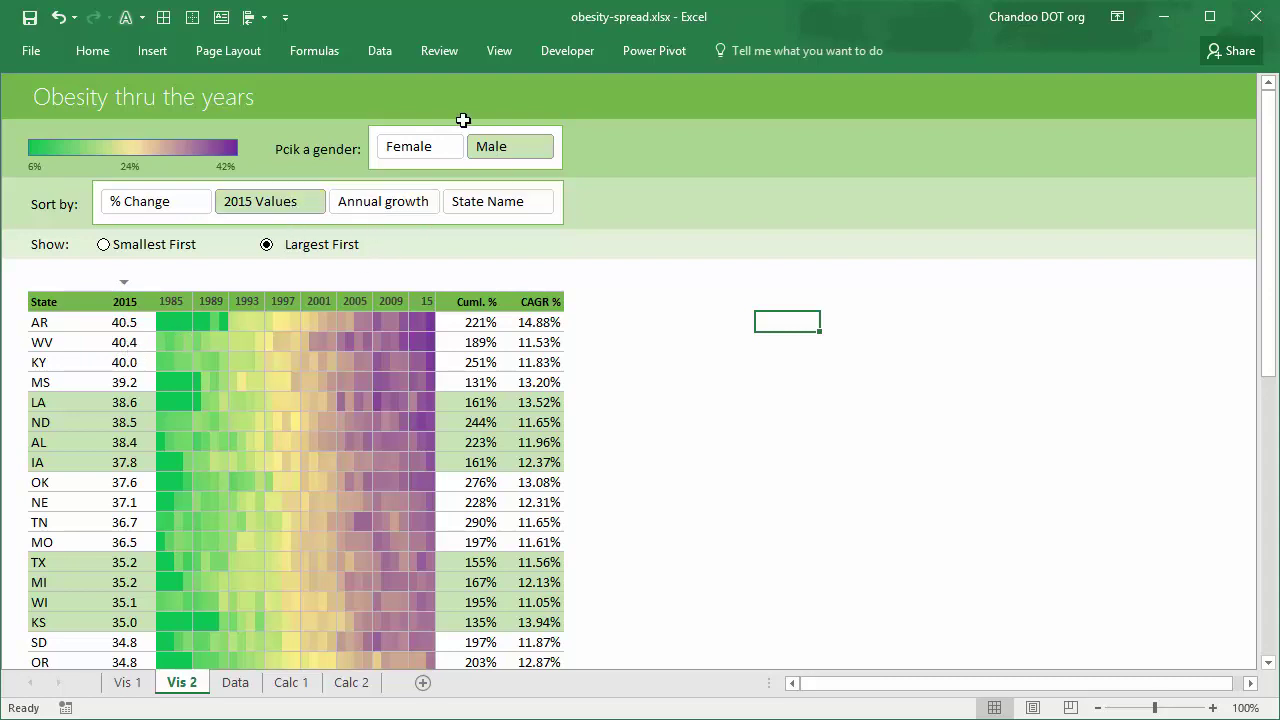
left_click(162, 248)
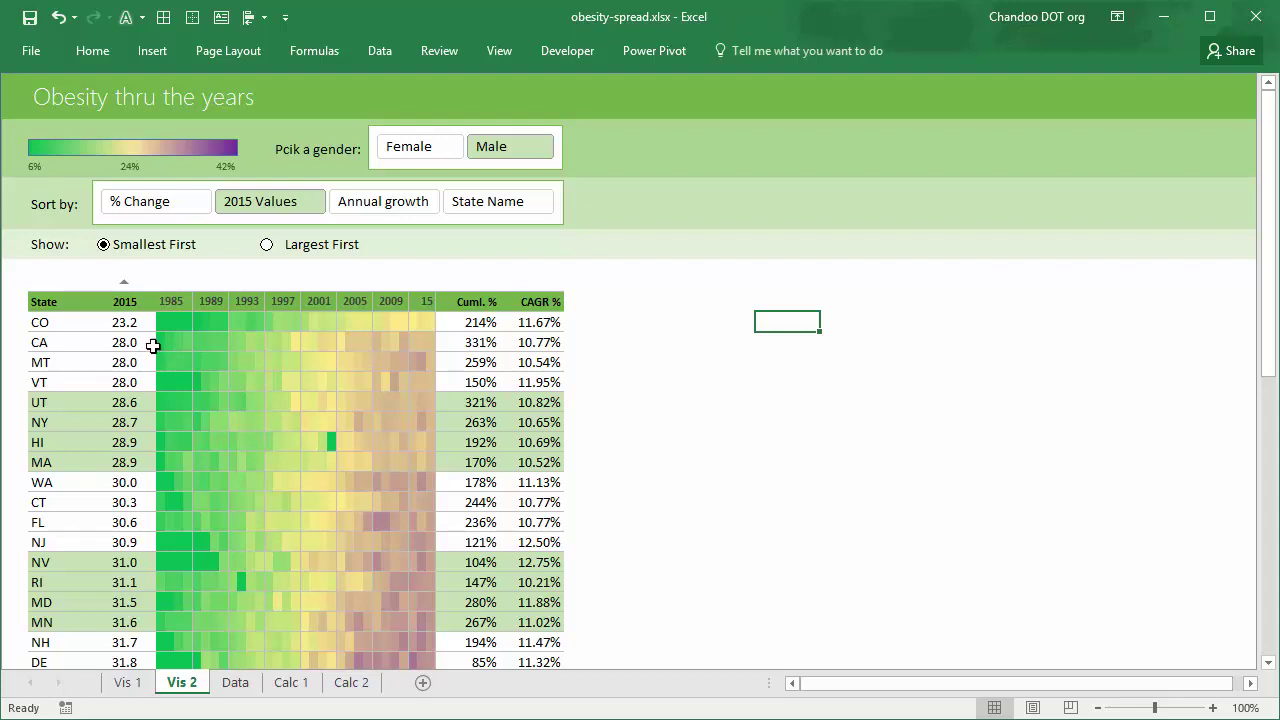
scroll(106, 394, "down", 14)
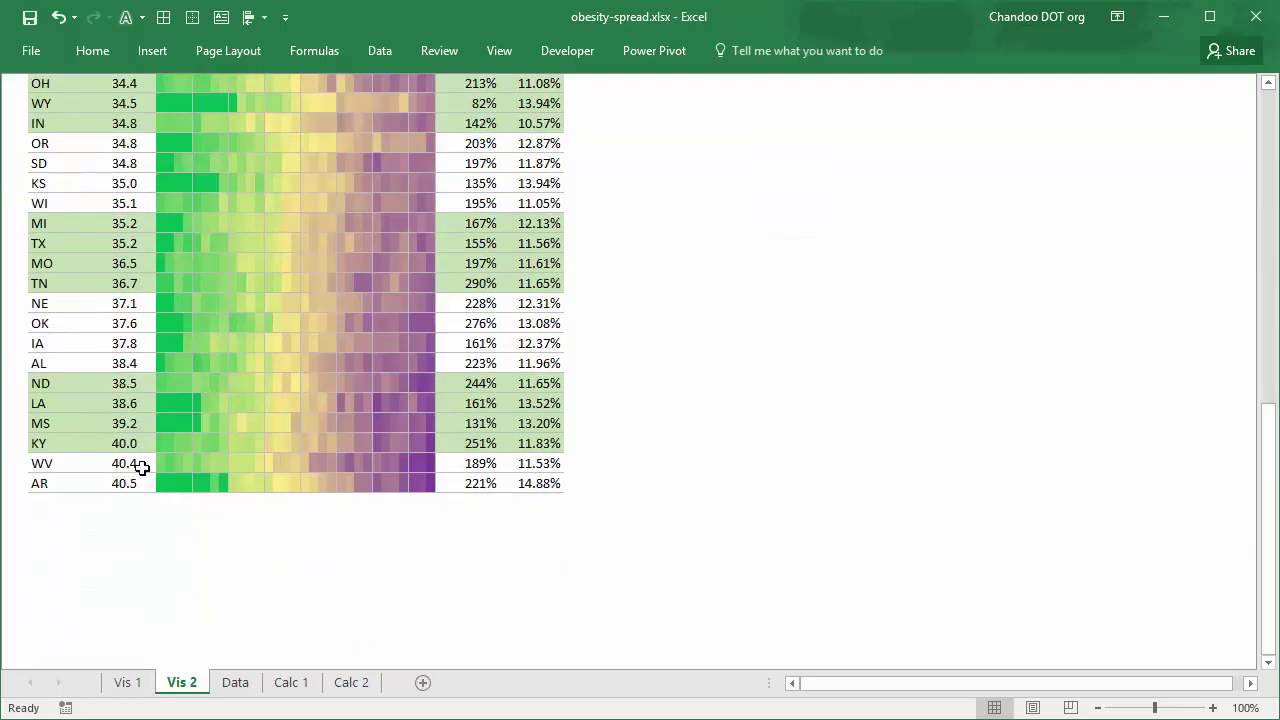
scroll(221, 459, "up", 7)
scroll(221, 459, "up", 7)
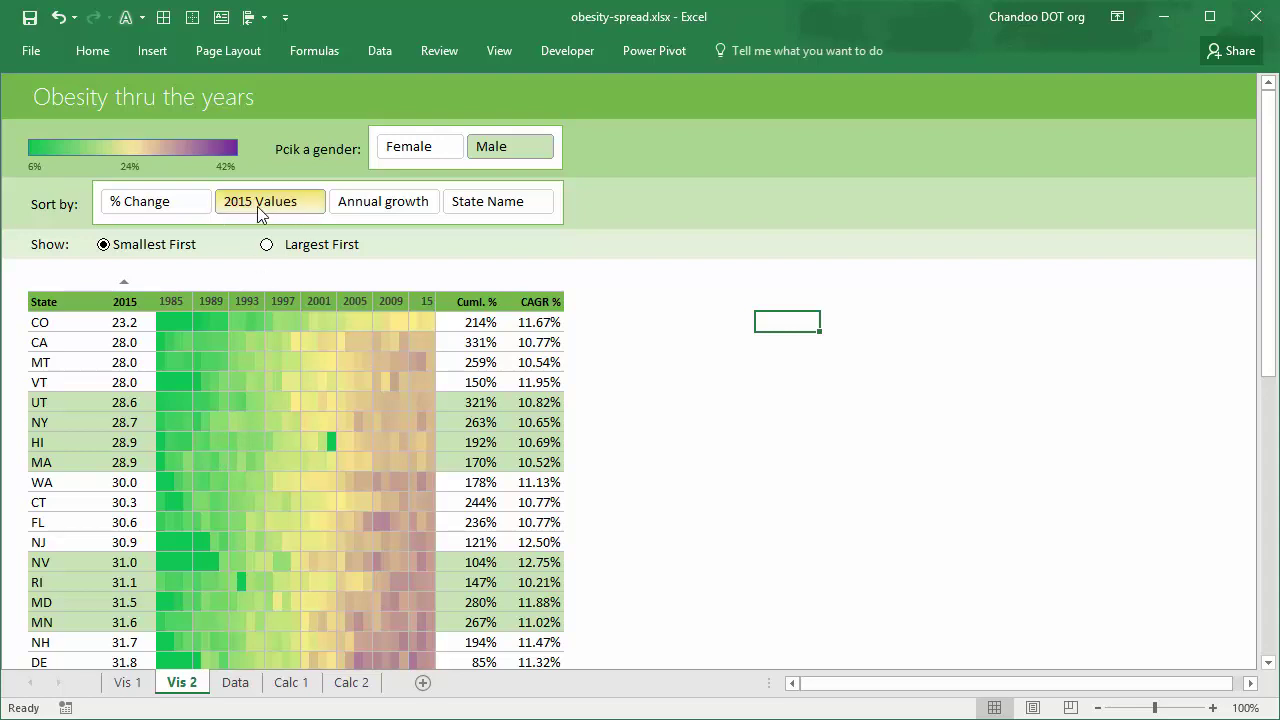
left_click(140, 212)
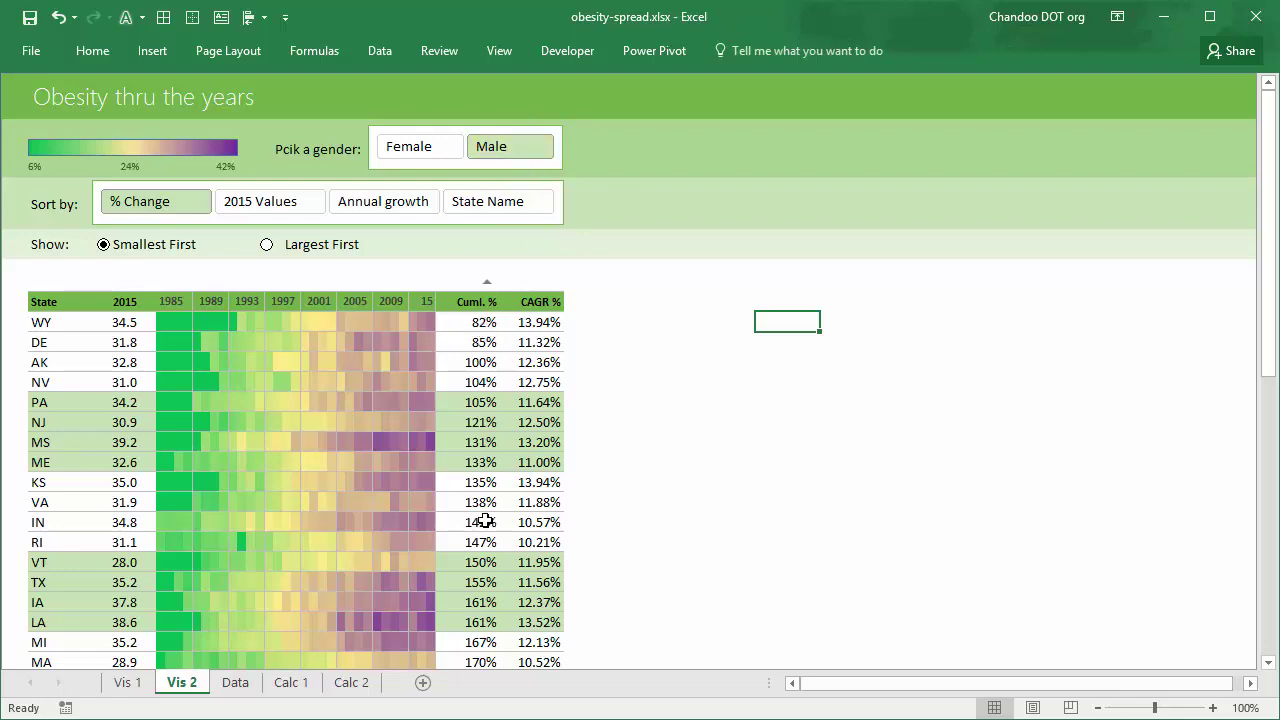
scroll(483, 323, "down", 14)
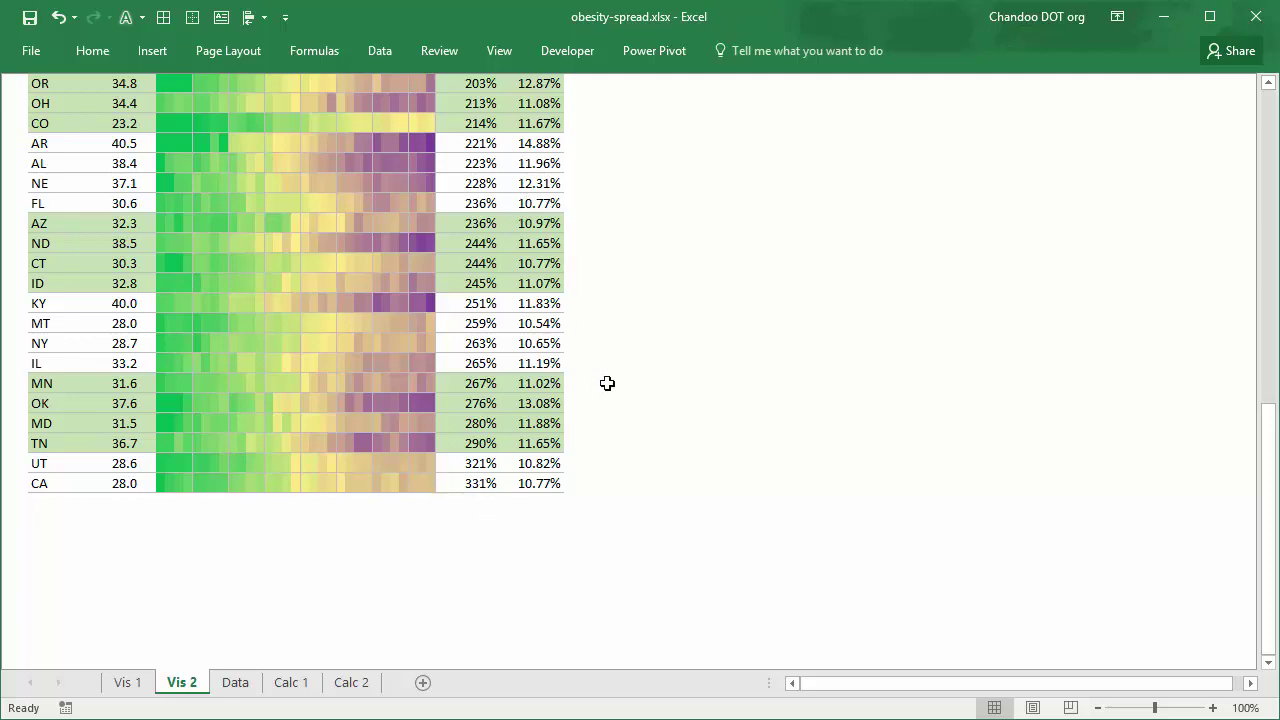
scroll(610, 377, "up", 7)
scroll(613, 375, "down", 5)
scroll(613, 375, "down", 1)
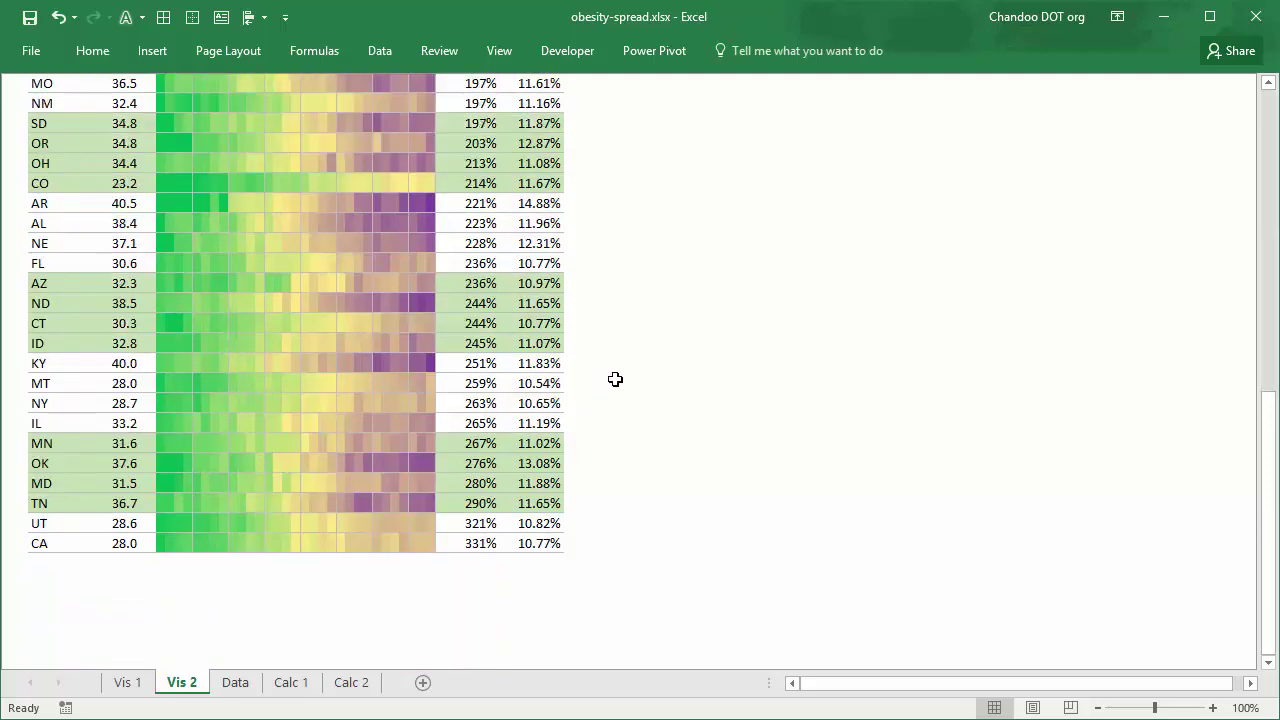
scroll(626, 397, "up", 12)
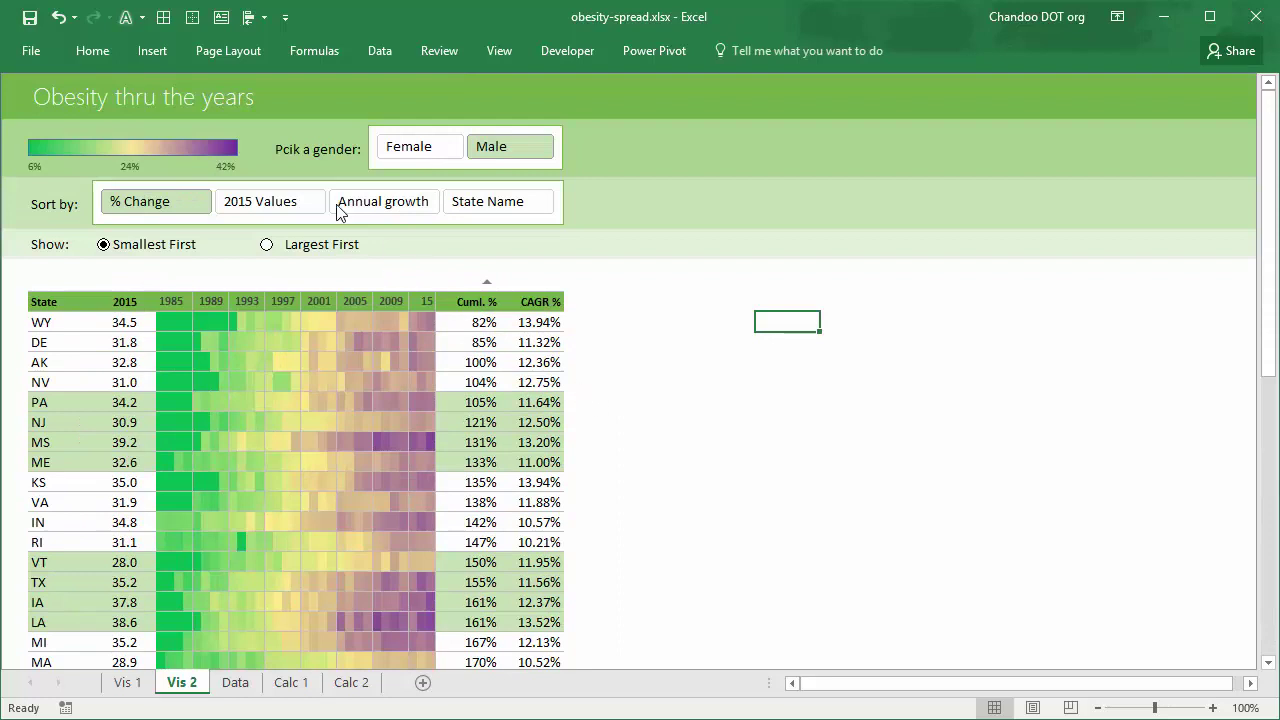
Sort the heat-map by Annual growth and show Female values, HI at 9.53% on top
left_click(392, 207)
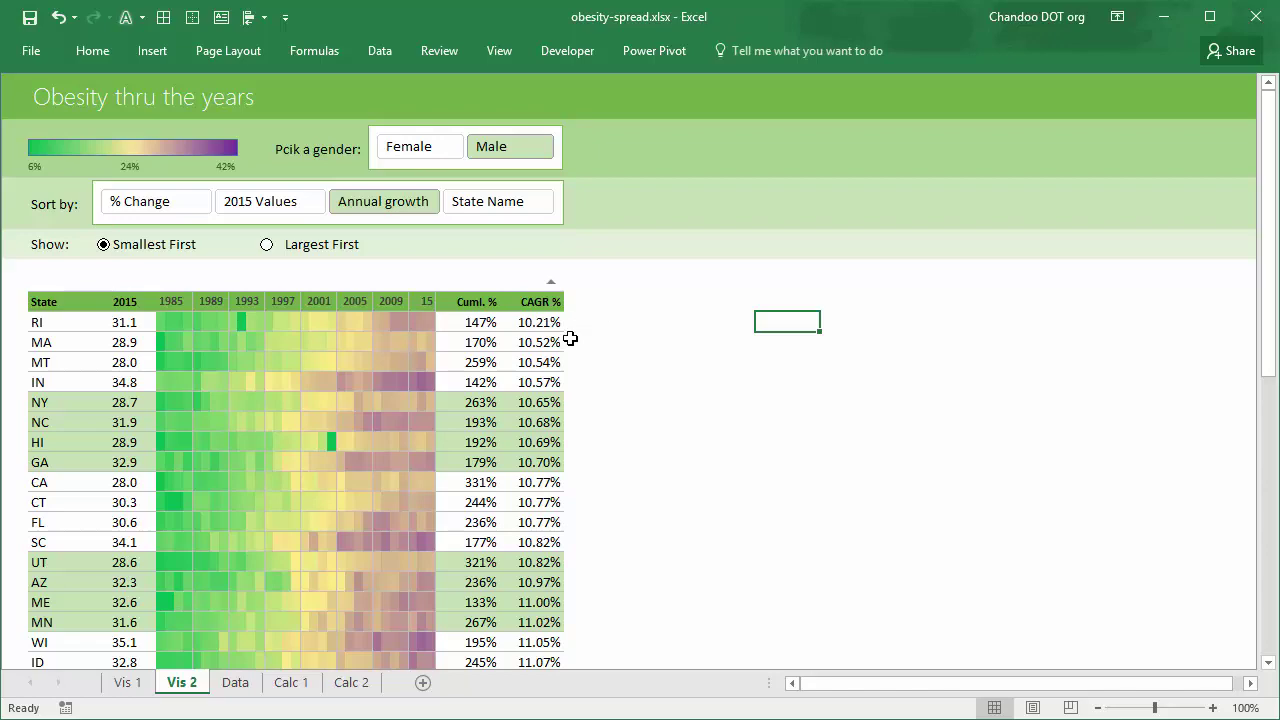
scroll(527, 323, "down", 12)
scroll(527, 323, "up", 12)
scroll(527, 326, "down", 12)
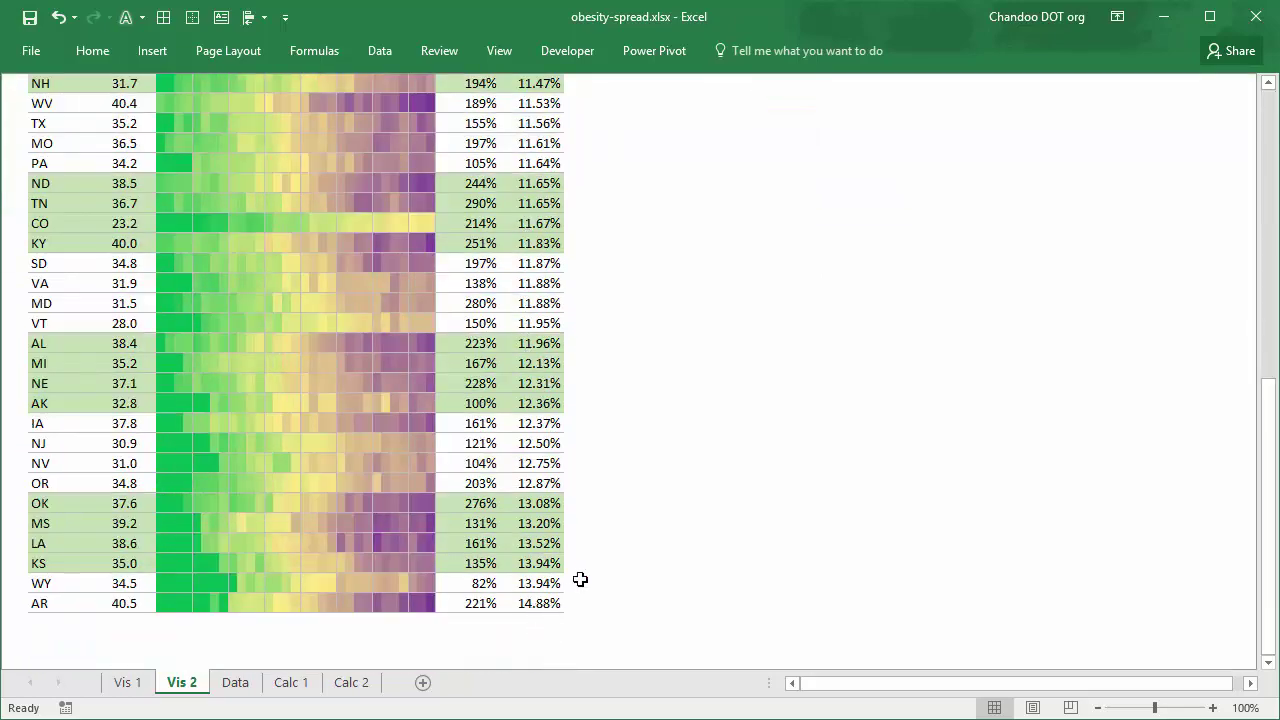
scroll(562, 526, "up", 6)
scroll(562, 526, "up", 3)
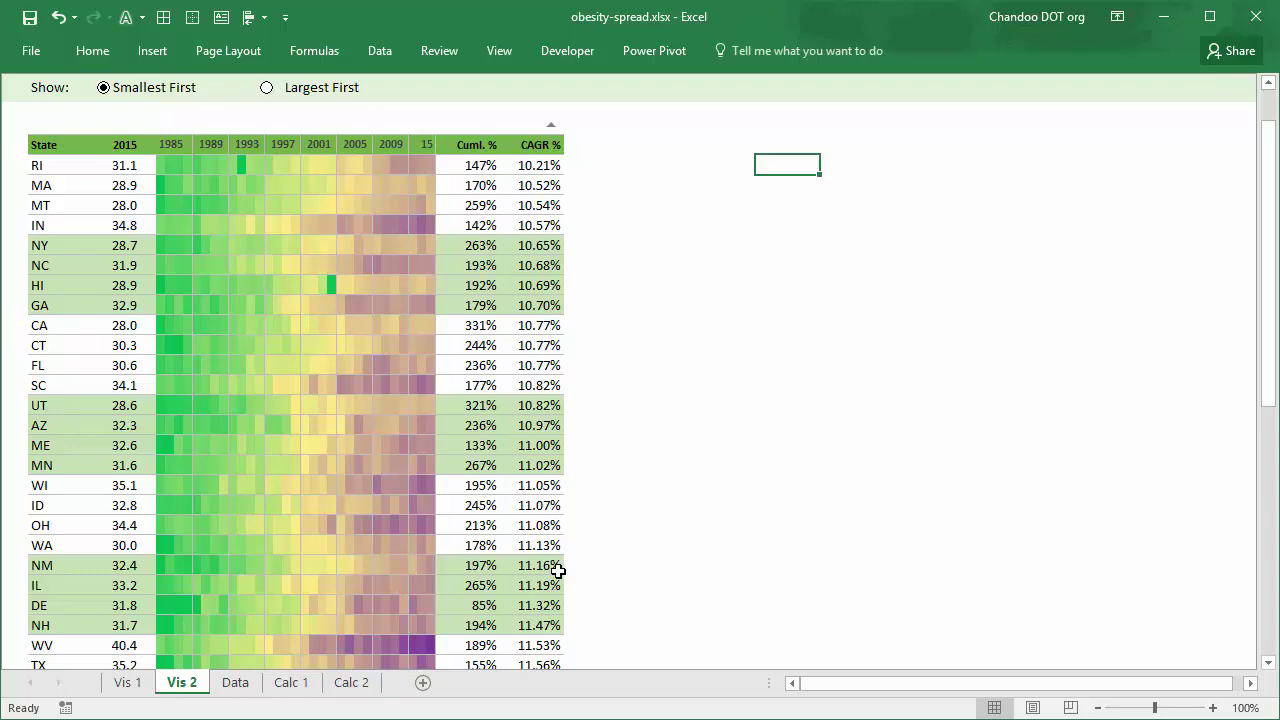
scroll(558, 573, "down", 4)
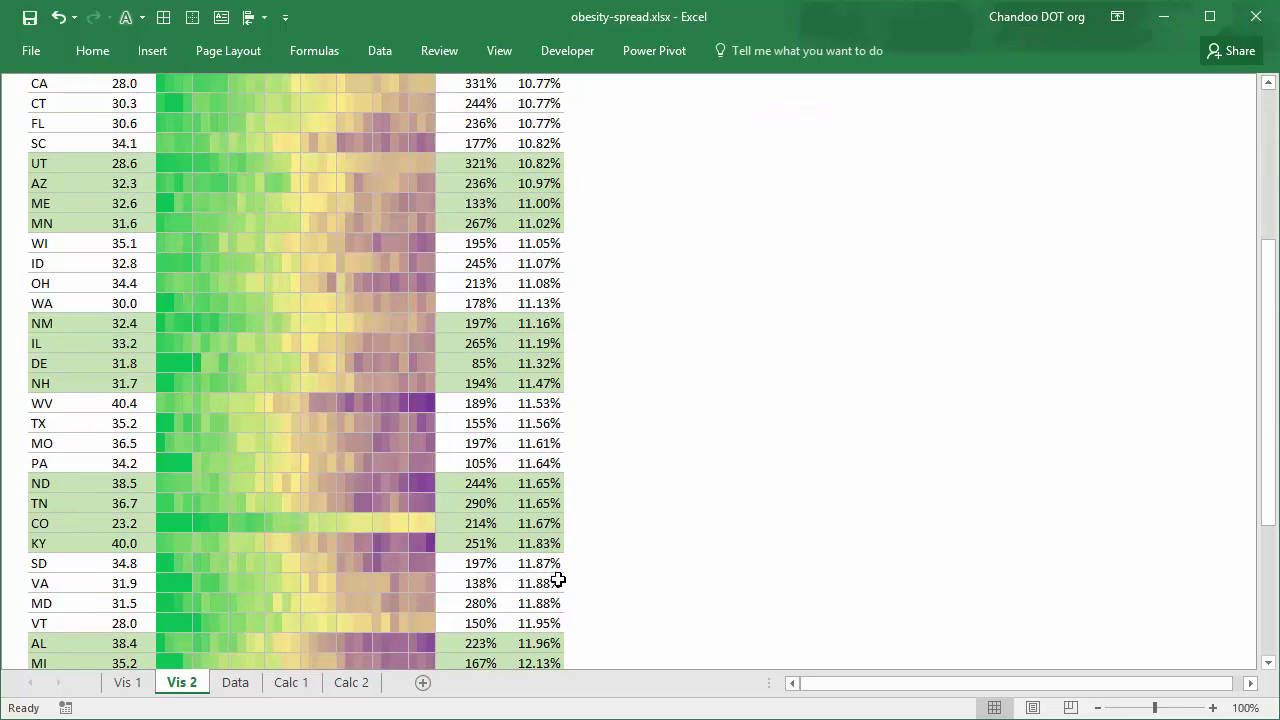
scroll(558, 580, "down", 4)
scroll(558, 580, "up", 10)
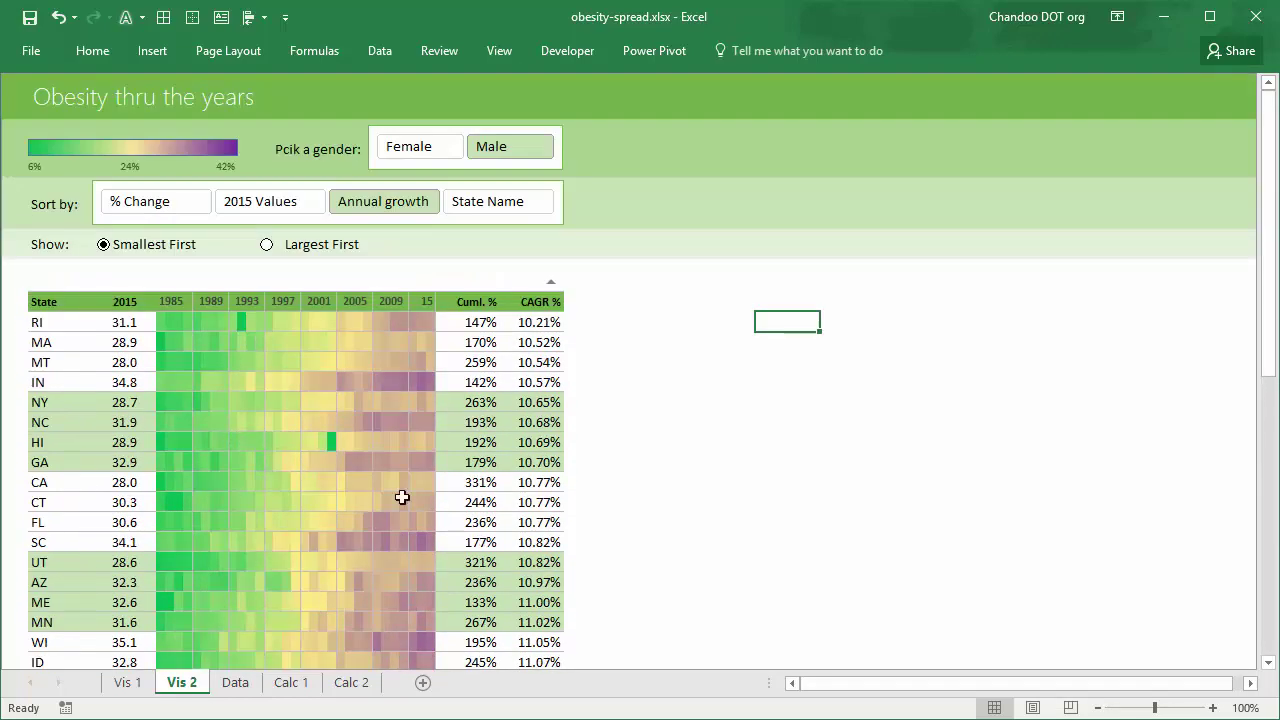
left_click(424, 146)
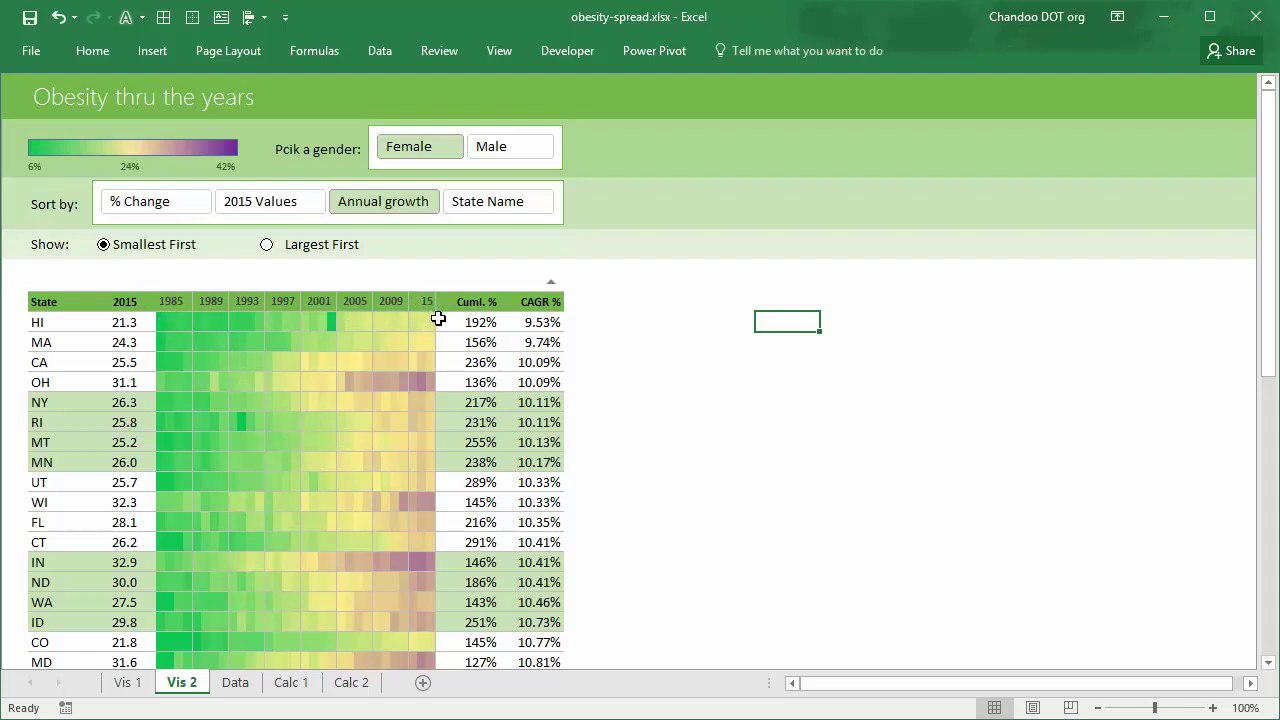
Select the year header cells 1985 through 2015 to check the status-bar values
left_click(161, 304)
left_click_drag(166, 300, 420, 303)
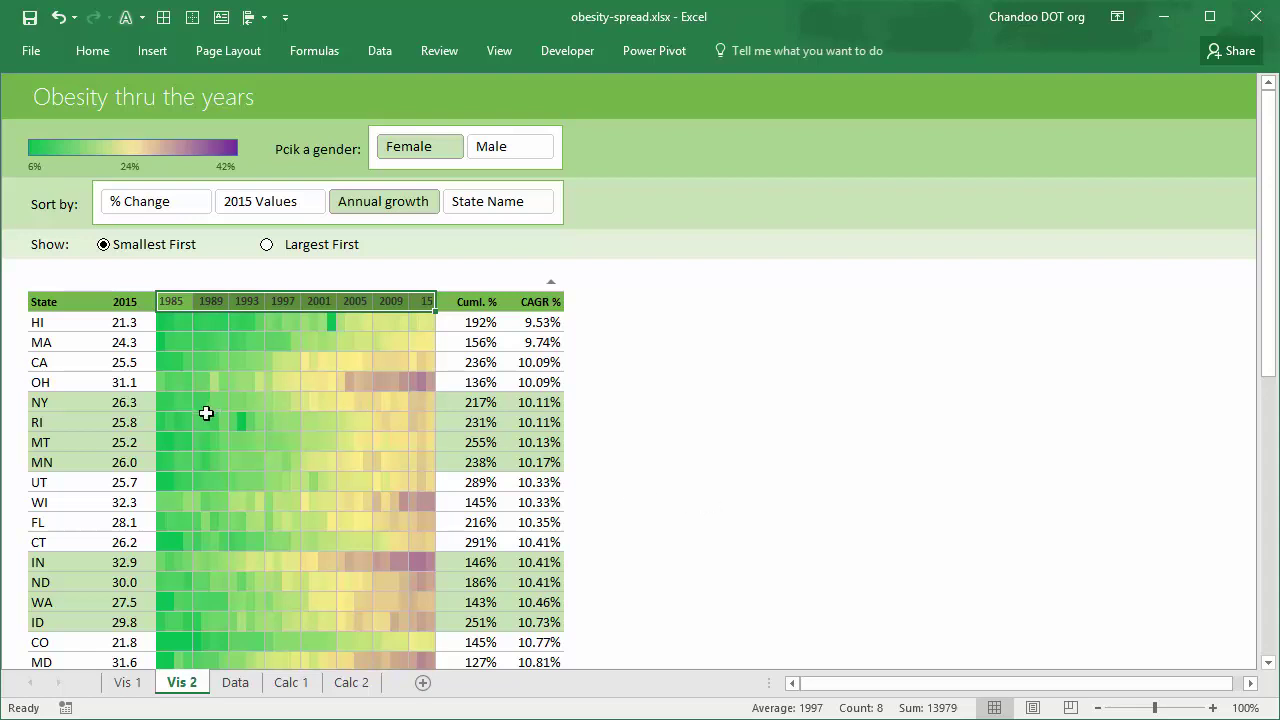
left_click(162, 381)
left_click_drag(162, 381, 433, 381)
scroll(413, 494, "down", 5)
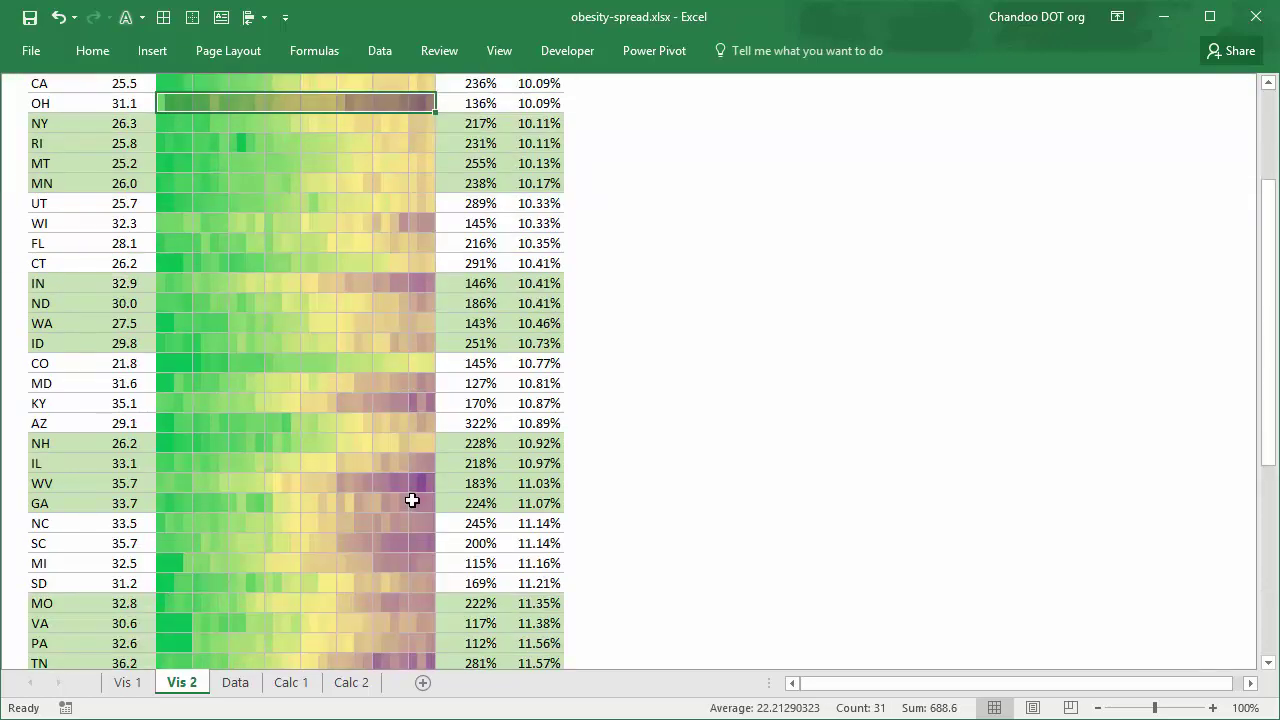
scroll(412, 500, "down", 5)
scroll(413, 499, "up", 4)
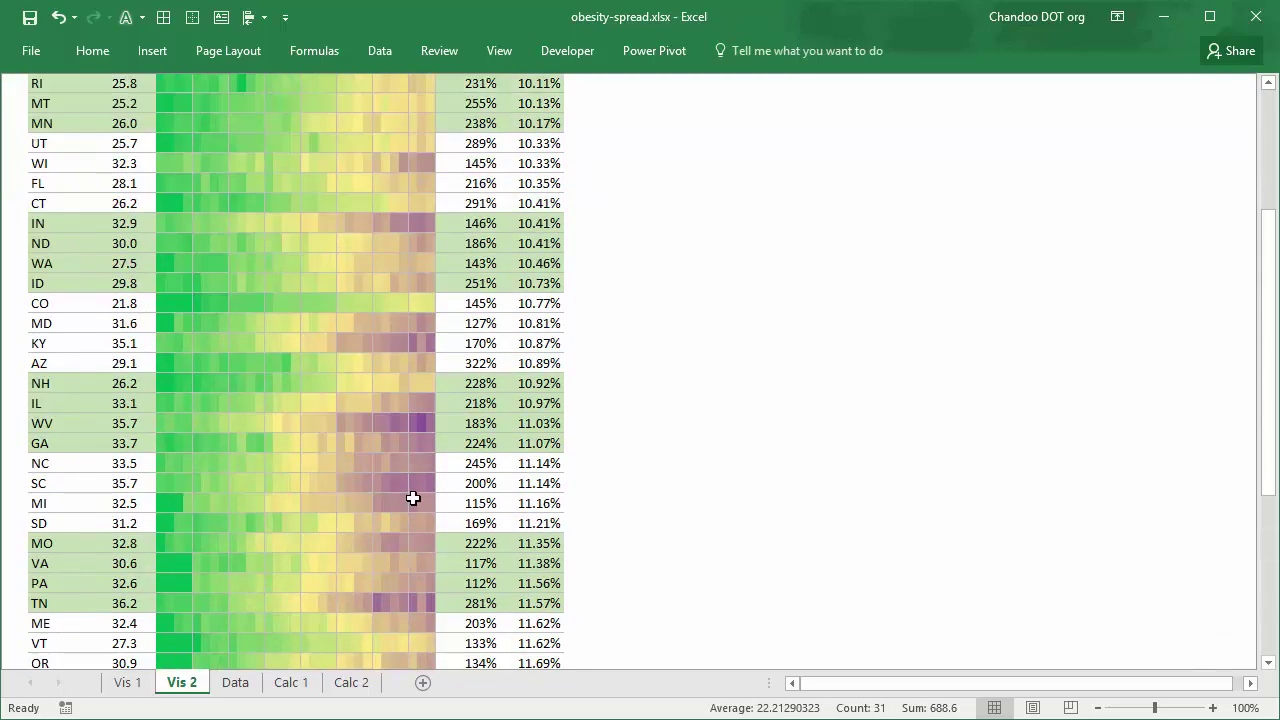
scroll(413, 498, "up", 3)
left_click(333, 166)
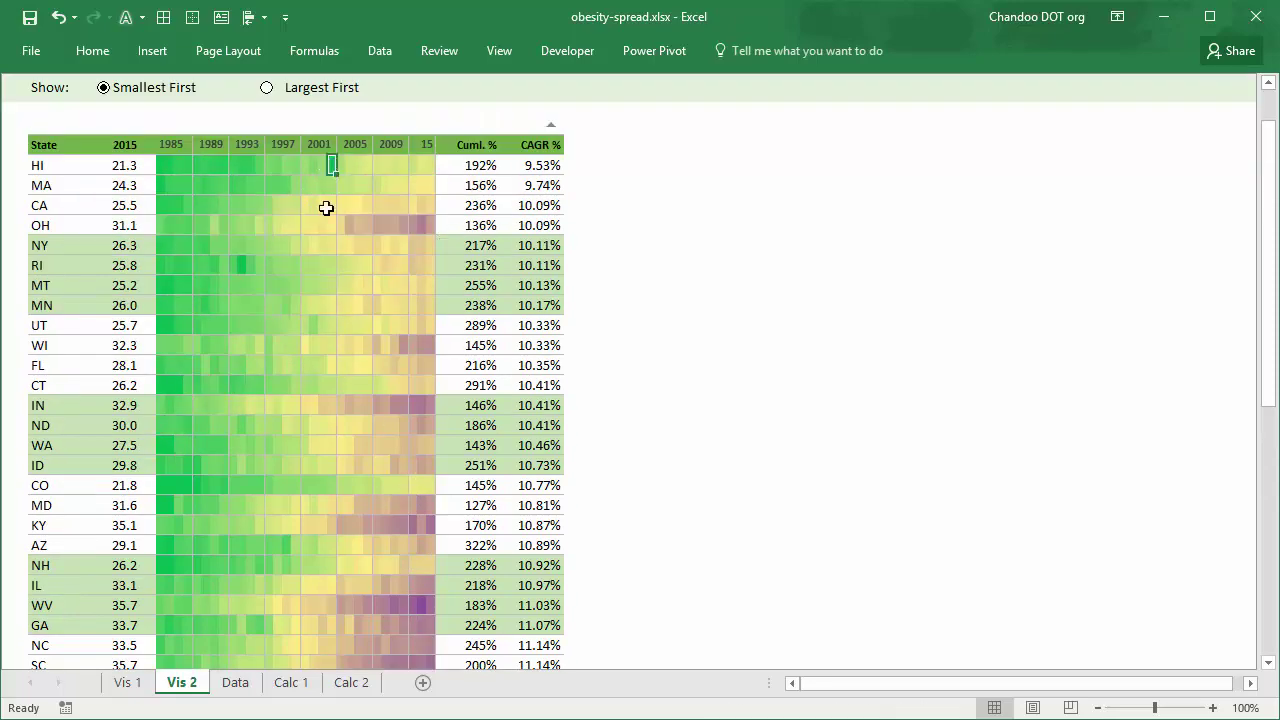
left_click_drag(260, 166, 319, 165)
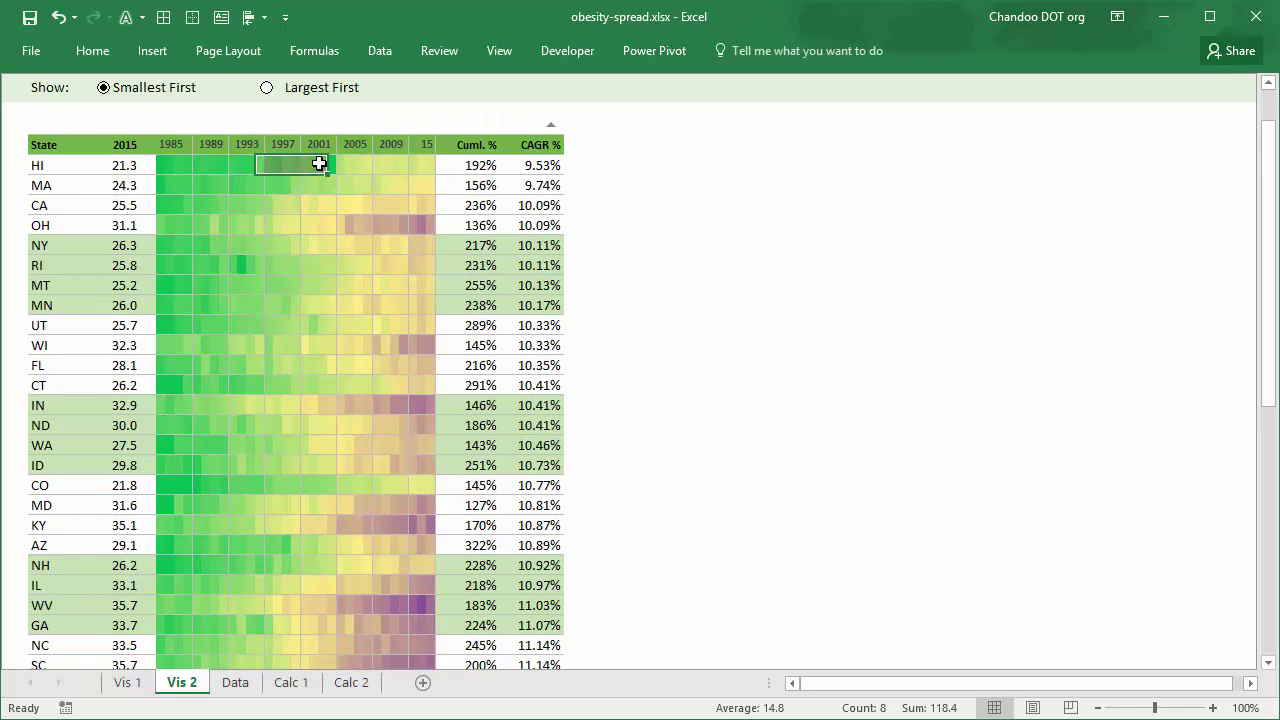
left_click_drag(318, 163, 319, 163)
left_click(331, 165)
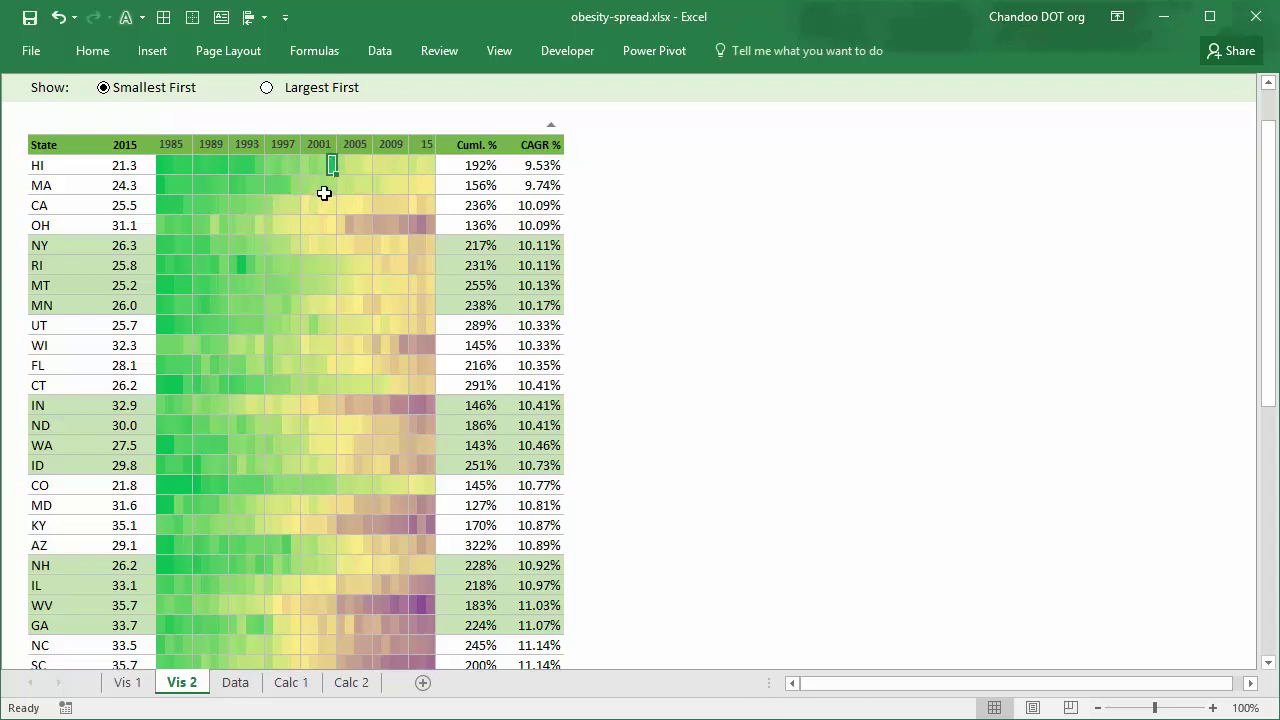
scroll(640, 300, "up", 1)
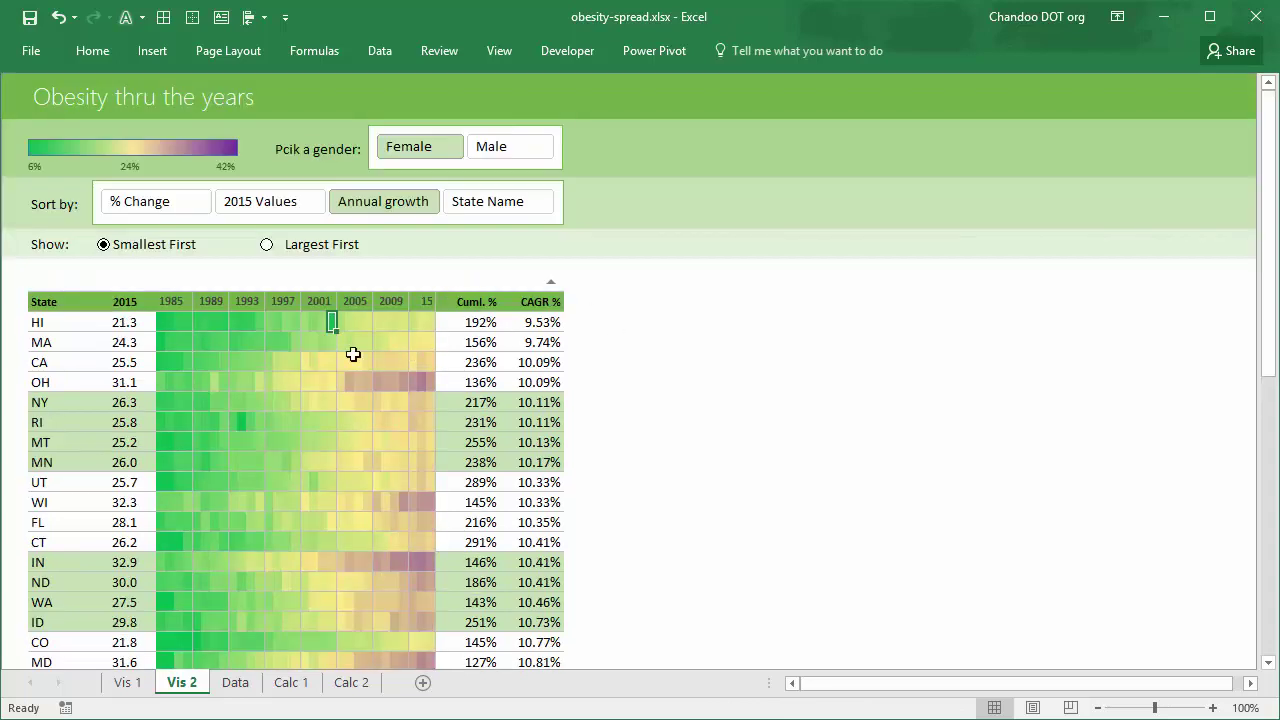
left_click(322, 320)
left_click_drag(346, 320, 432, 322)
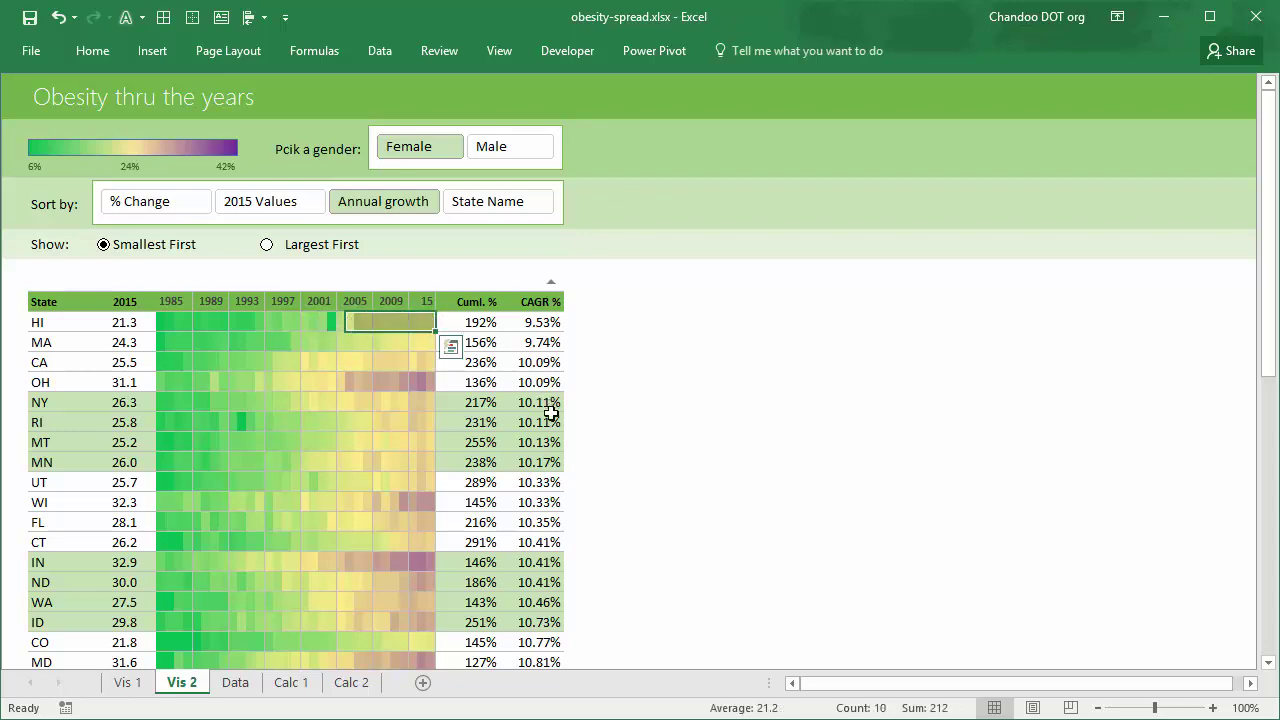
scroll(346, 457, "down", 10)
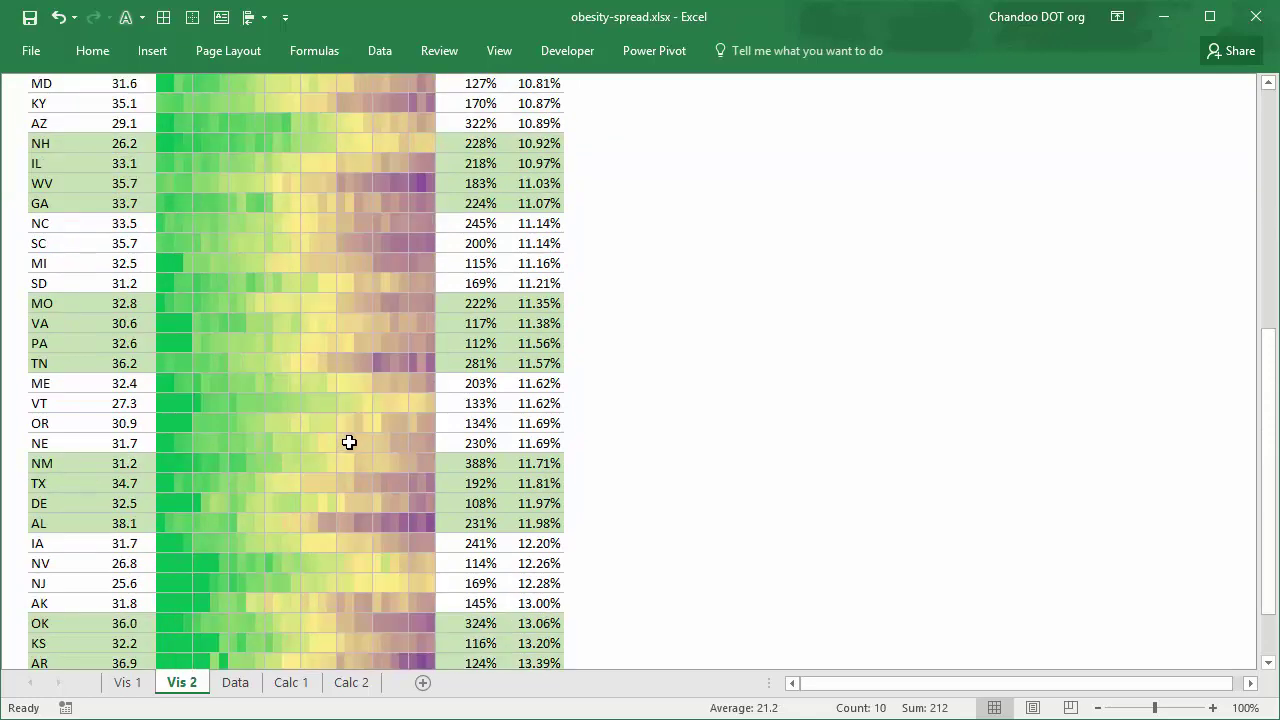
scroll(349, 442, "down", 5)
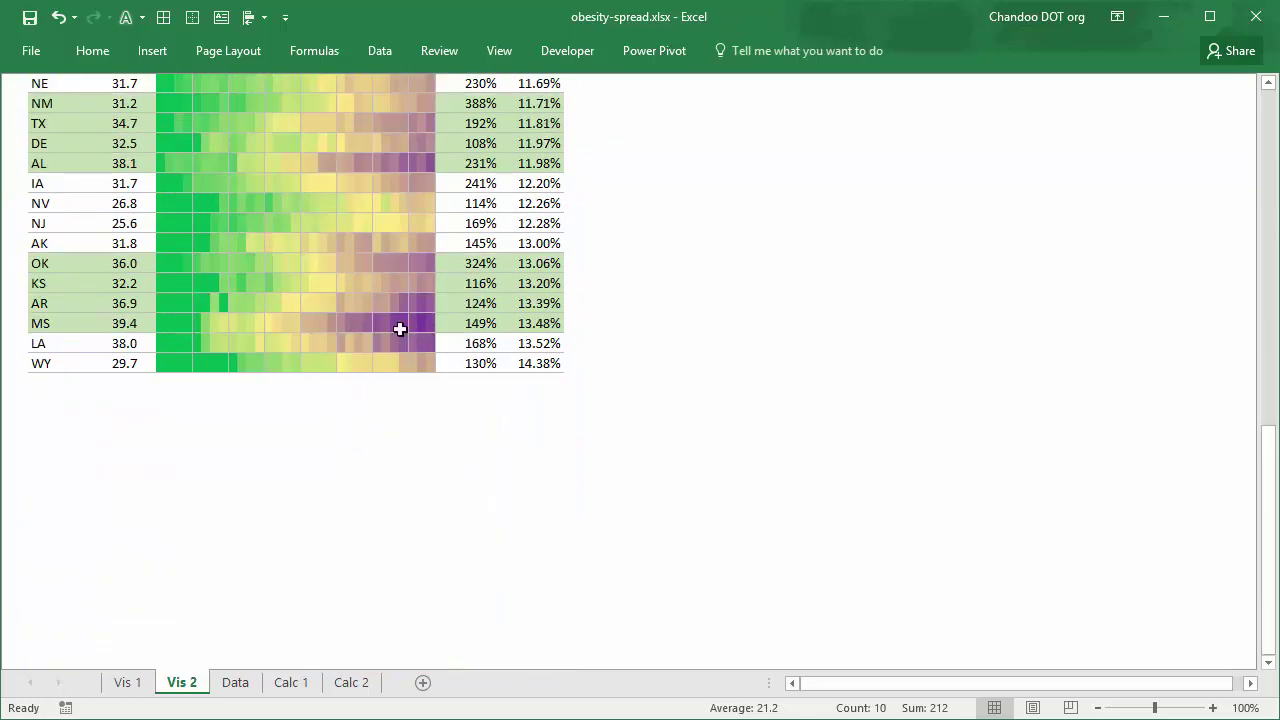
left_click(376, 164)
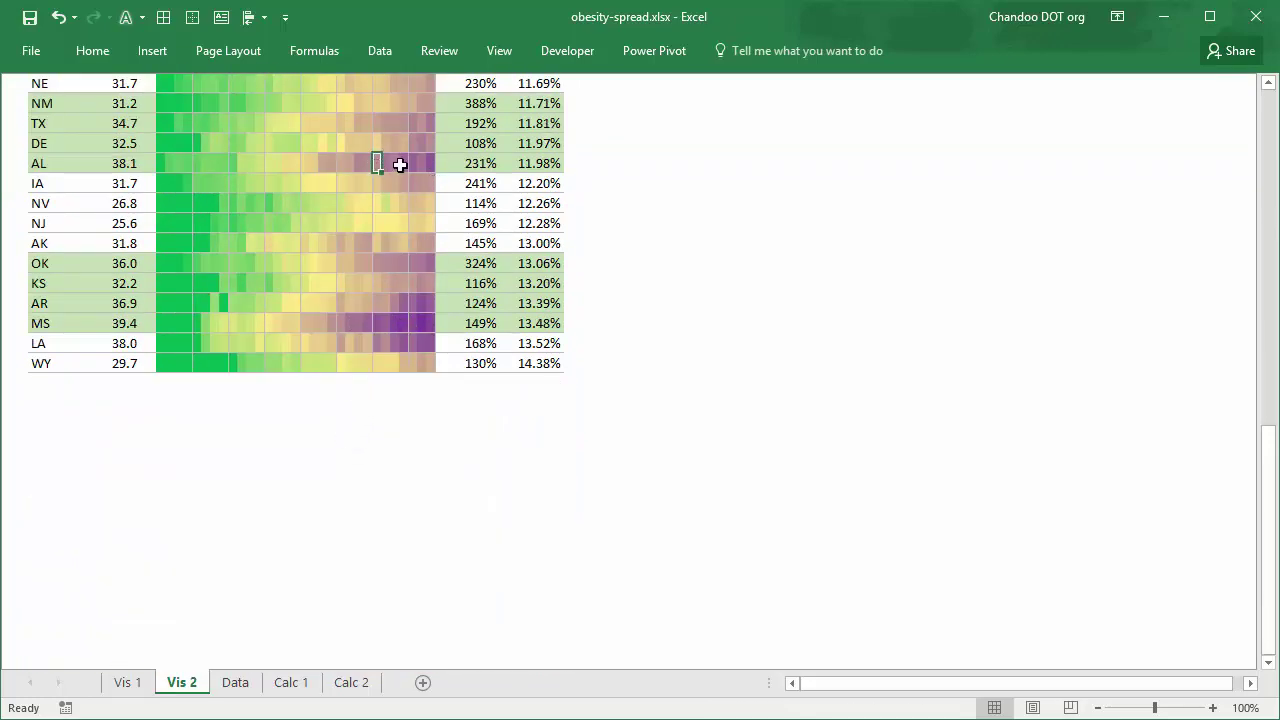
scroll(407, 376, "up", 9)
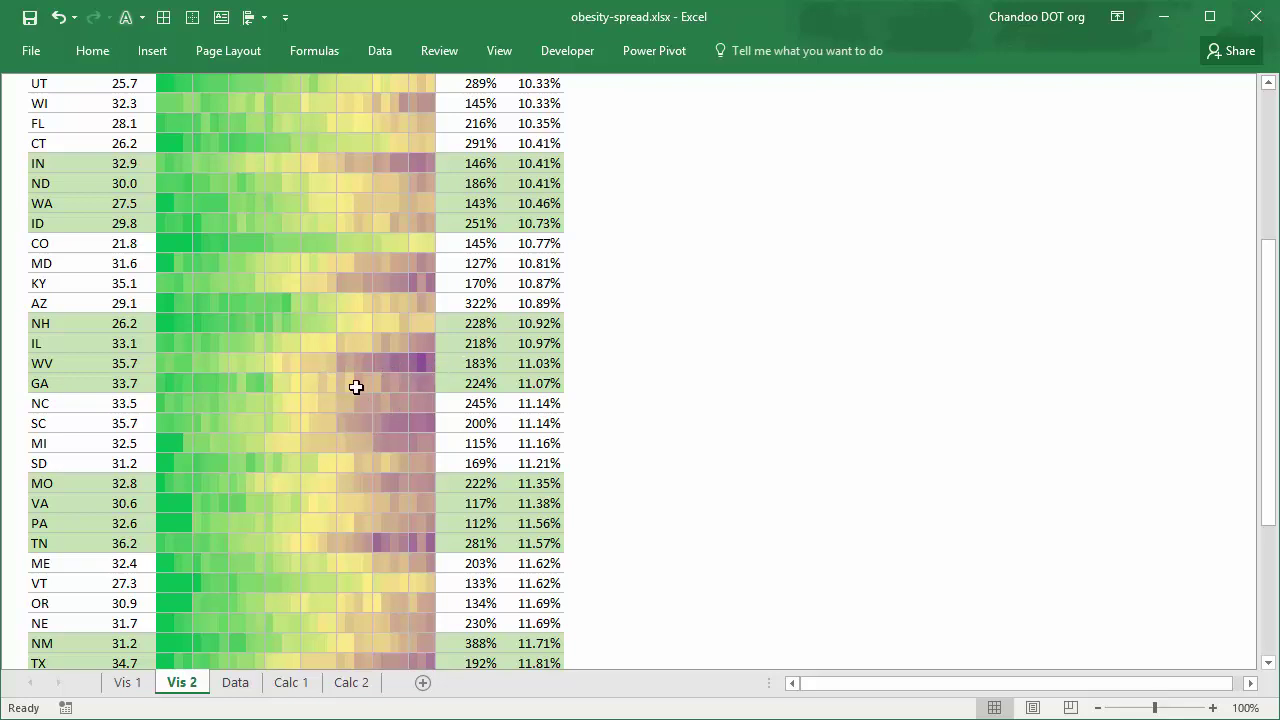
scroll(415, 431, "down", 5)
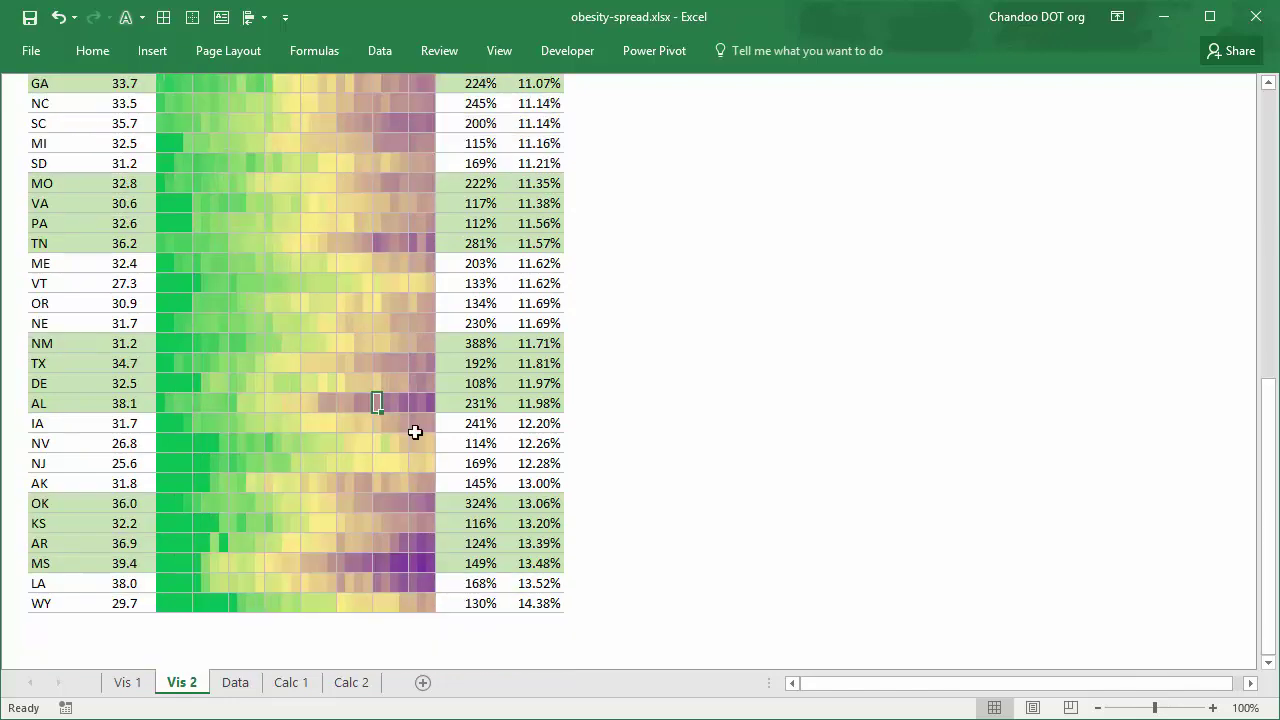
scroll(415, 431, "down", 3)
scroll(415, 424, "up", 11)
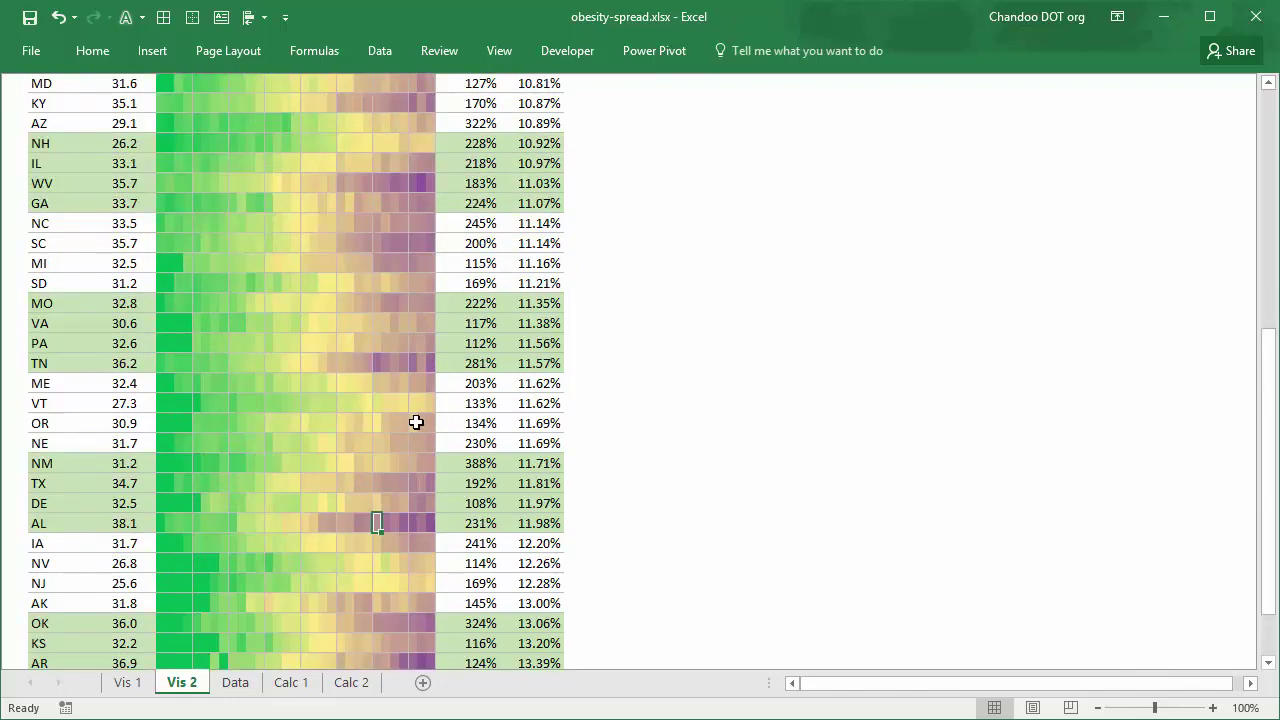
scroll(417, 424, "up", 4)
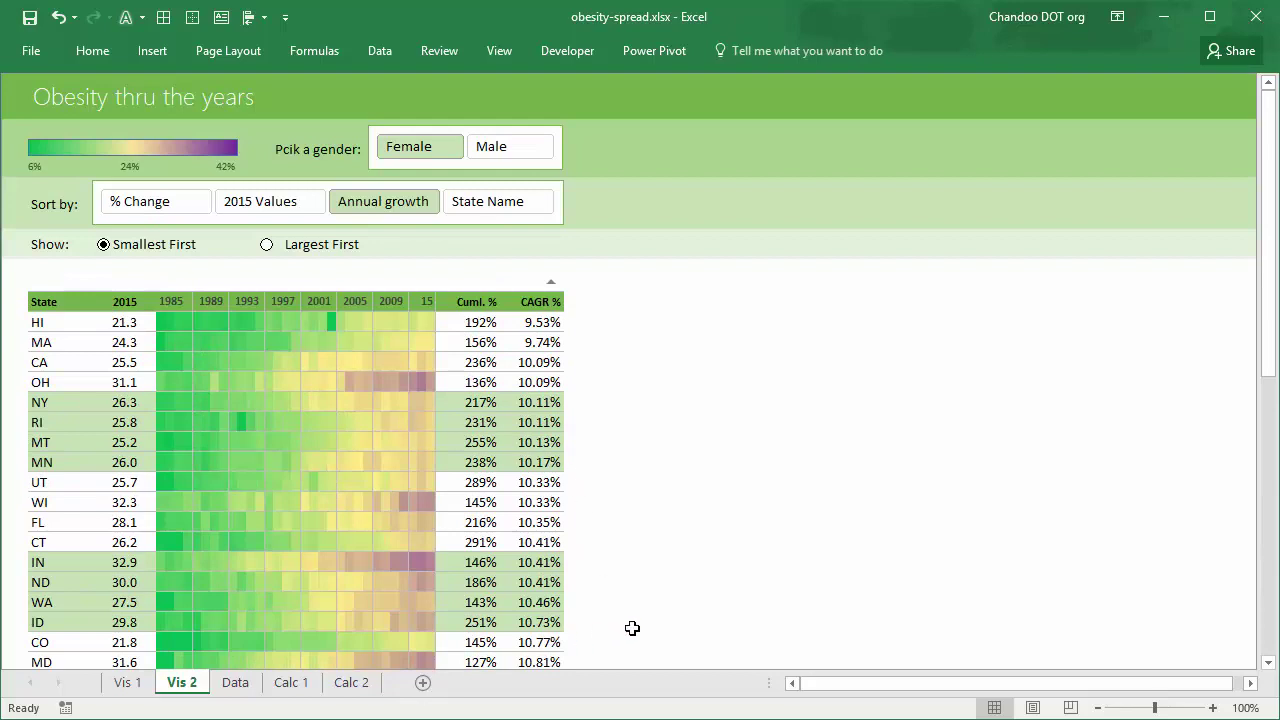
left_click(236, 683)
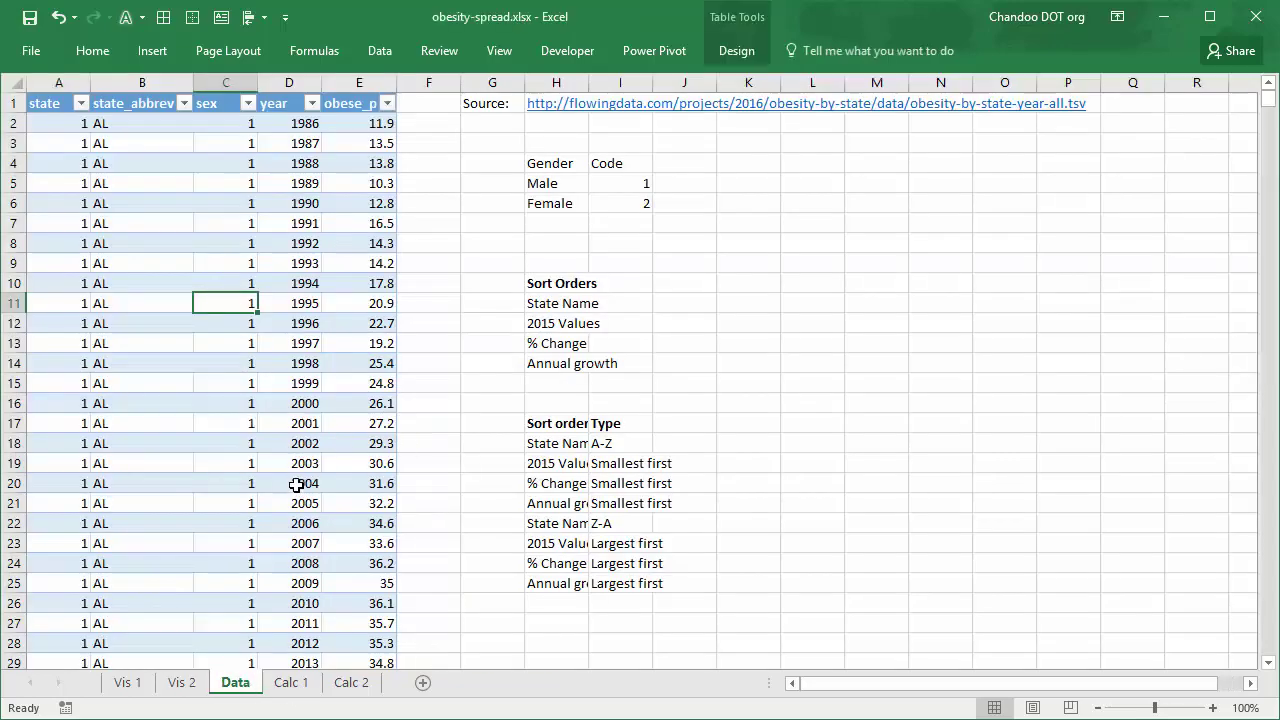
left_click(195, 688)
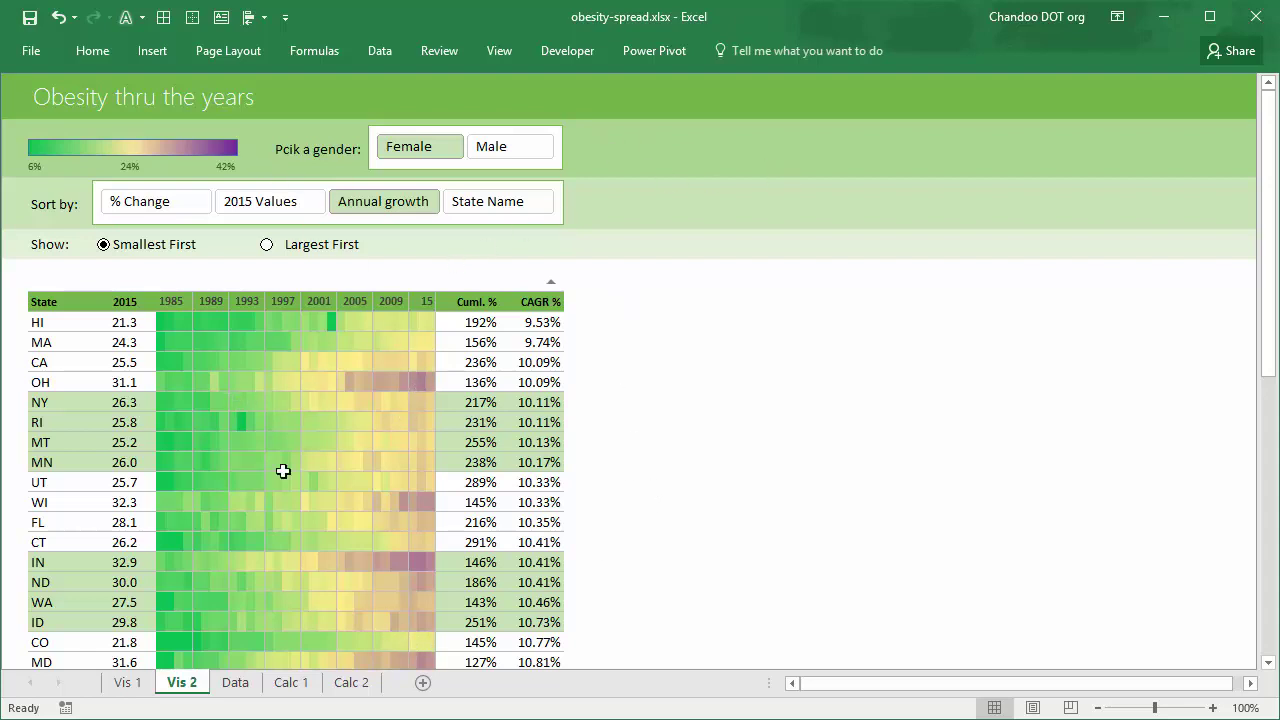
left_click(353, 686)
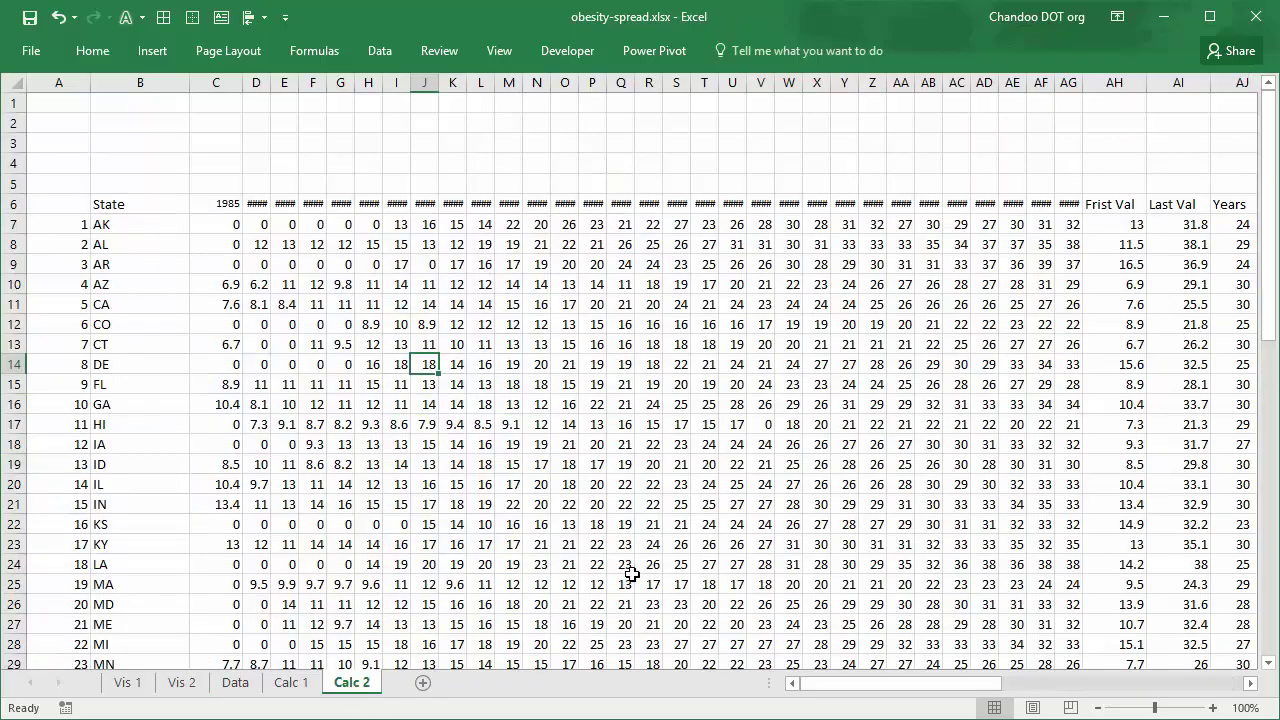
left_click_drag(850, 685, 993, 676)
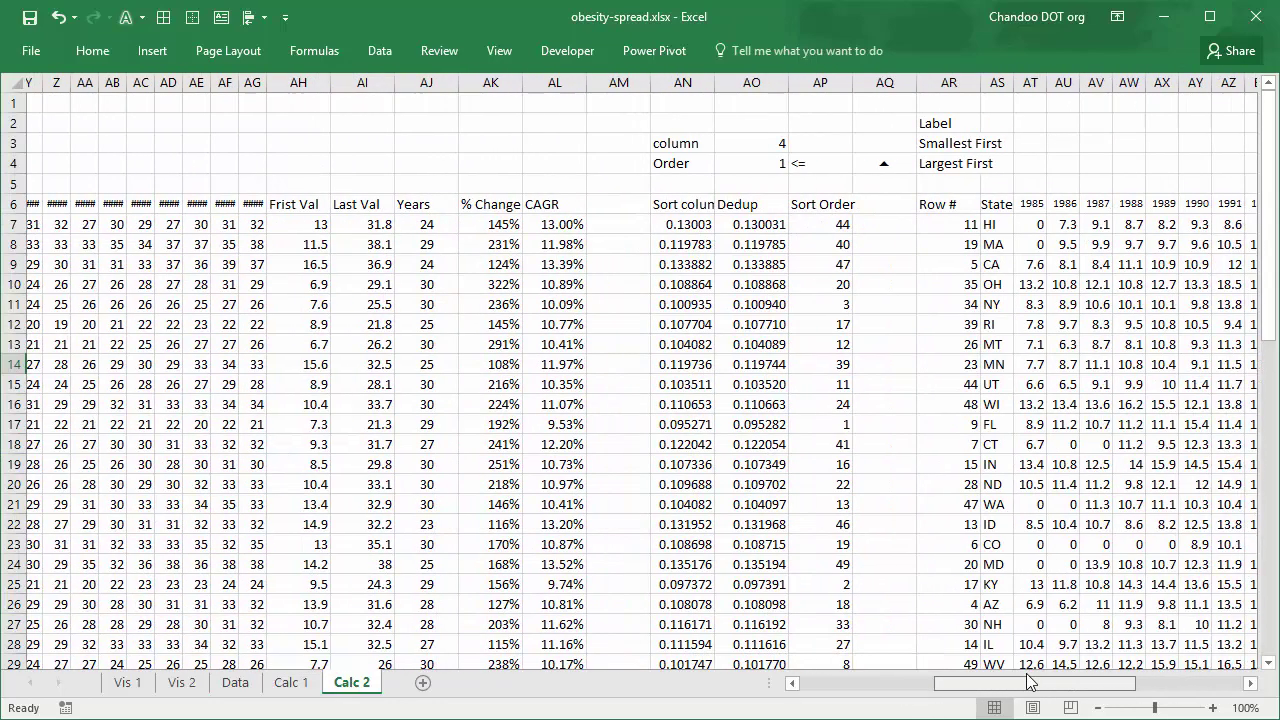
left_click_drag(1030, 682, 1026, 682)
left_click_drag(695, 210, 848, 284)
left_click(957, 210)
left_click_drag(1060, 682, 835, 678)
left_click(180, 682)
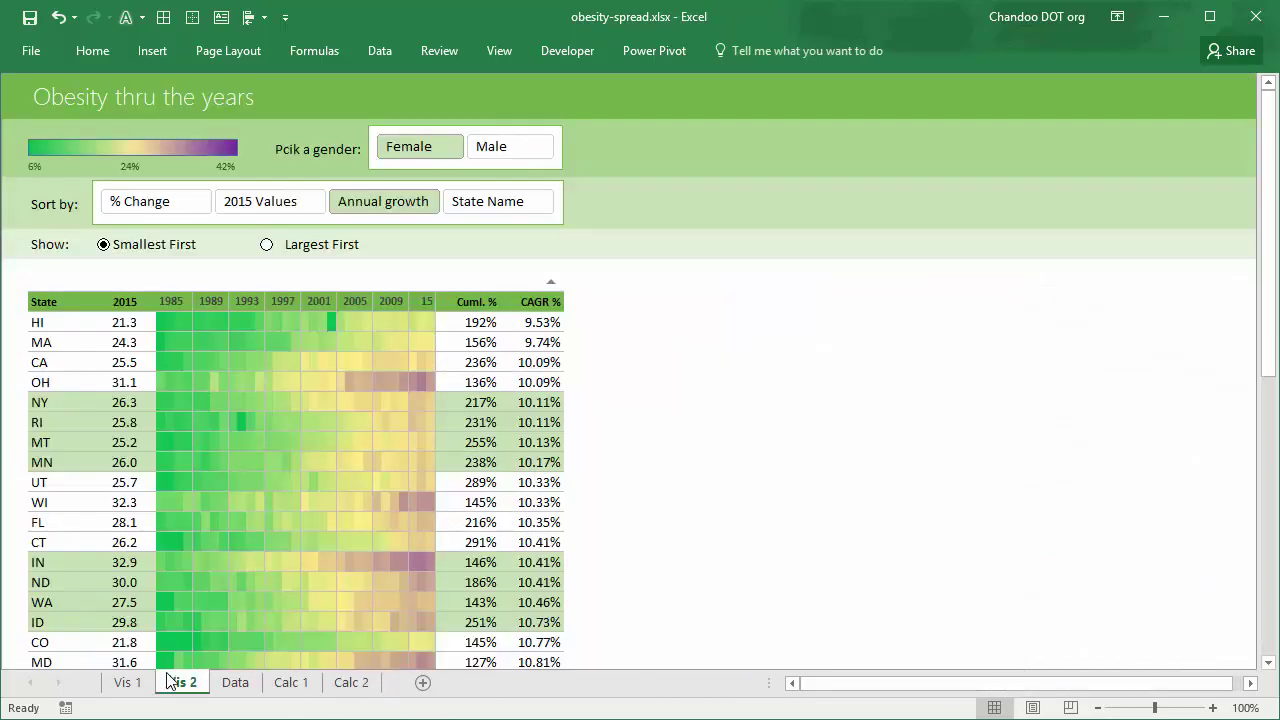